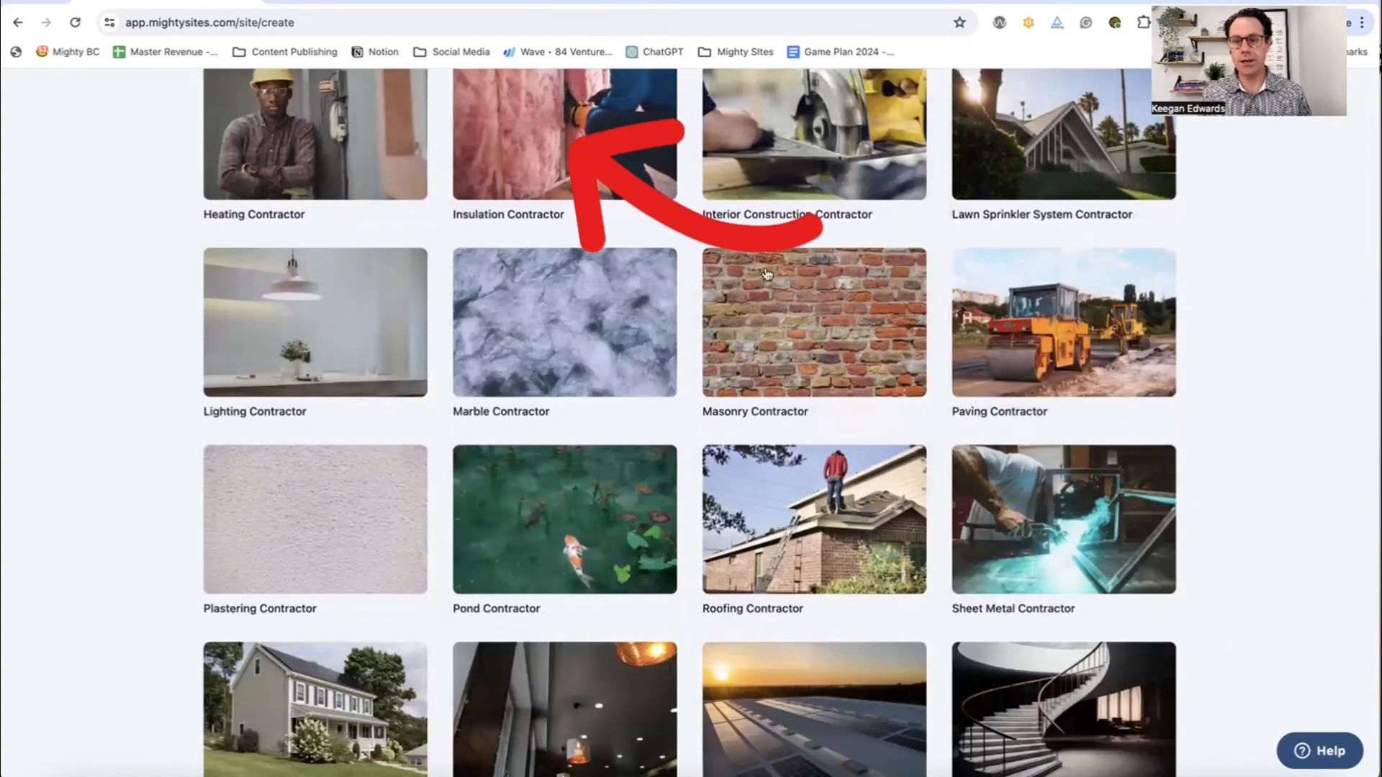
Look through the contractor website templates and choose one for the new site.
scroll(757, 335, down, 3)
scroll(757, 335, down, 3)
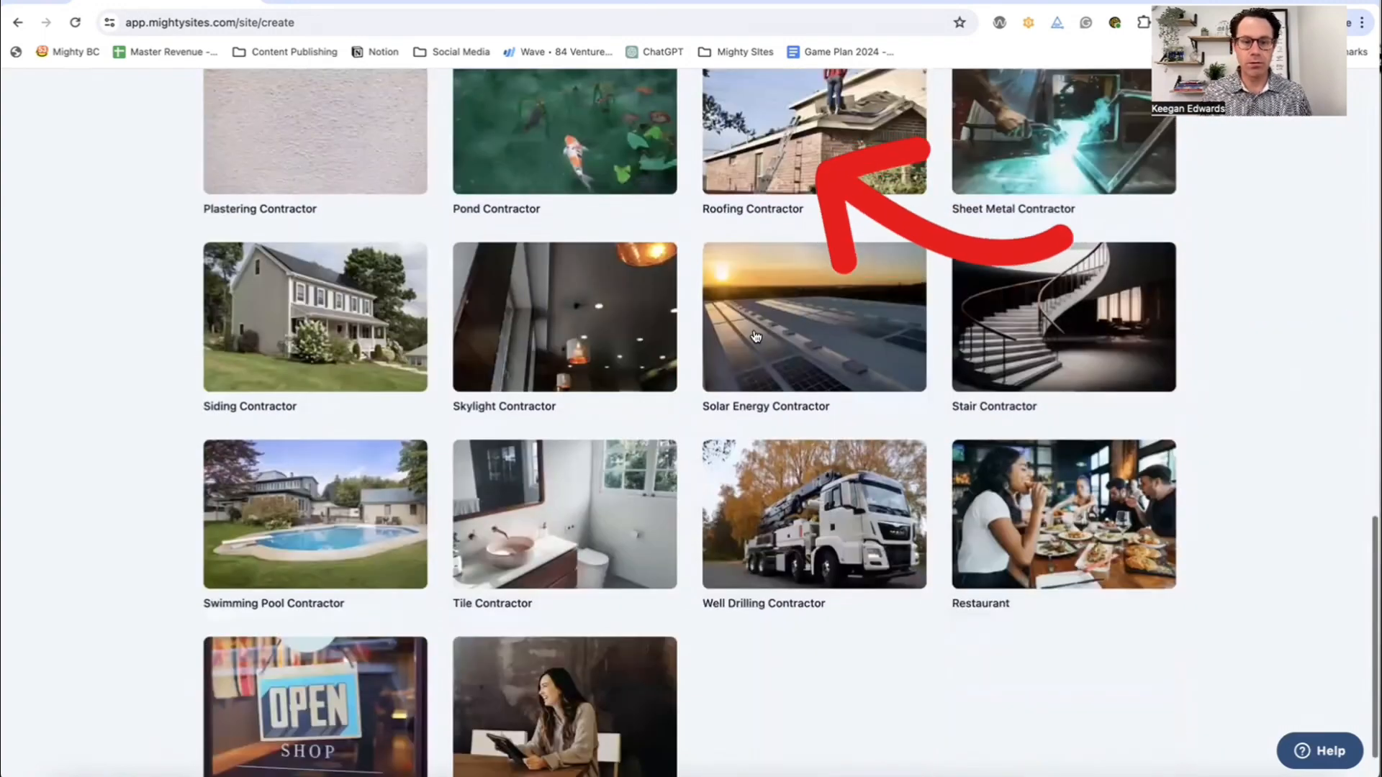
scroll(979, 516, up, 5)
scroll(557, 411, up, 9)
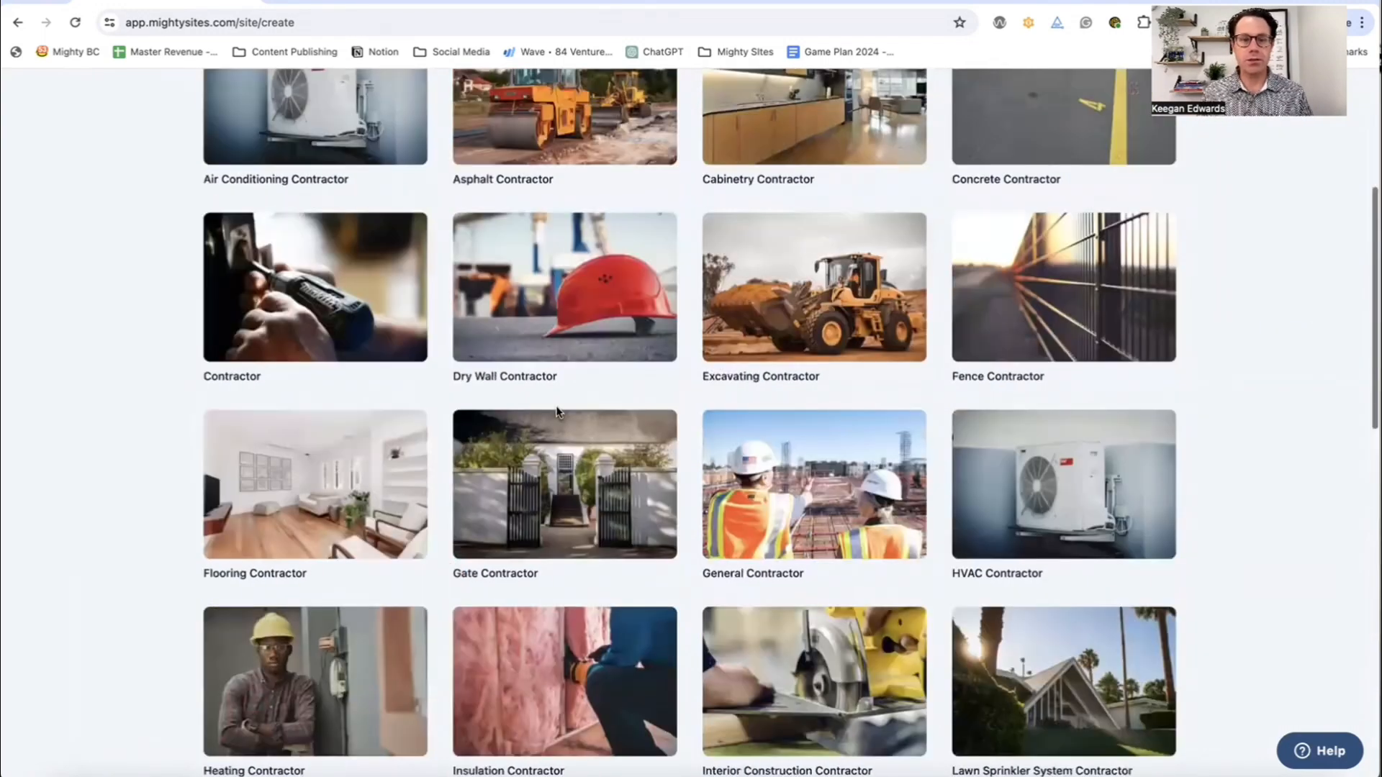
scroll(560, 411, up, 5)
scroll(603, 412, down, 2)
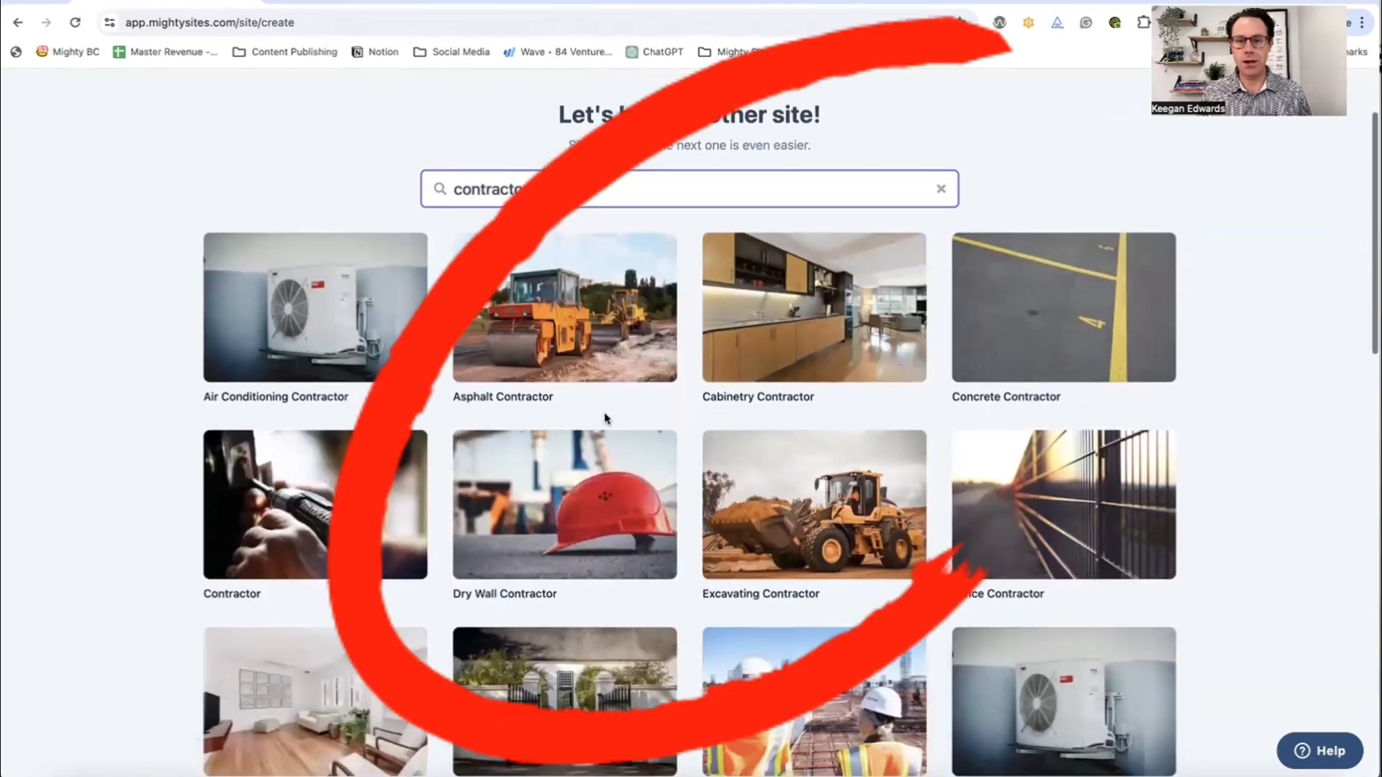
scroll(692, 396, down, 3)
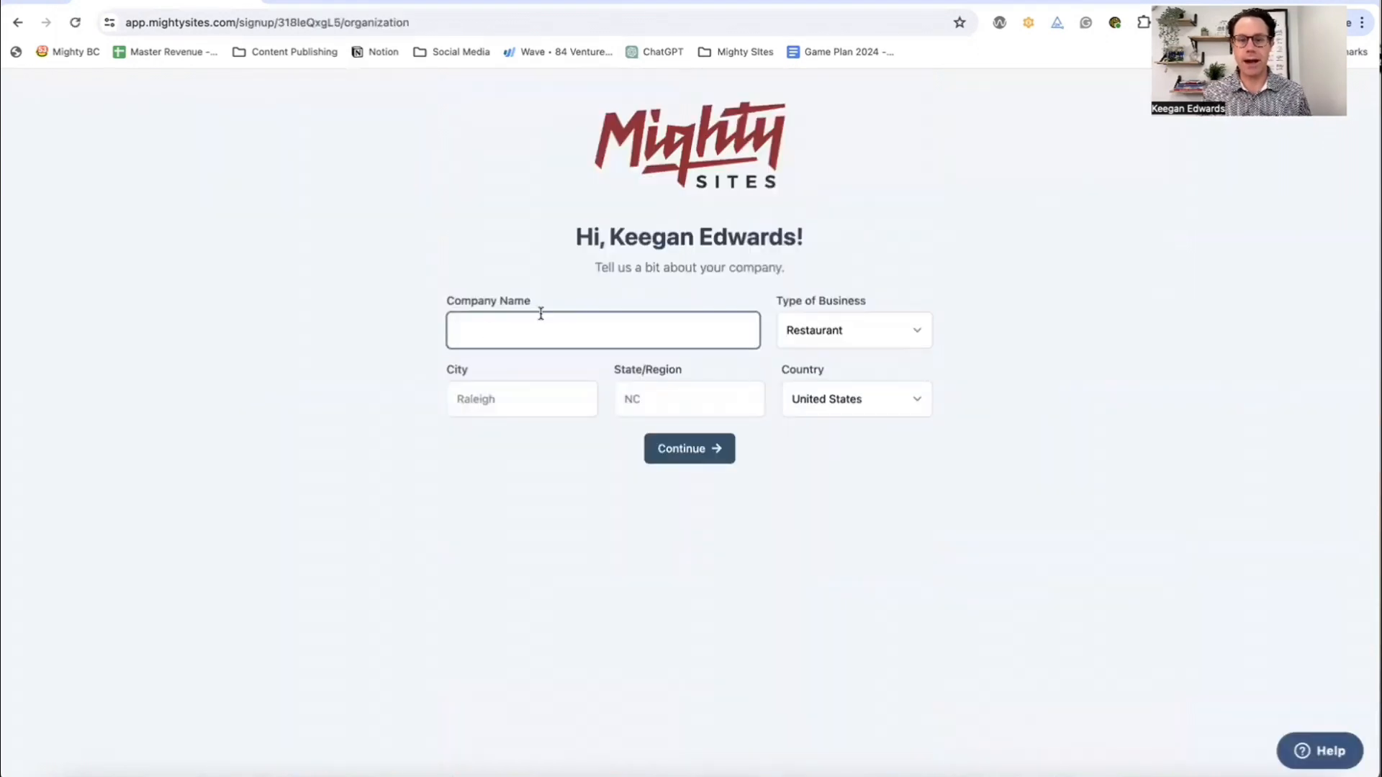
Submit the company details with the name Keegan The Contractor, business type Service, city Denver and state CO.
text(Keegan The Contractor)
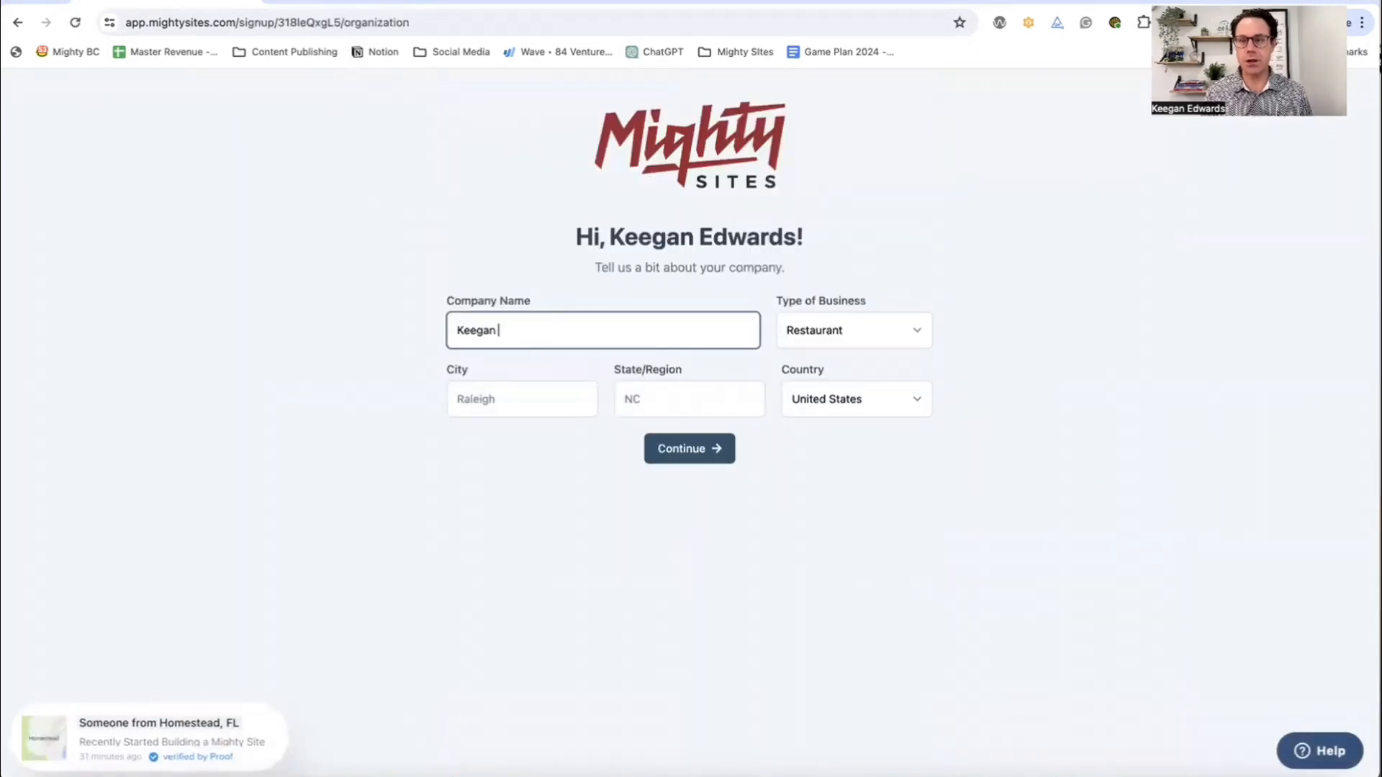
click(910, 319)
click(888, 366)
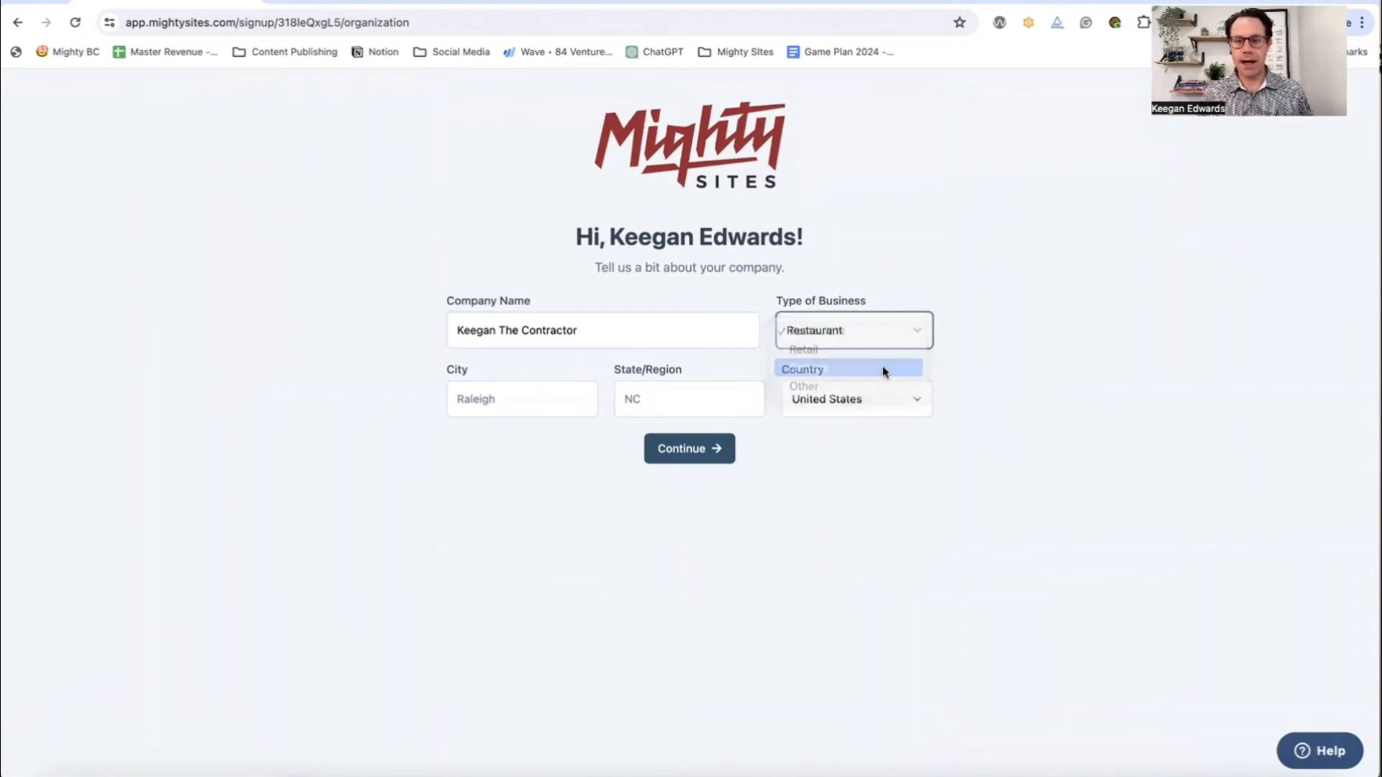
click(511, 405)
text(Denver)
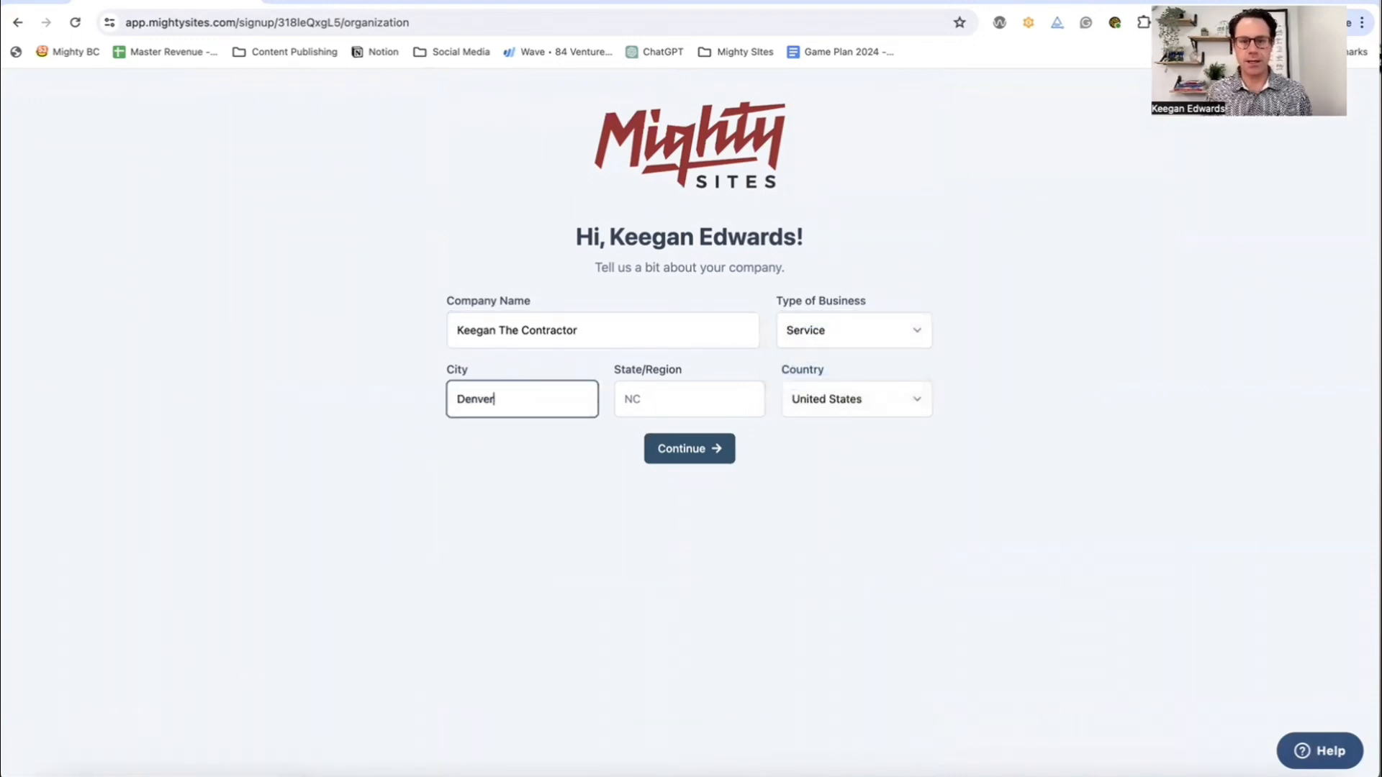
key(Tab)
text(CO)
key(Tab)
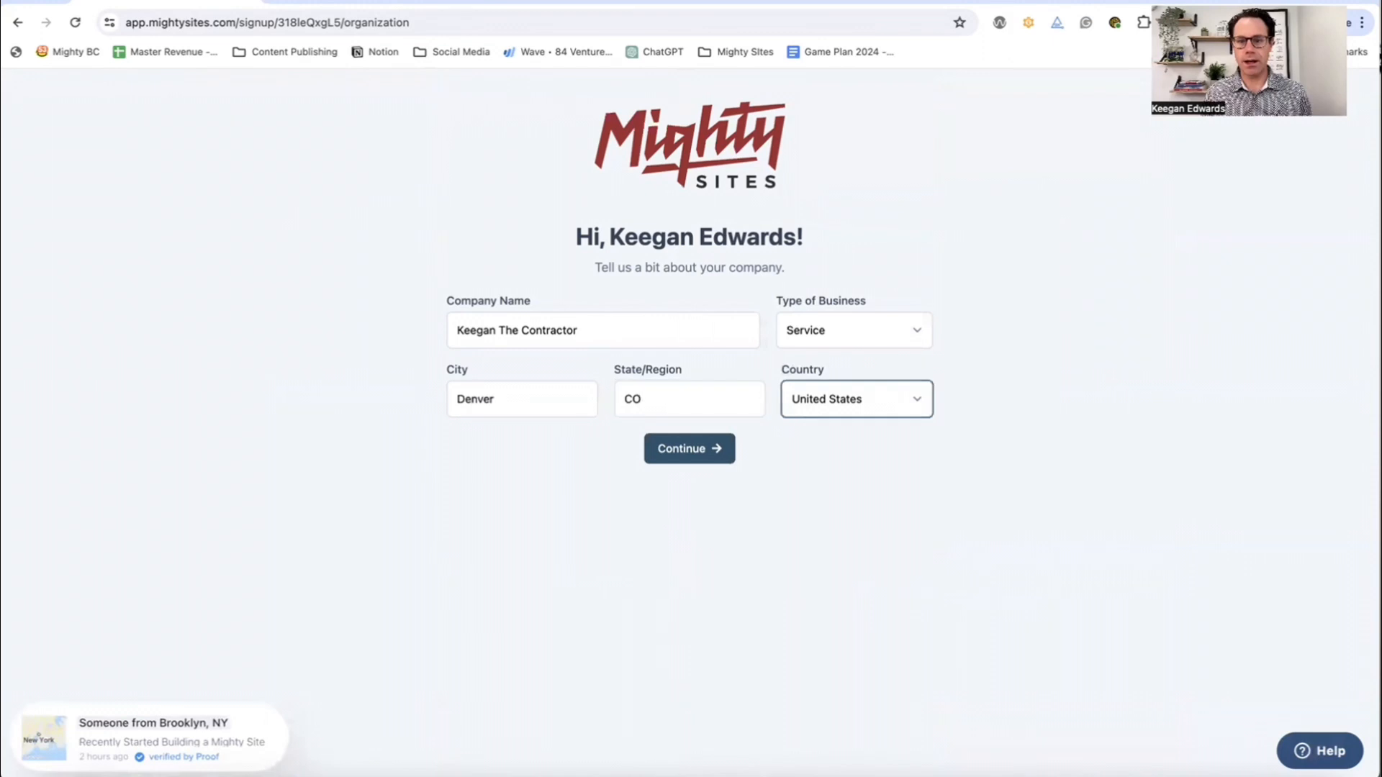
click(716, 449)
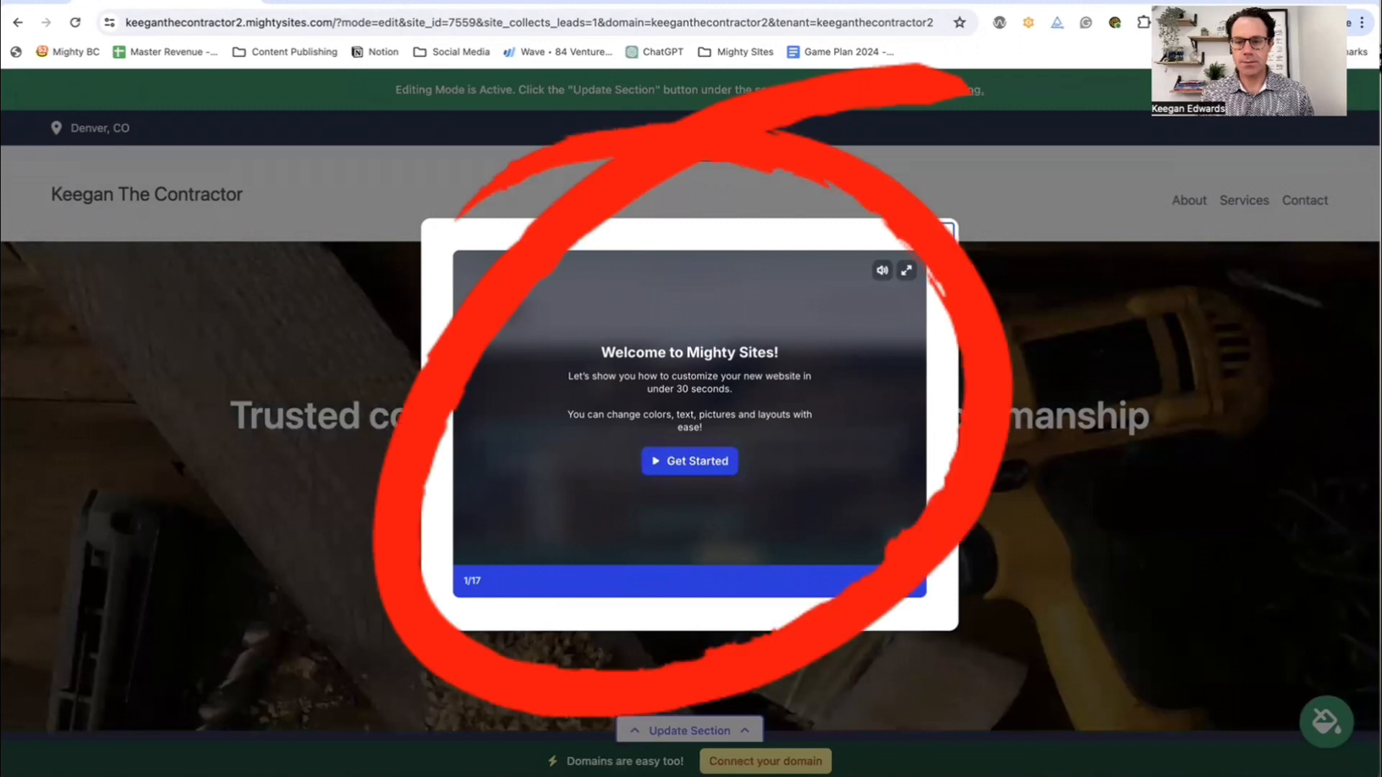
Go through the welcome tour on customizing the new website, including the example sites, and close it.
click(727, 461)
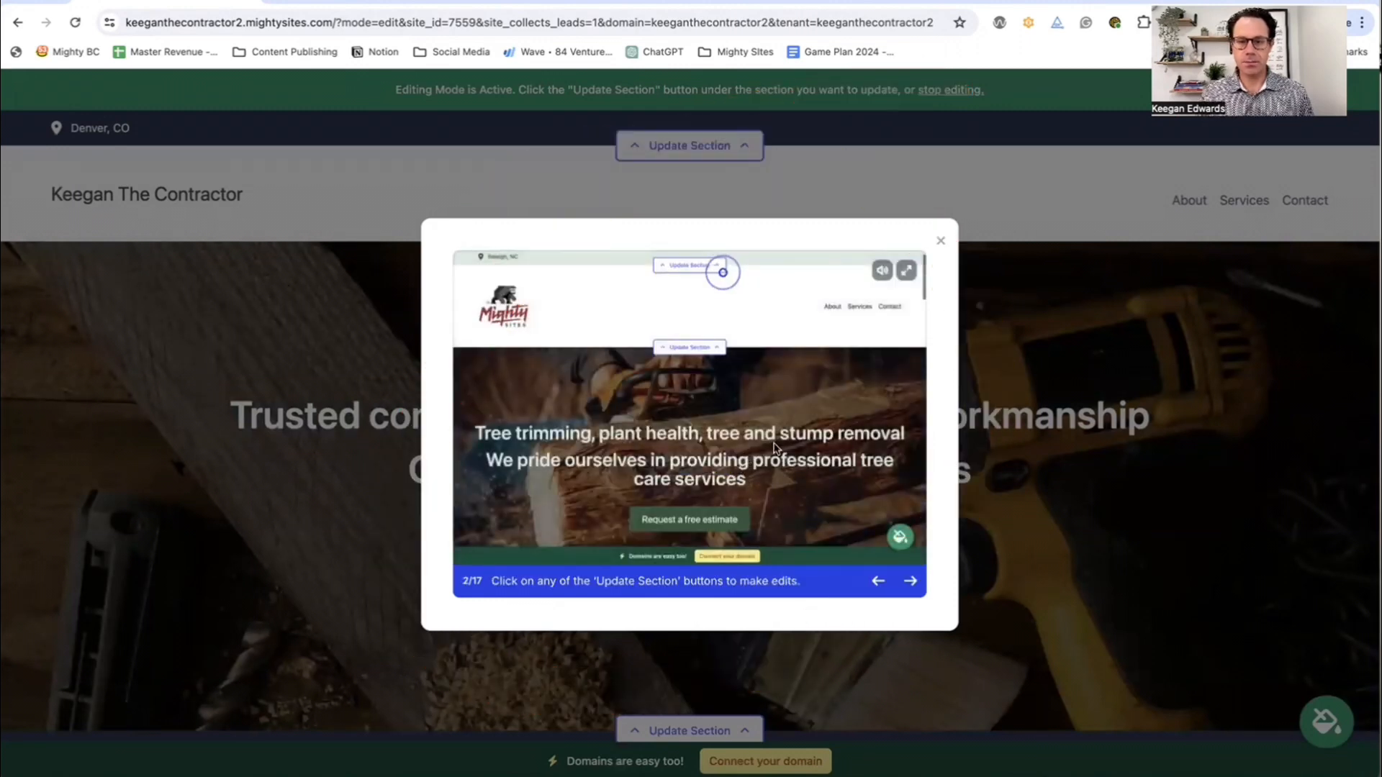
click(912, 583)
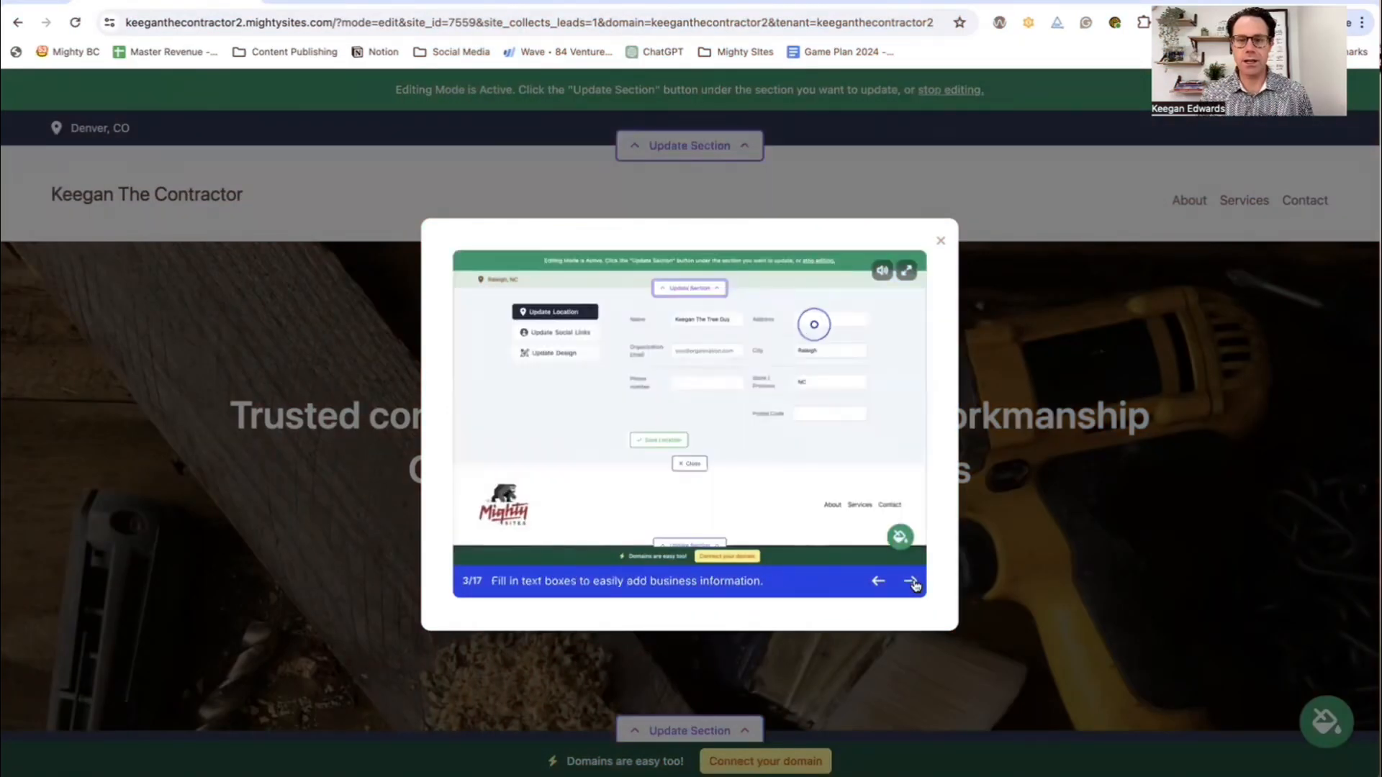
click(912, 583)
click(912, 583)
click(912, 583)
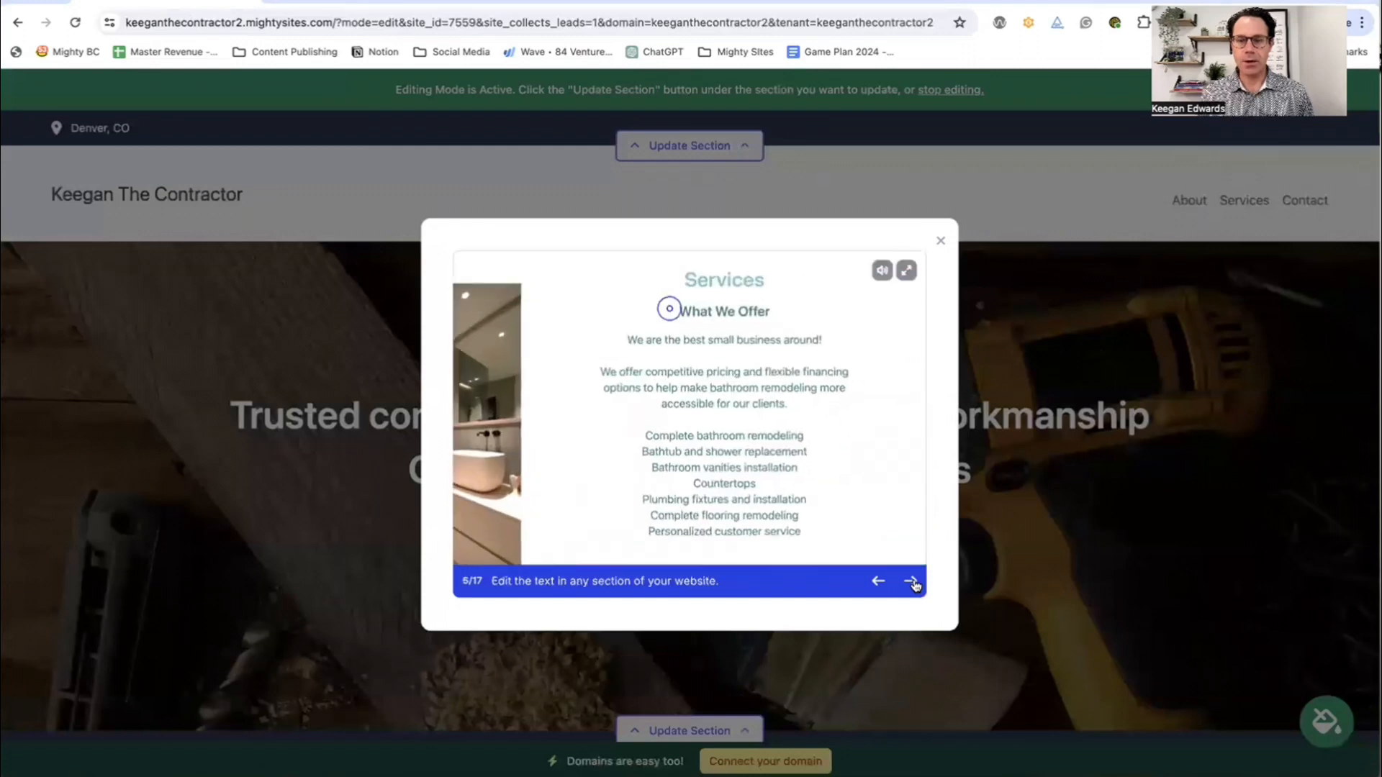
click(912, 583)
click(912, 583)
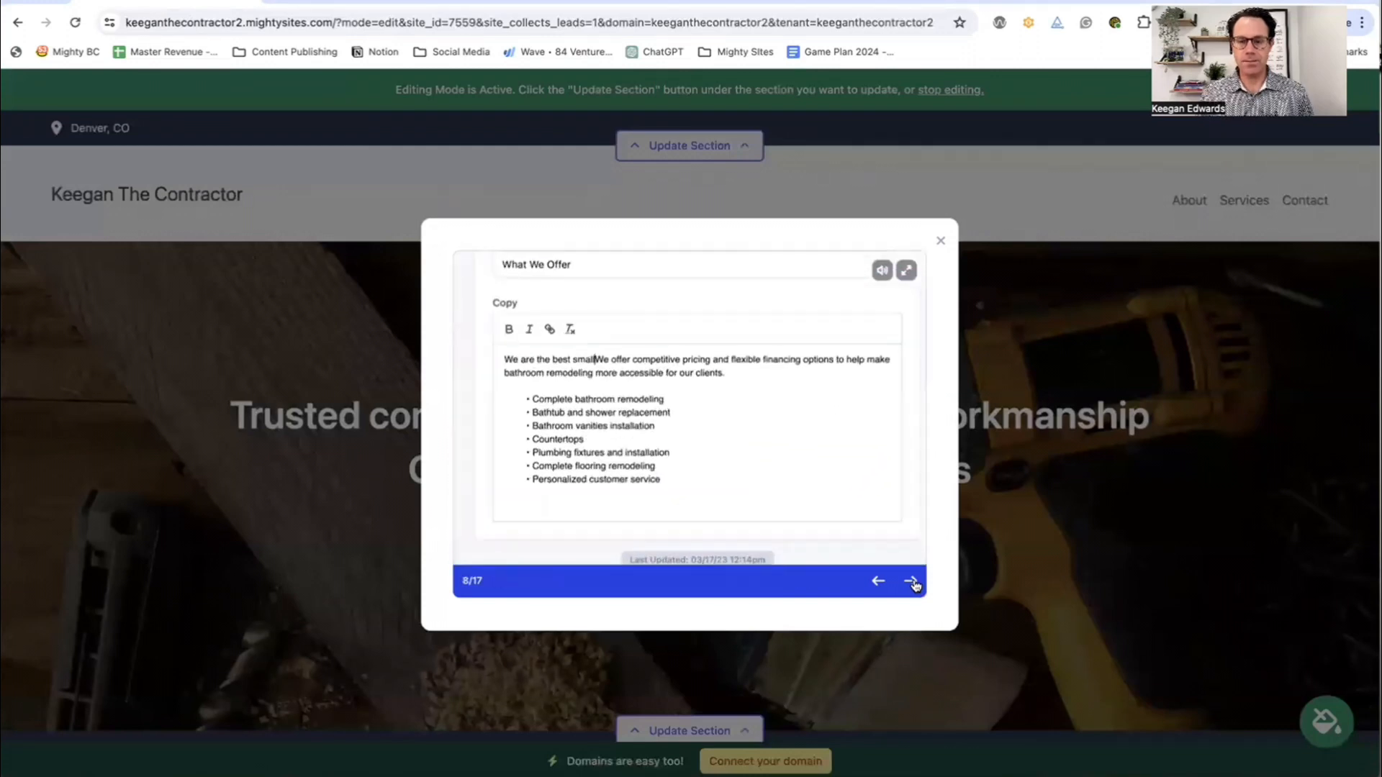
click(912, 583)
click(911, 583)
click(912, 583)
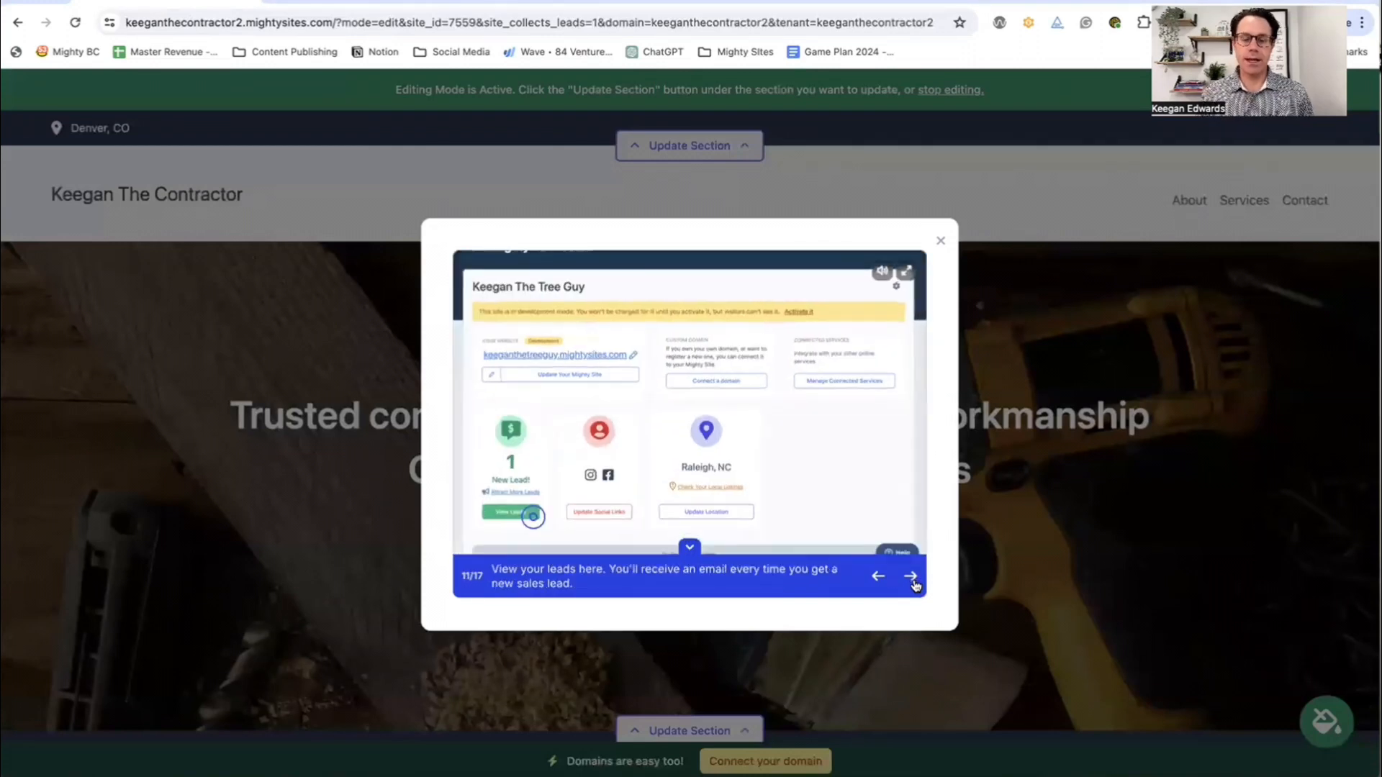
click(911, 583)
click(690, 458)
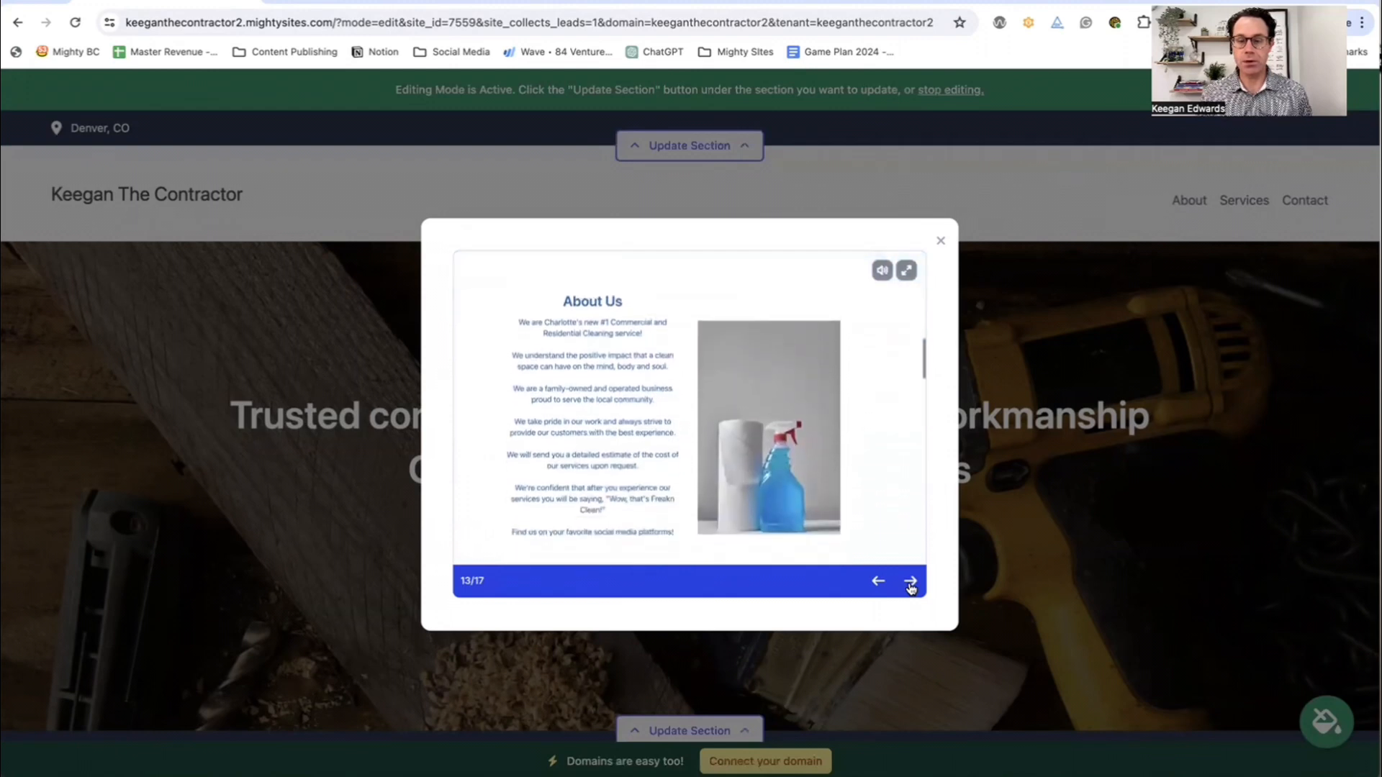
click(910, 582)
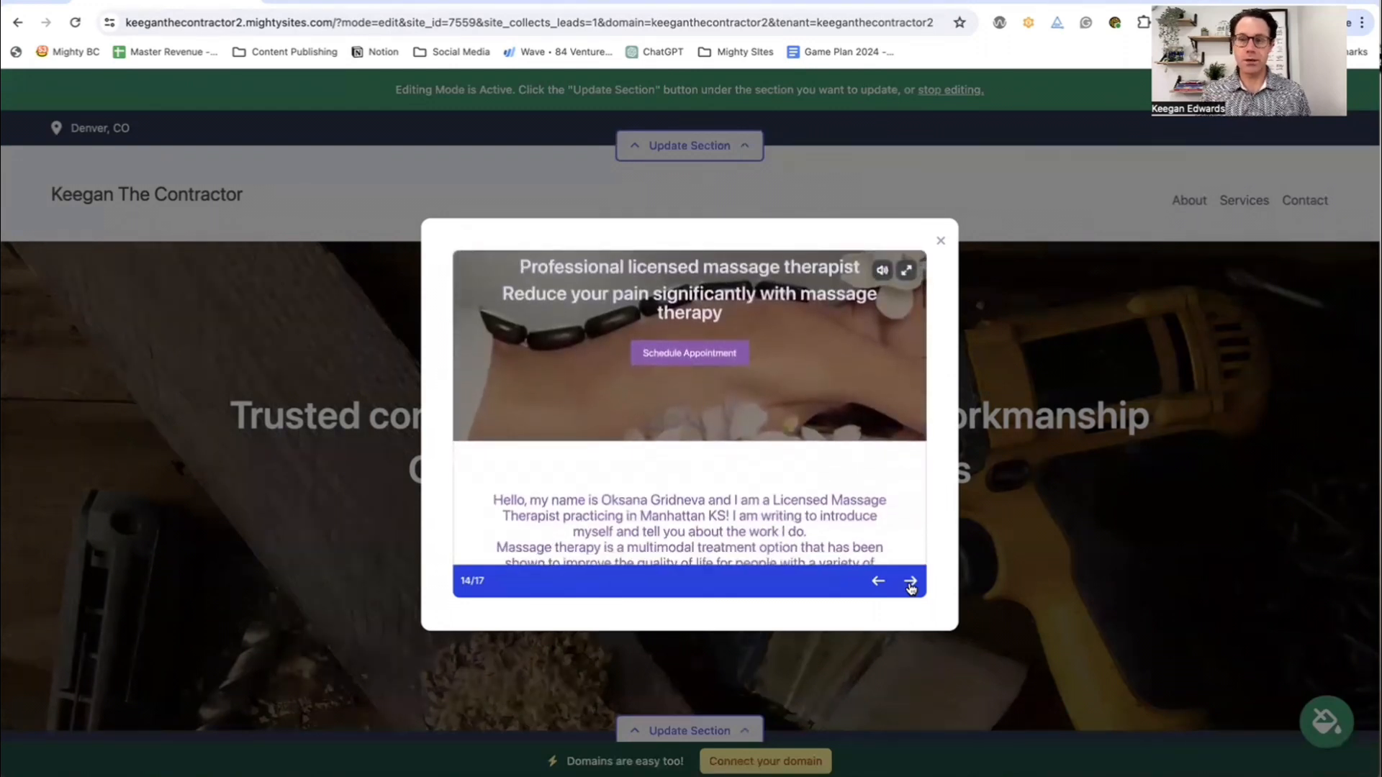
click(911, 581)
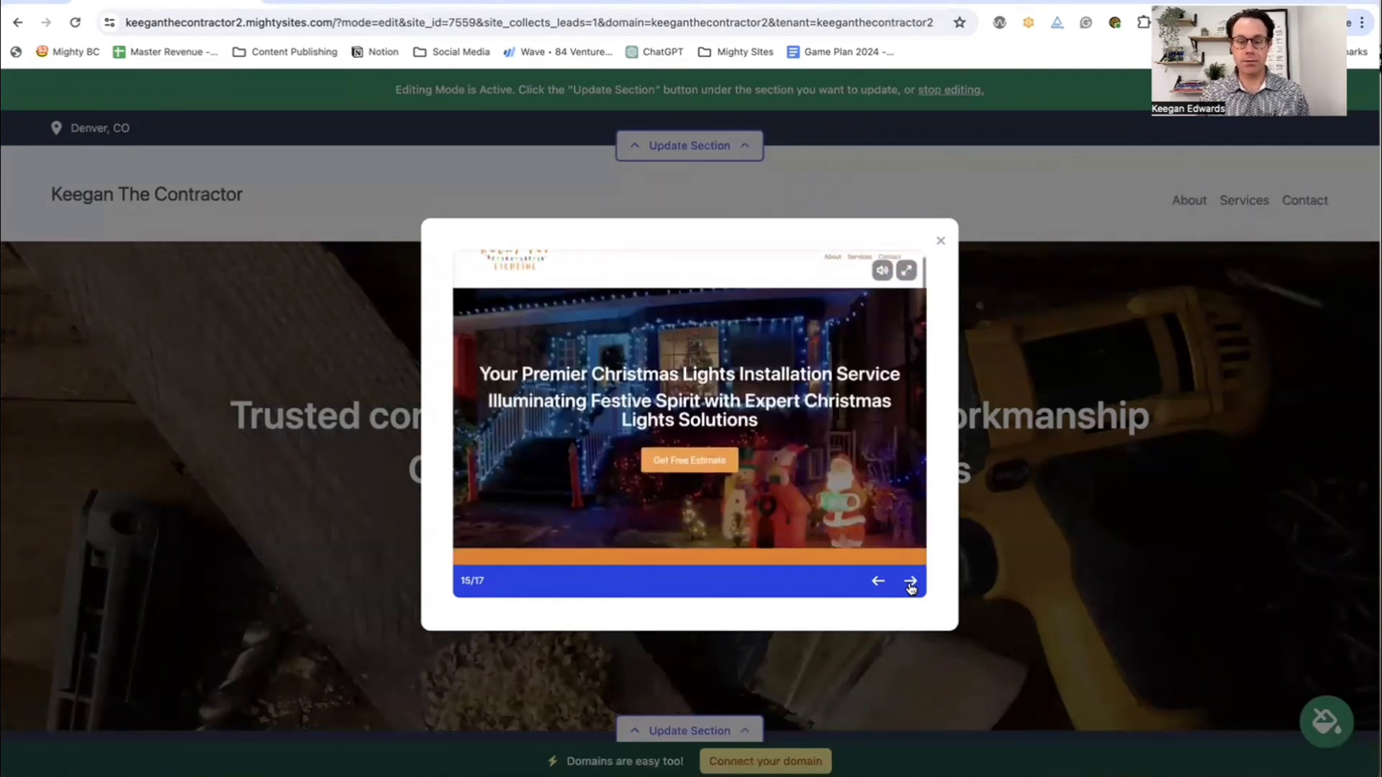
click(911, 582)
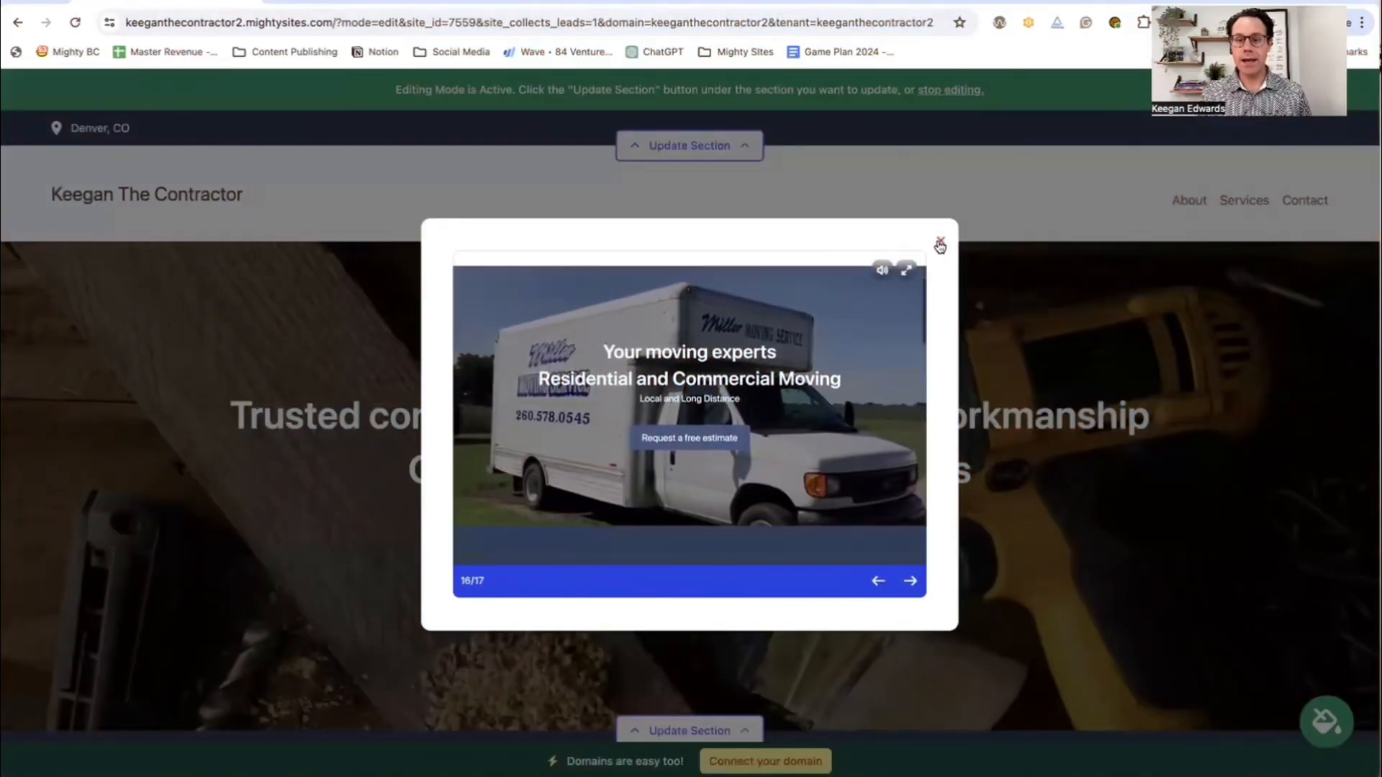
click(939, 242)
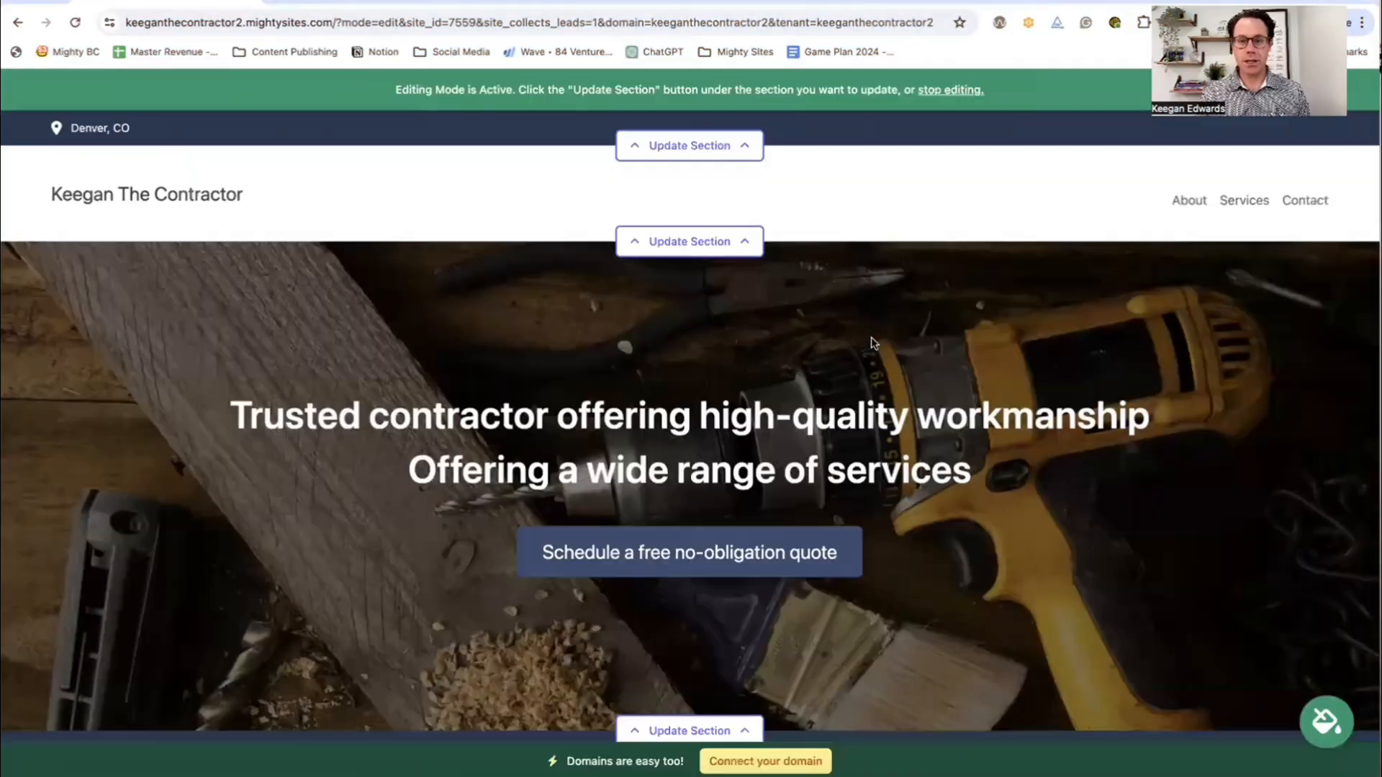
Review the generated contractor site from the hero banner through the About Us section and services list, and return to the page start.
scroll(781, 407, down, 10)
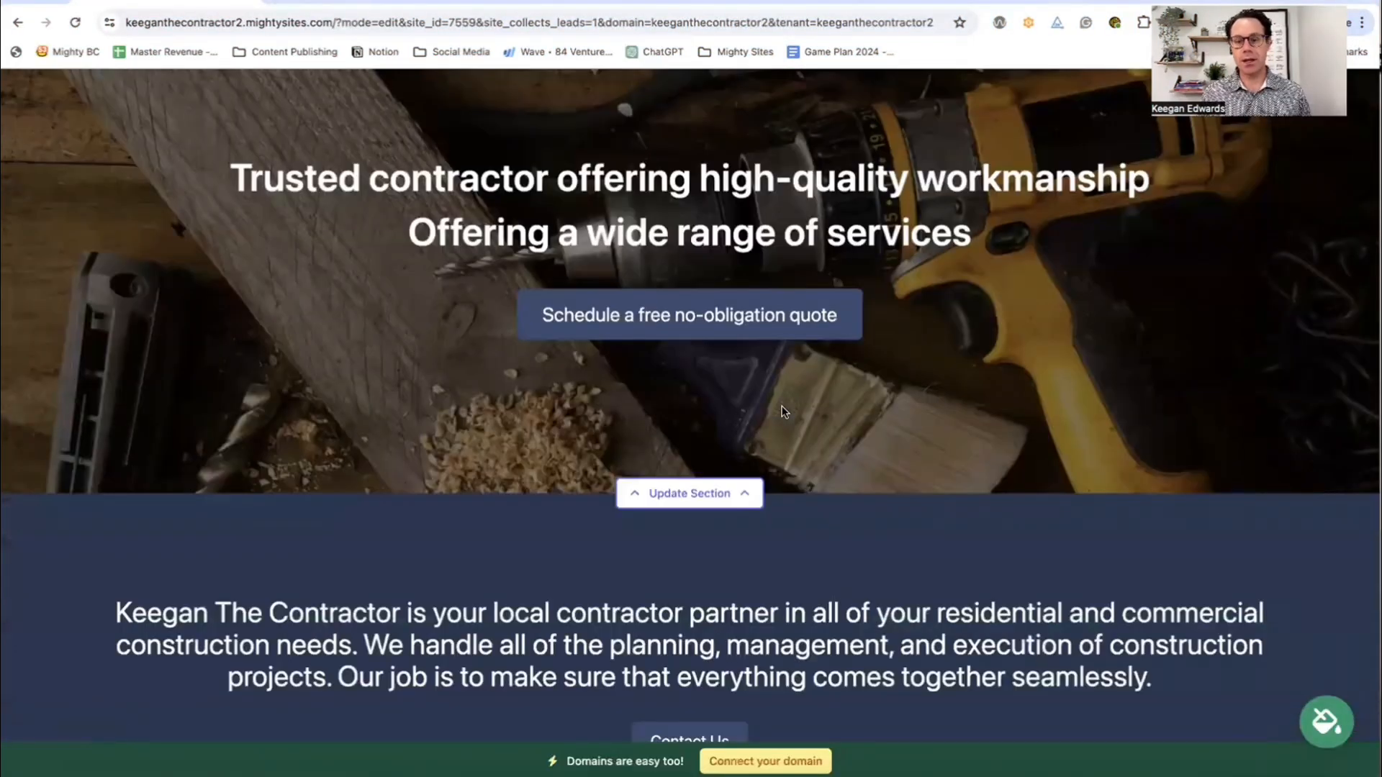
scroll(783, 411, down, 15)
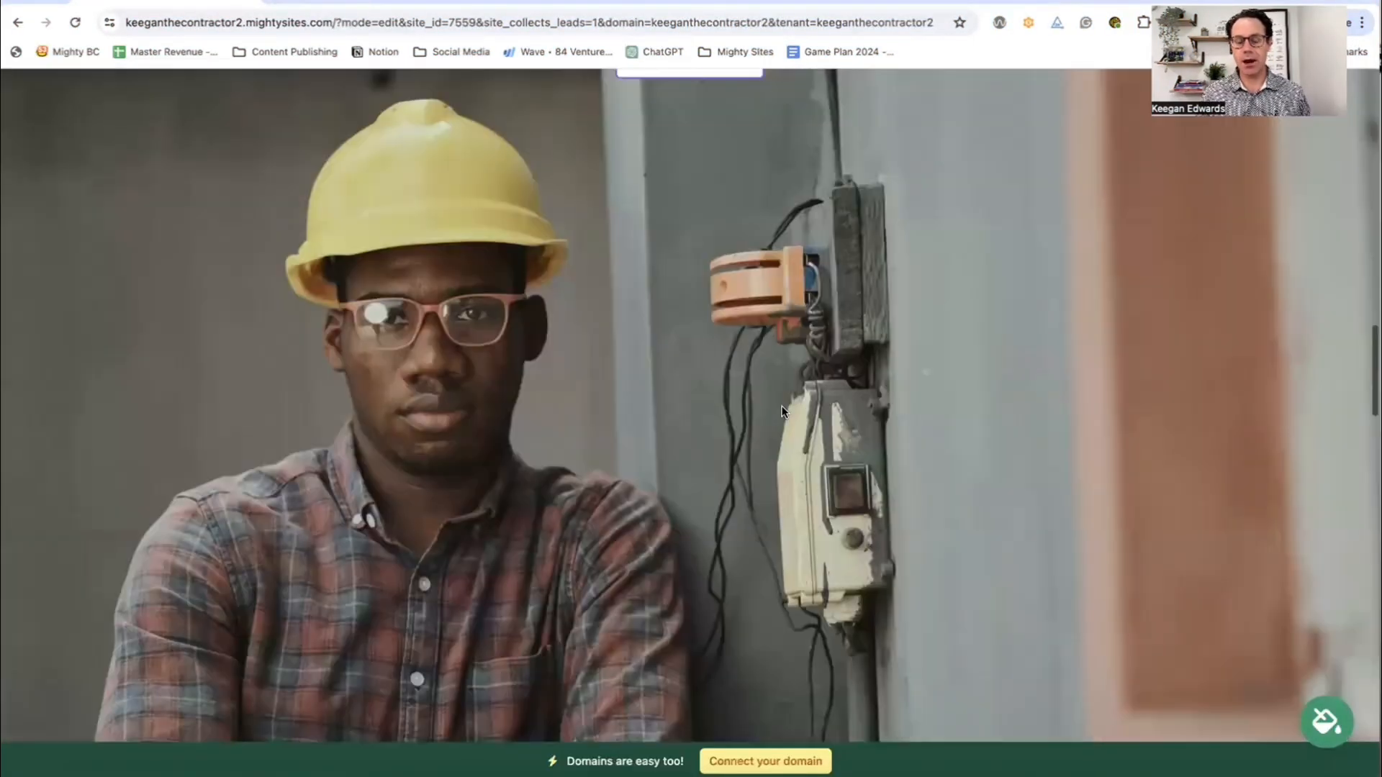
scroll(784, 408, down, 20)
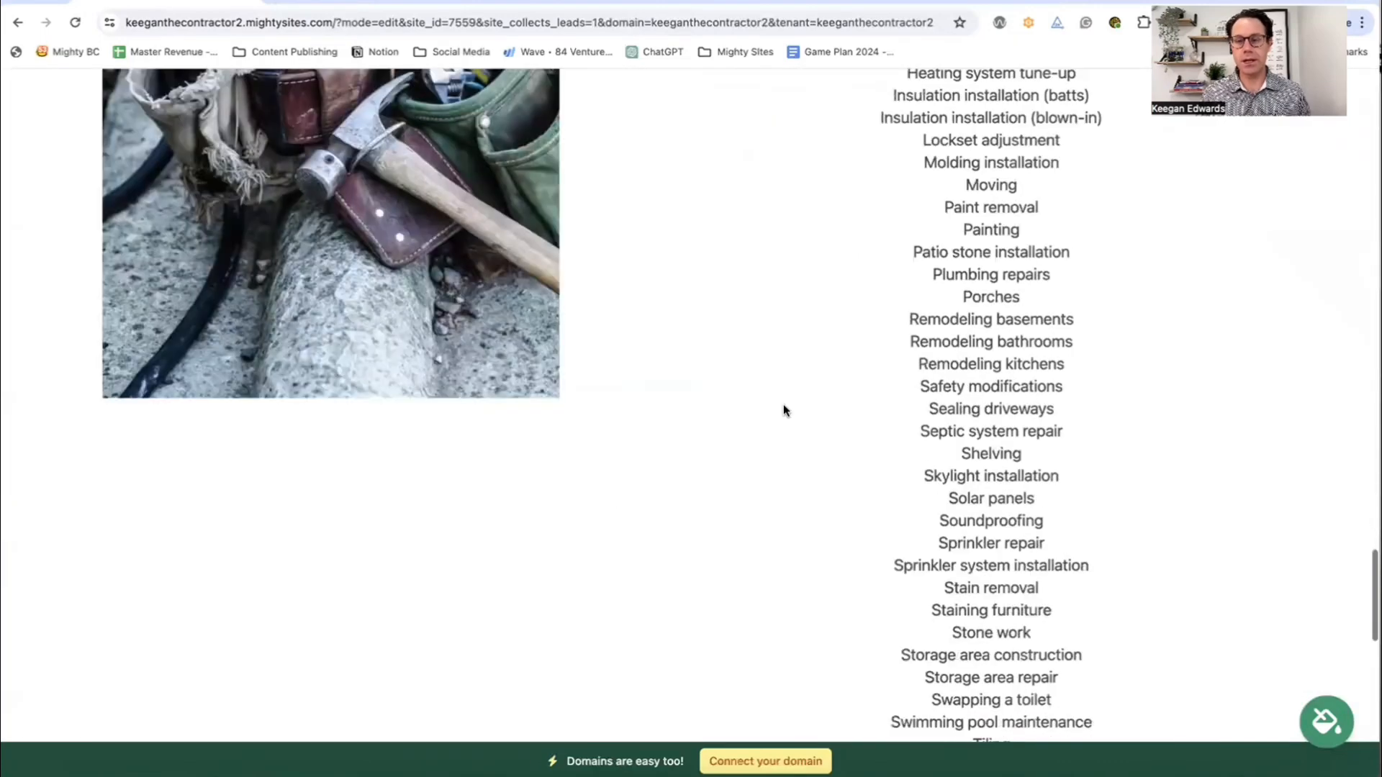
scroll(783, 404, down, 5)
scroll(785, 404, up, 20)
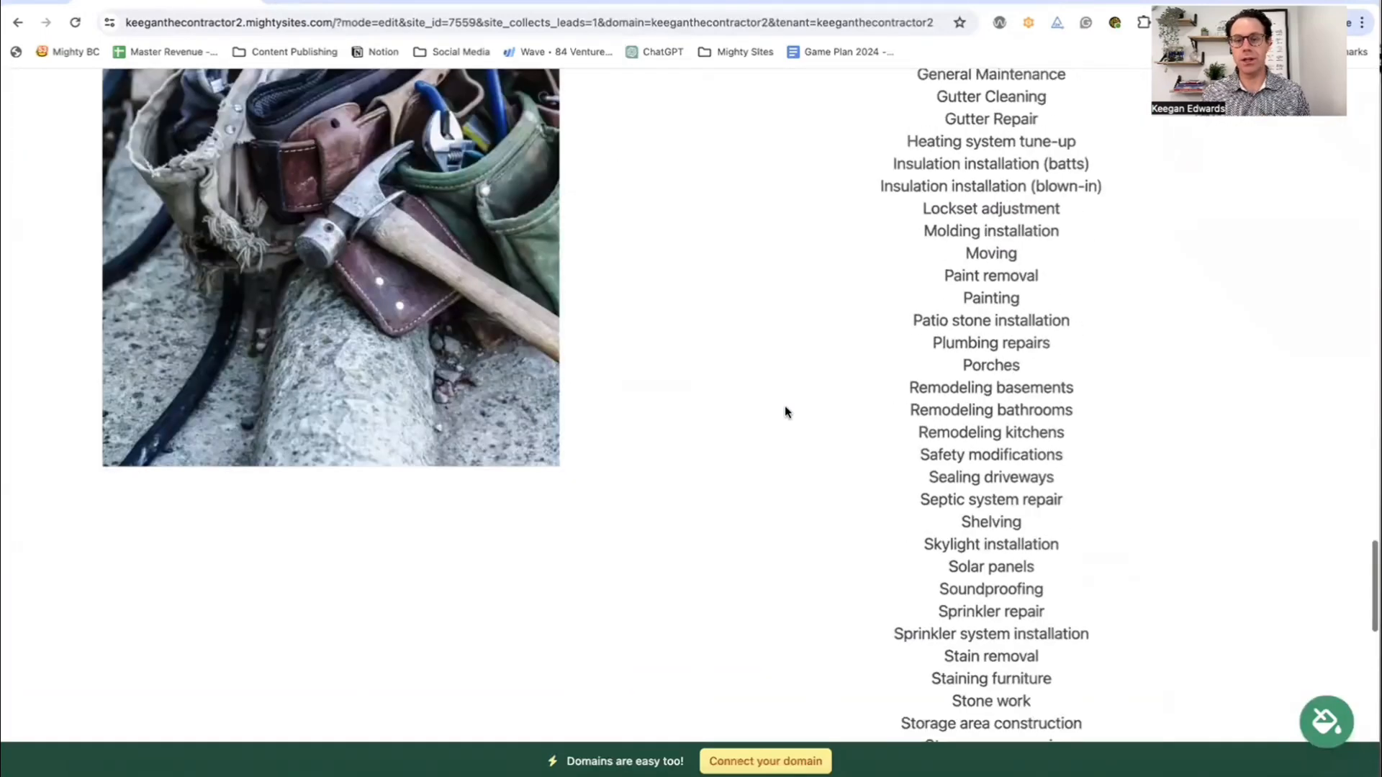
scroll(711, 411, up, 20)
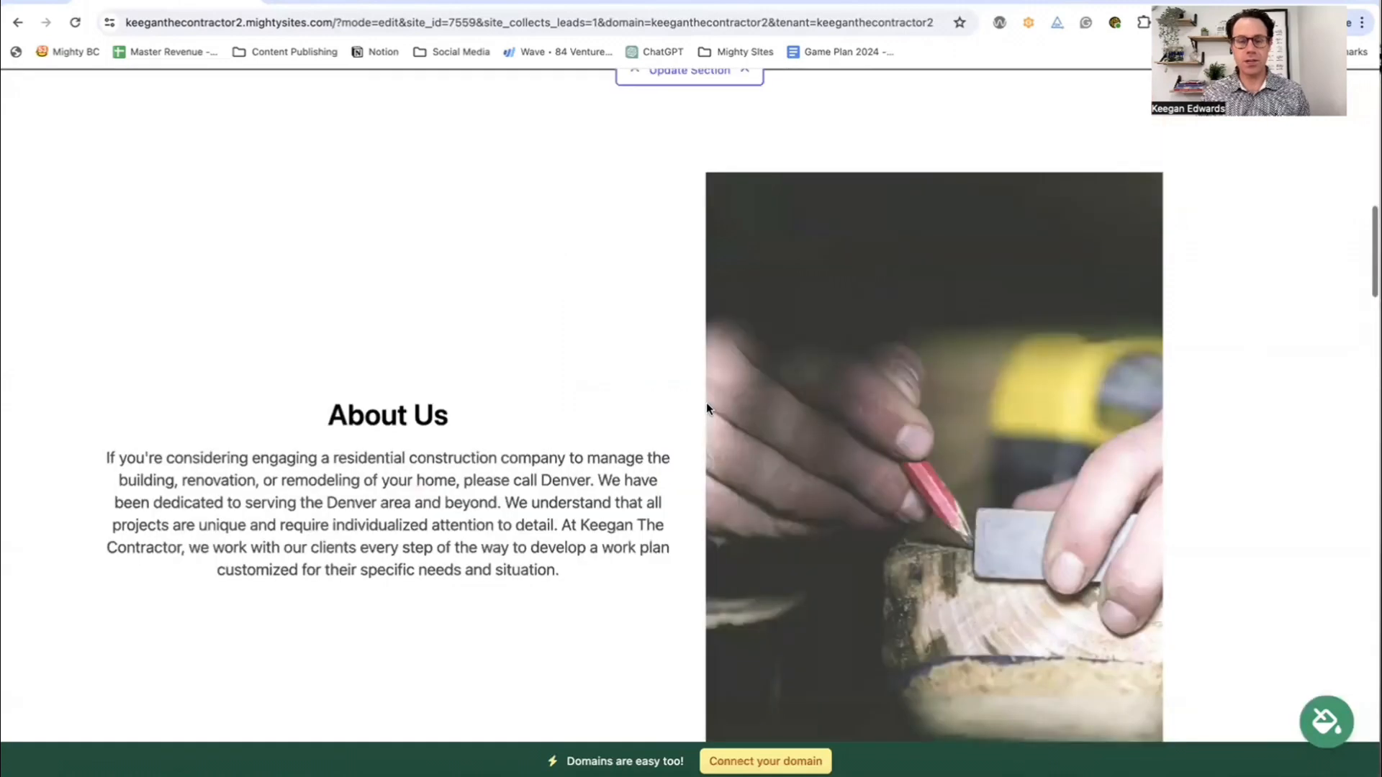
scroll(706, 403, up, 2)
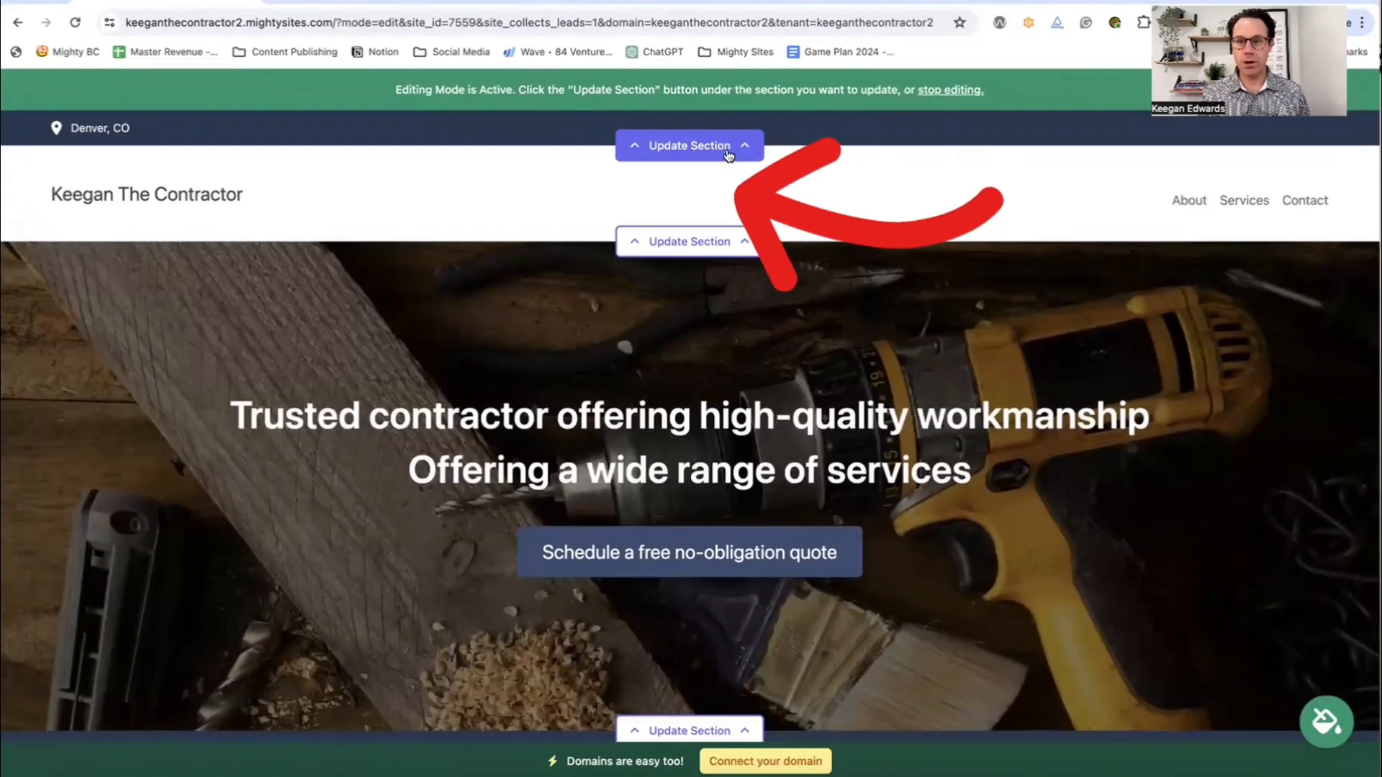
Enter the business phone number in the top bar's location details, save the location and close the section editor.
click(728, 153)
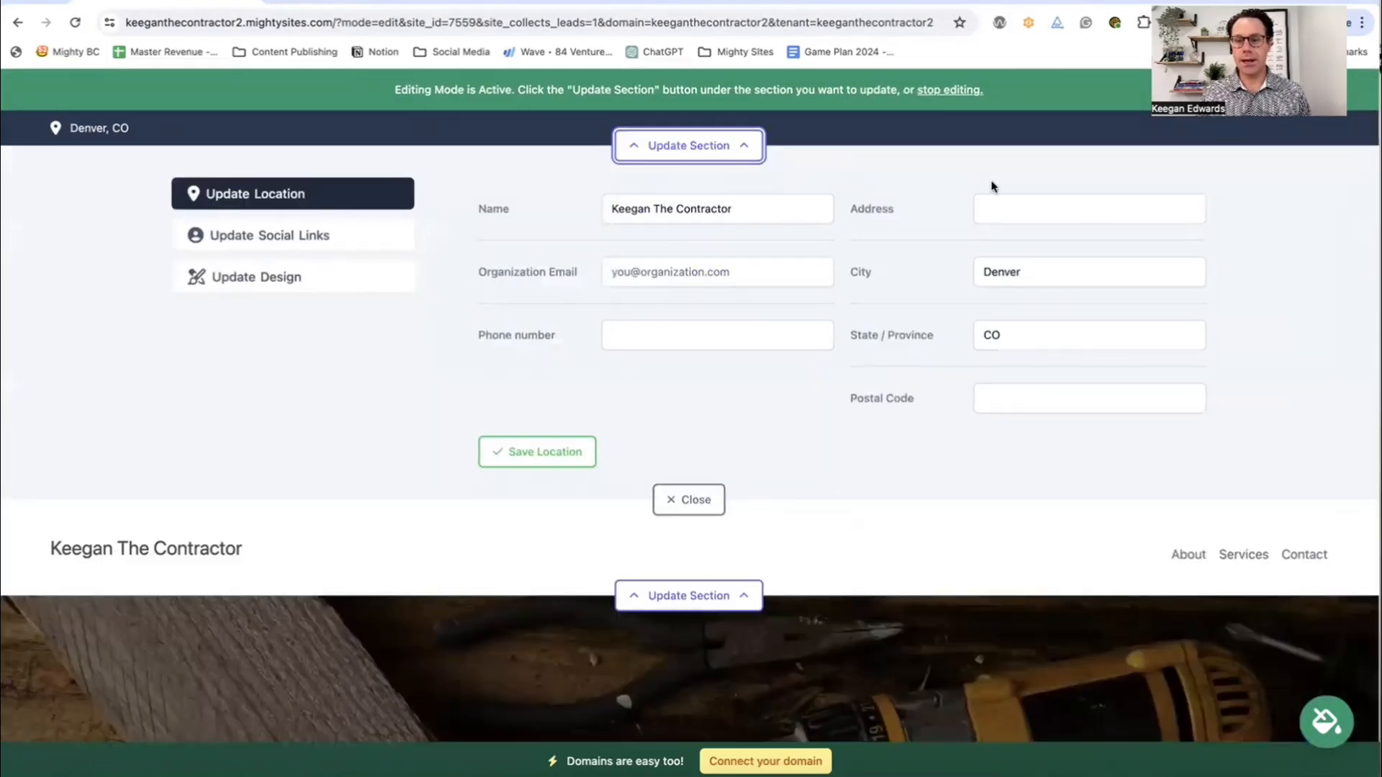
click(660, 333)
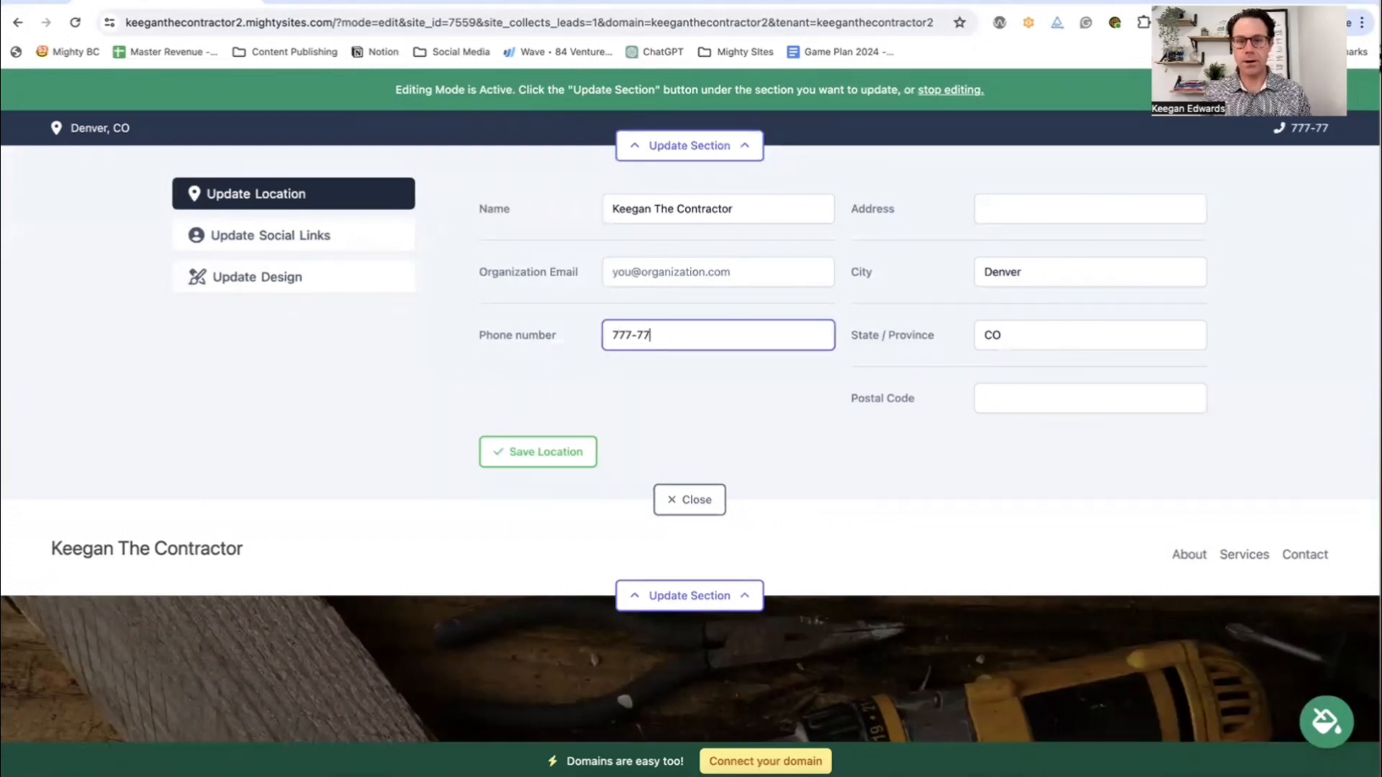
click(565, 452)
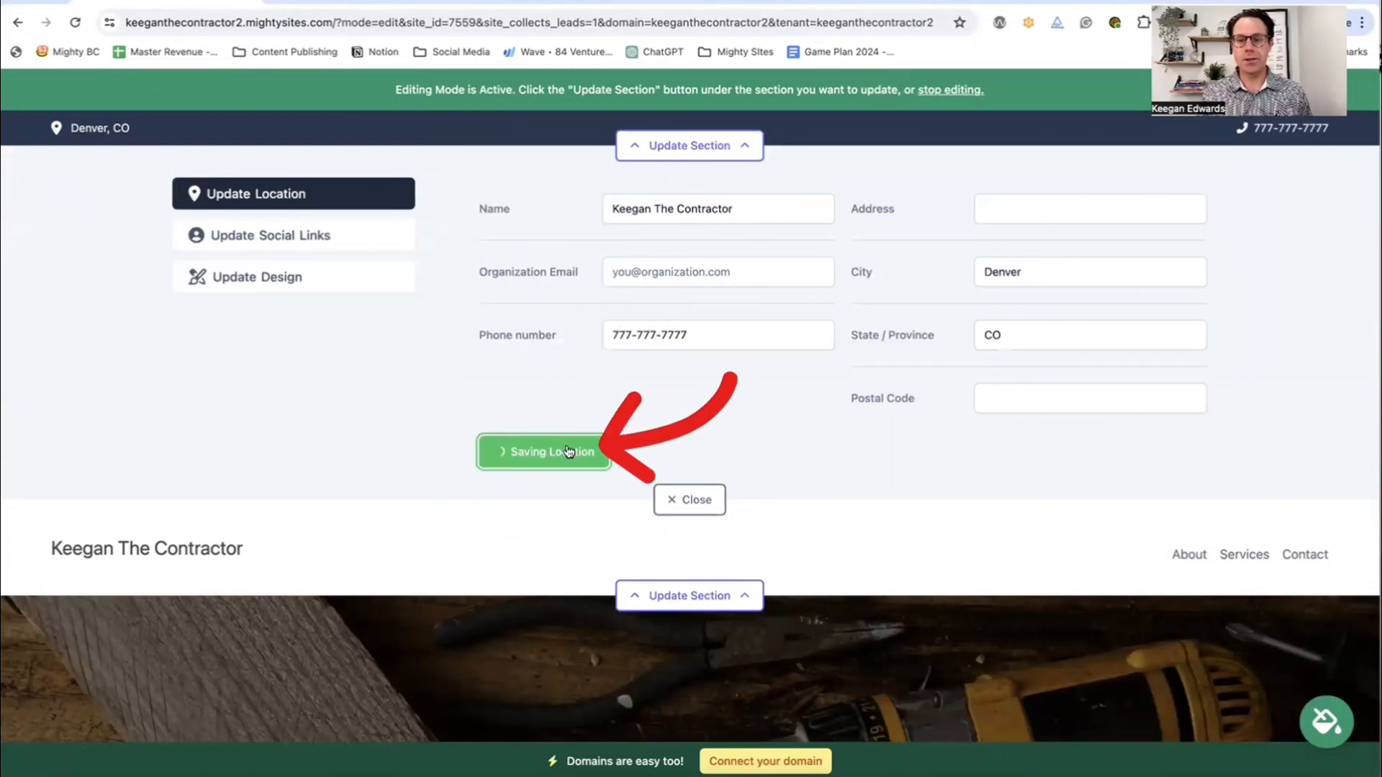
click(689, 499)
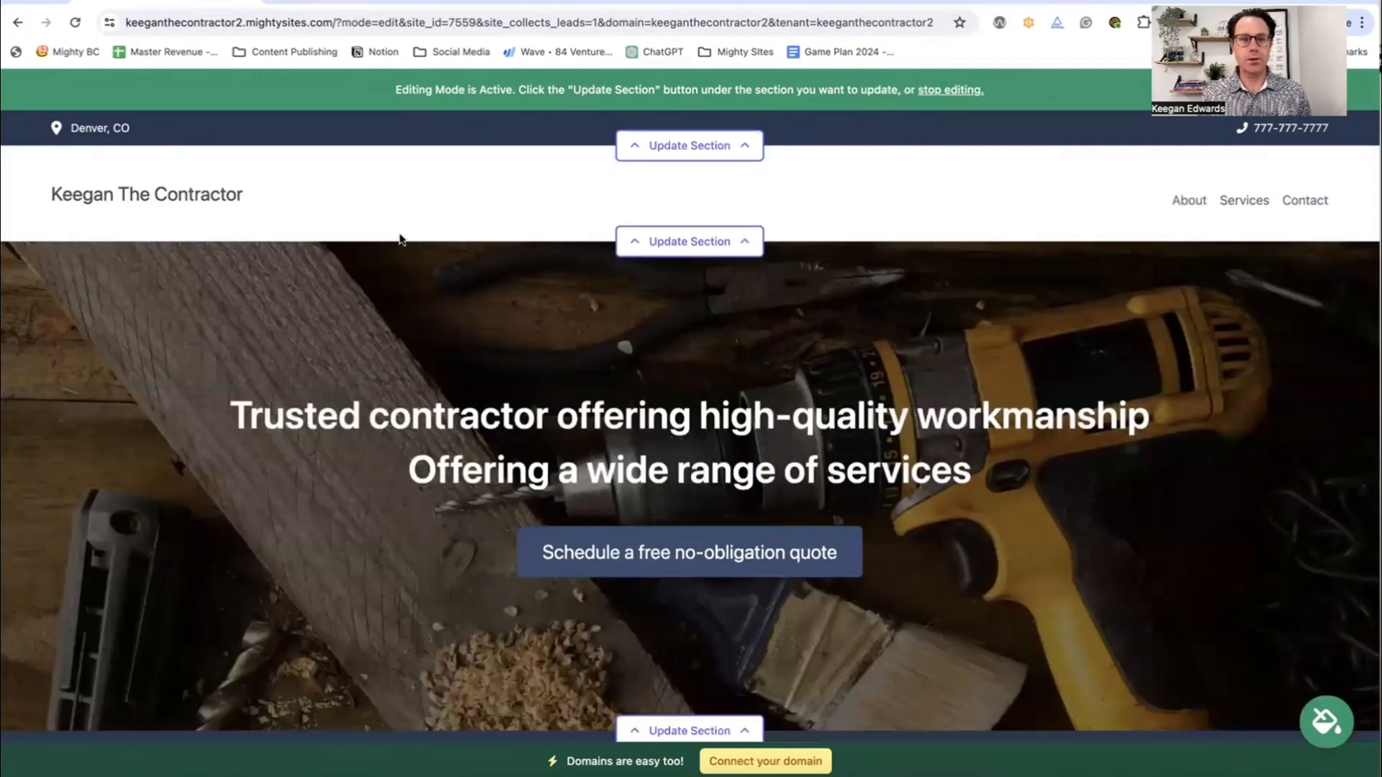
Add Facebook.com/keeganthecontractor as the top bar's Facebook link, save the social links and close the section editor.
click(727, 144)
click(335, 247)
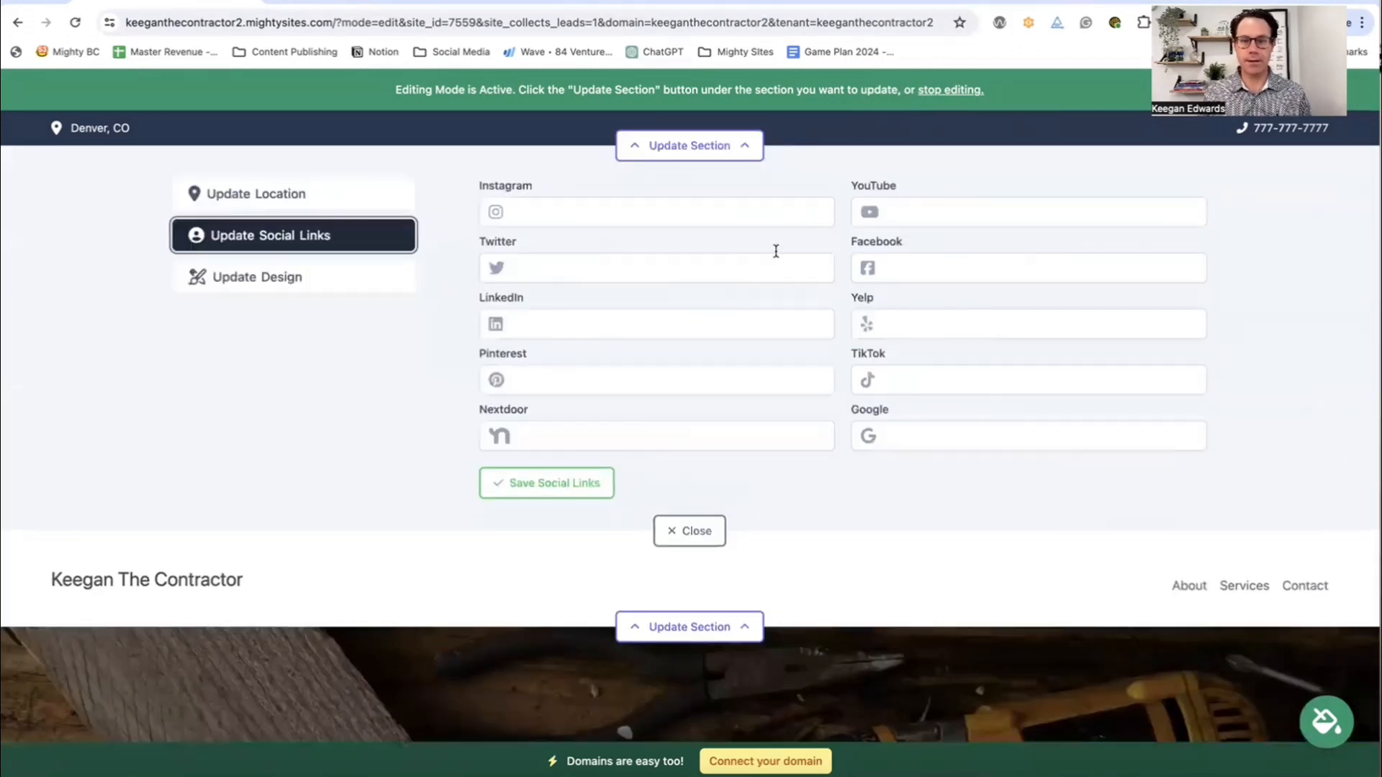
click(941, 270)
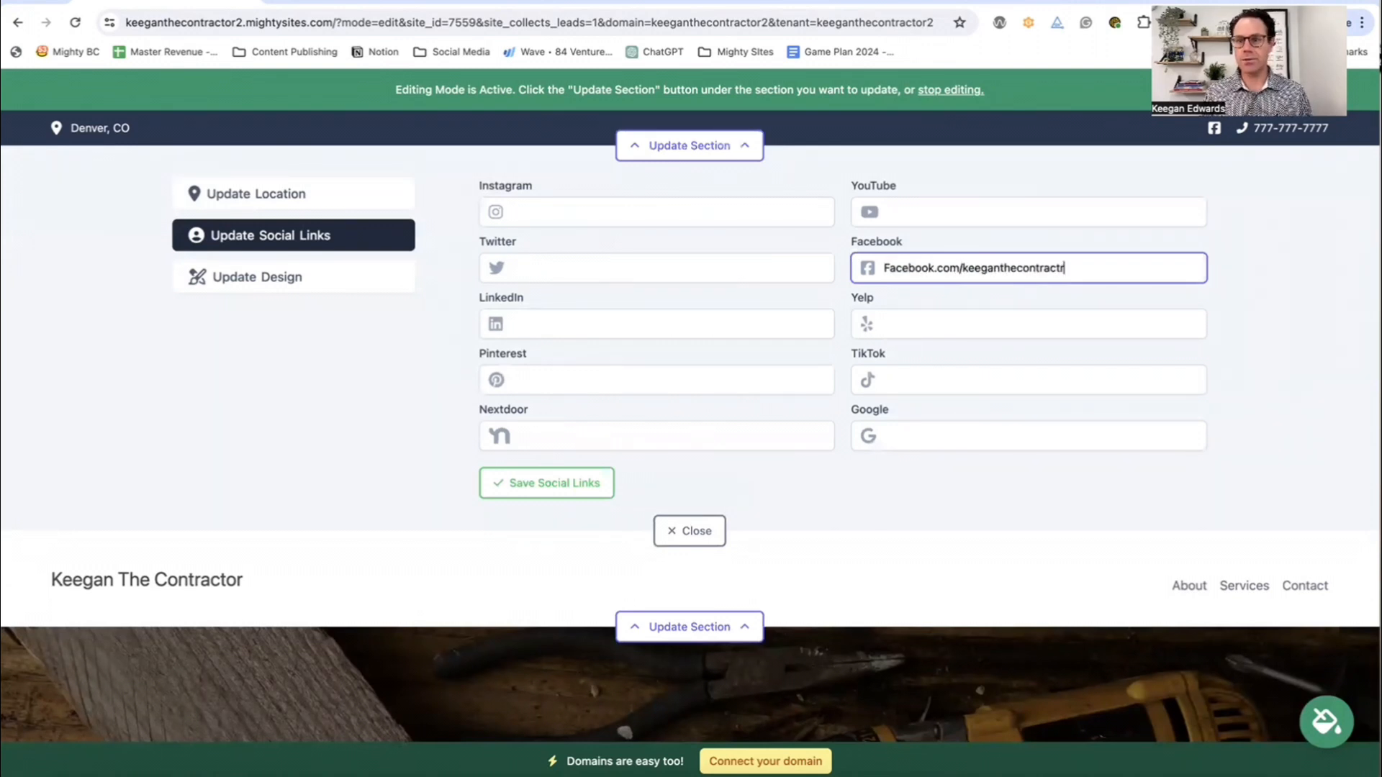
click(569, 485)
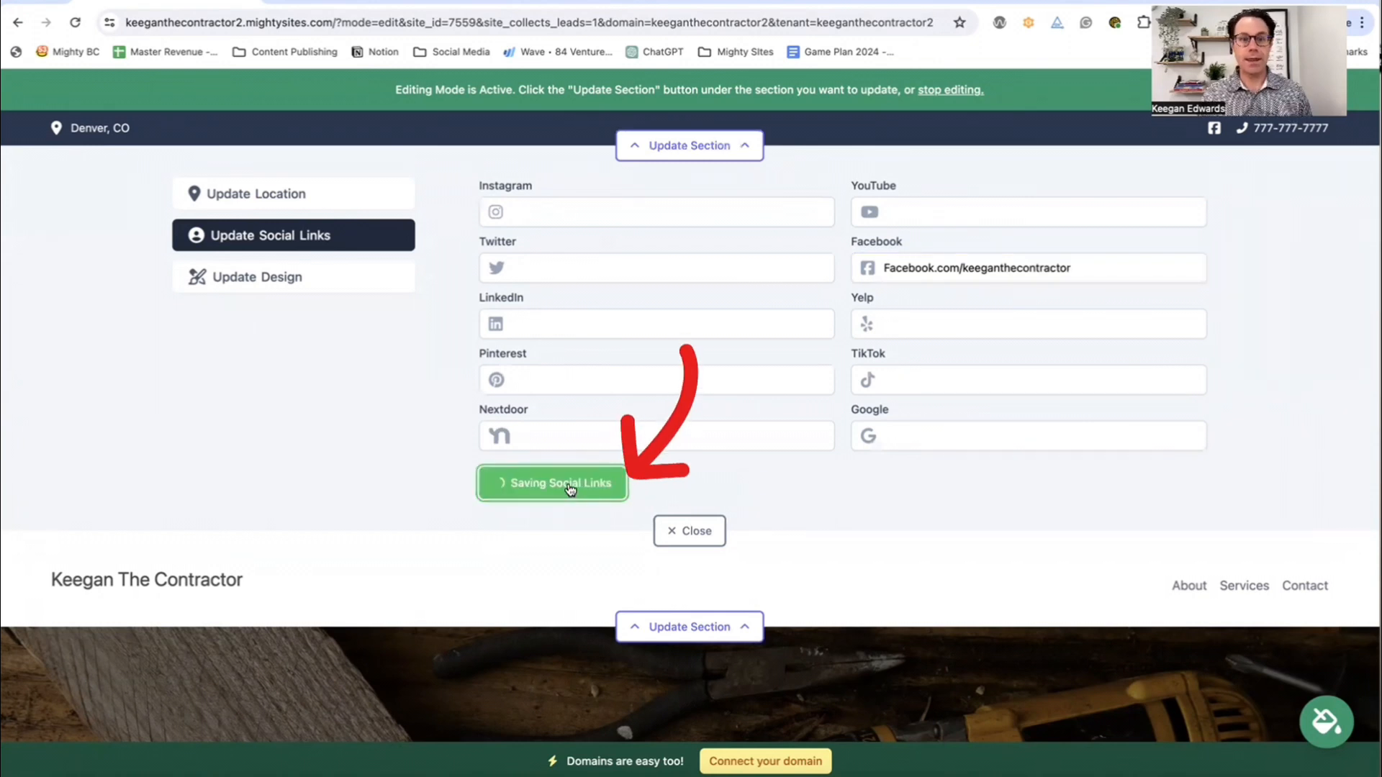
click(703, 540)
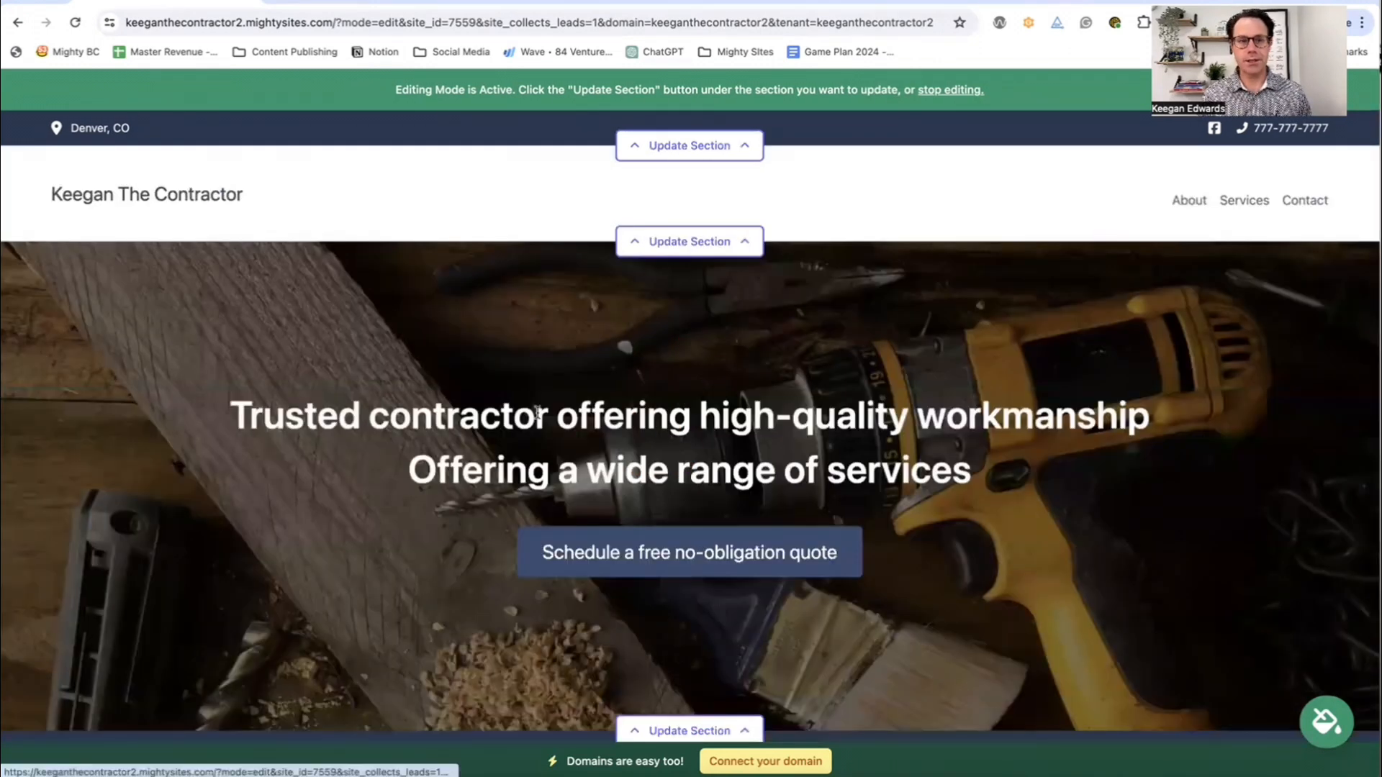
Open the website header's logo settings for editing, and load canva.com in a separate browser tab.
click(711, 249)
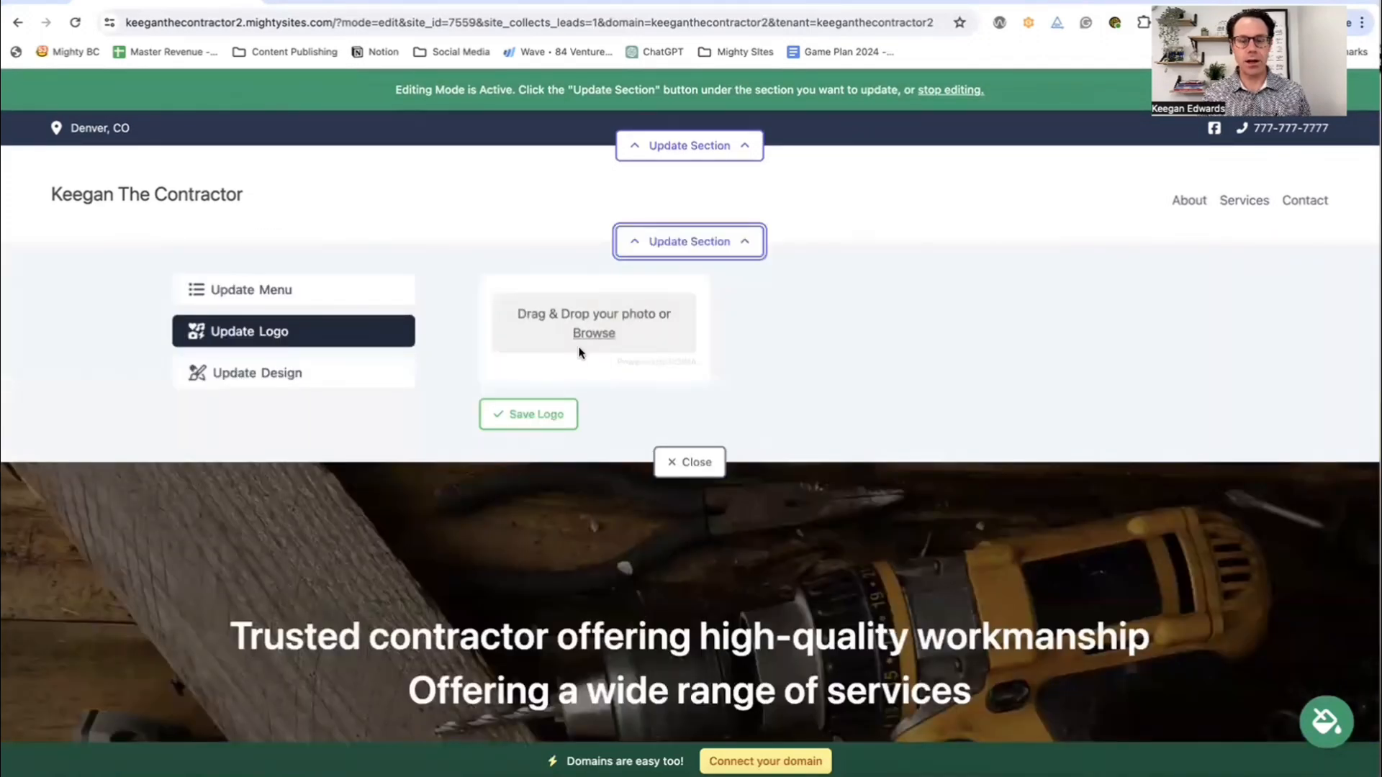
click(273, 1)
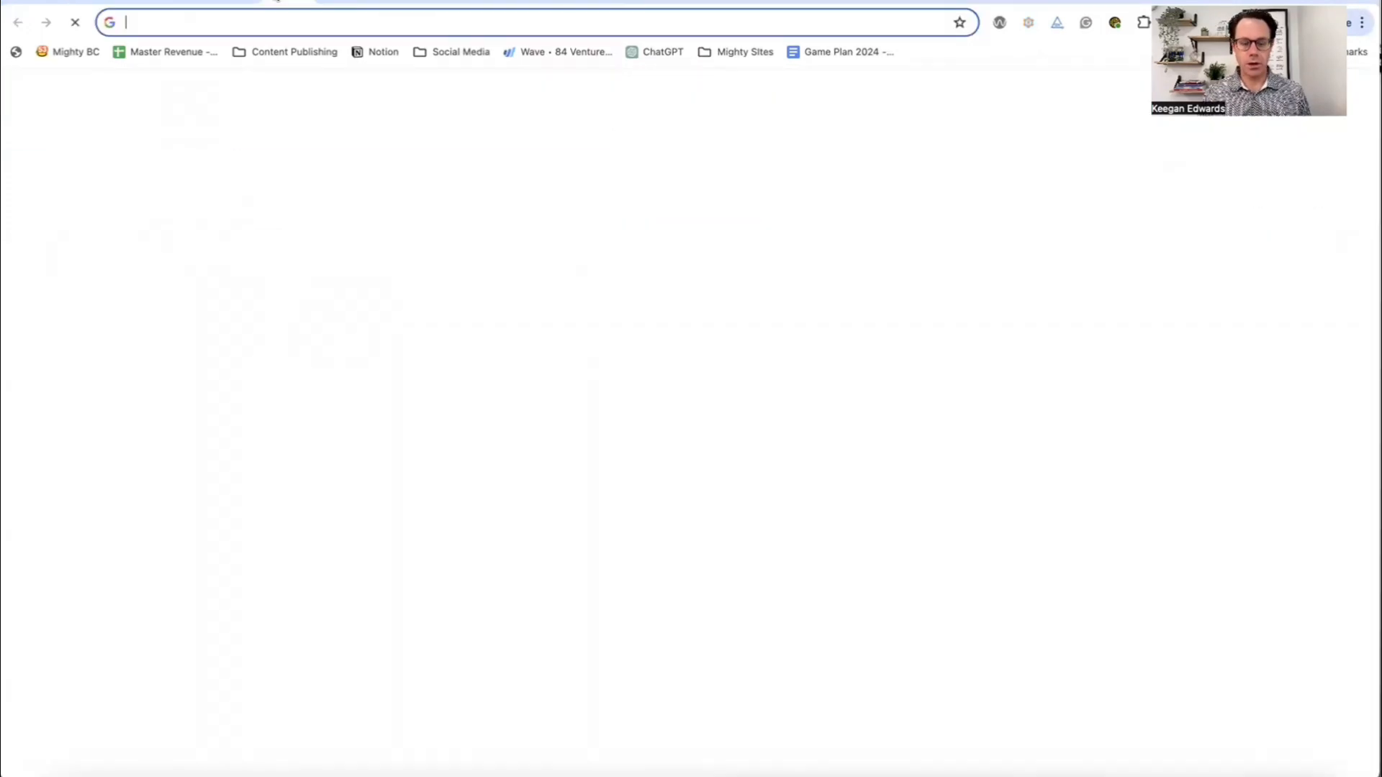
text(canva.com)
key(Return)
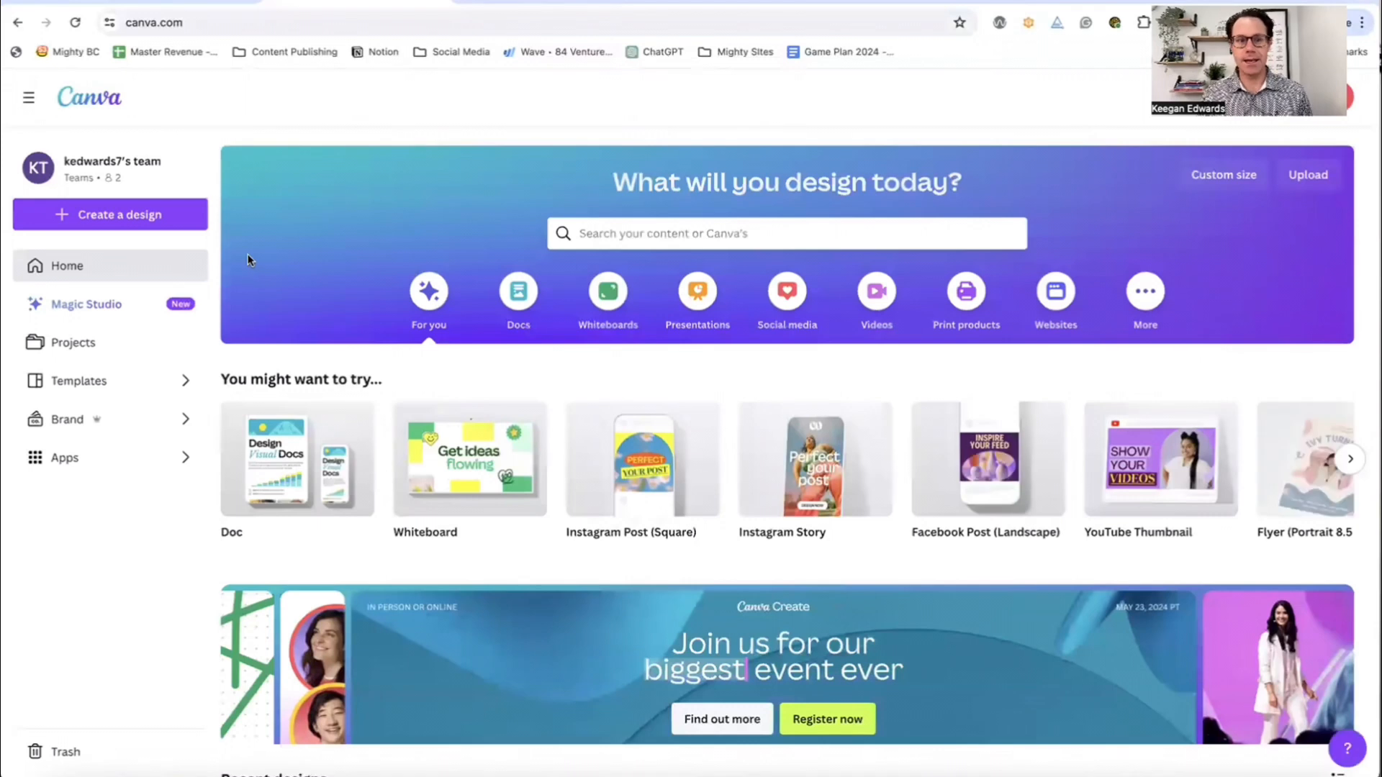
Create a new blank design of the Logo type in Canva.
click(168, 216)
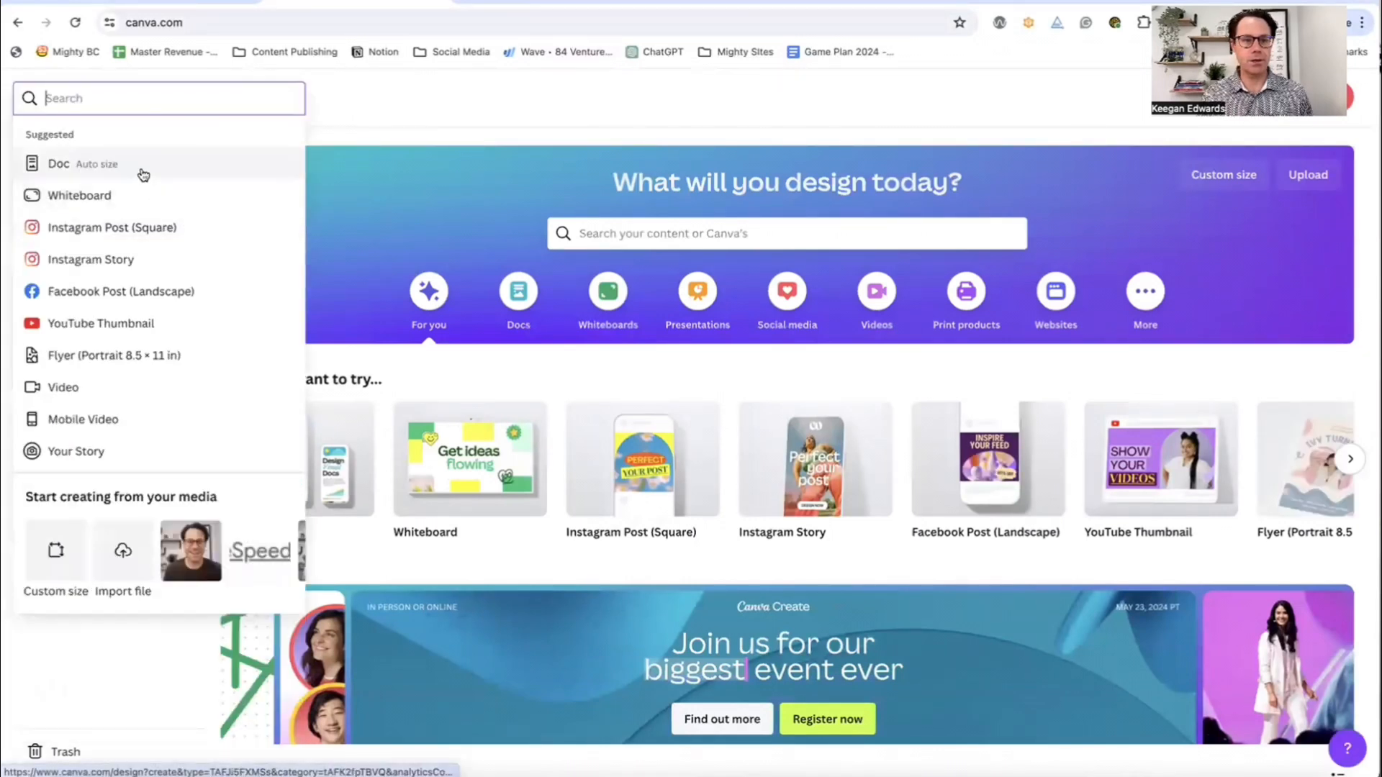
text(logo)
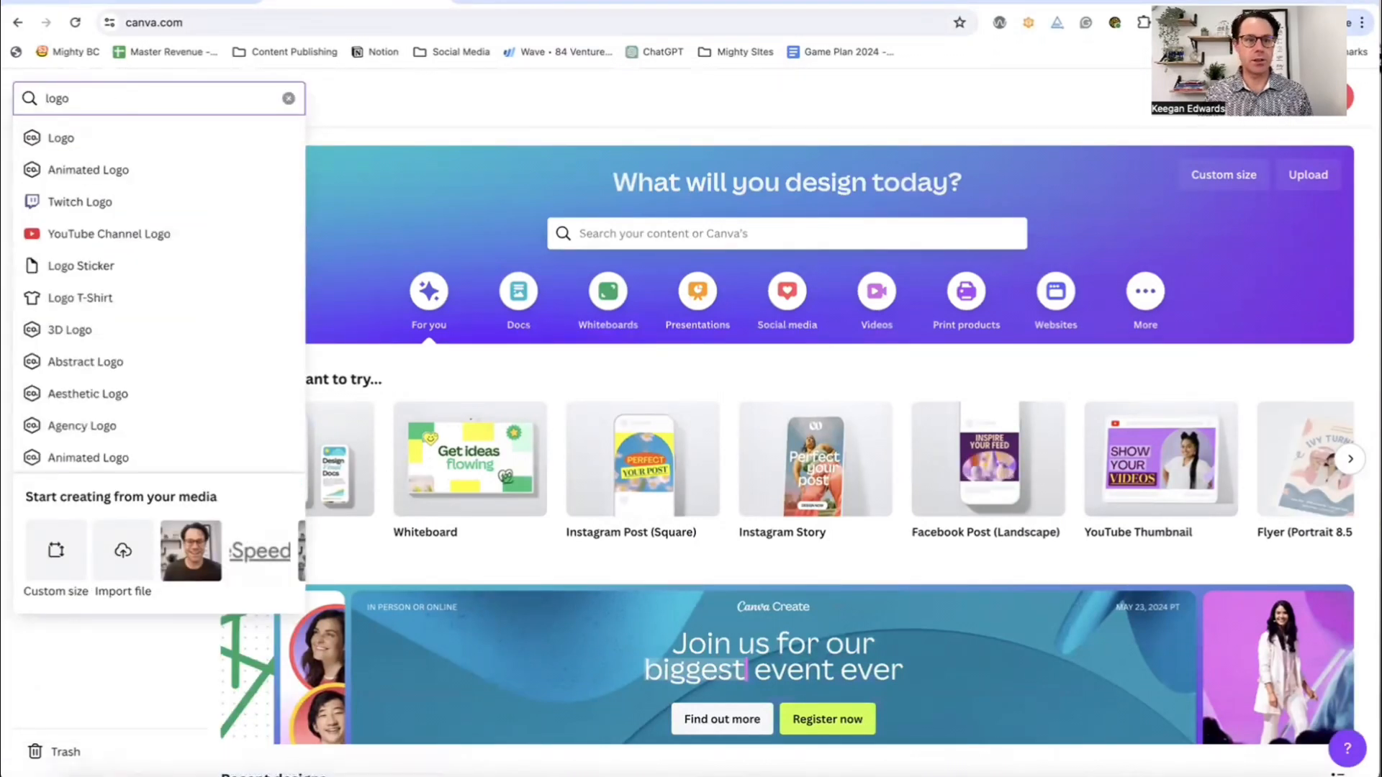
click(99, 137)
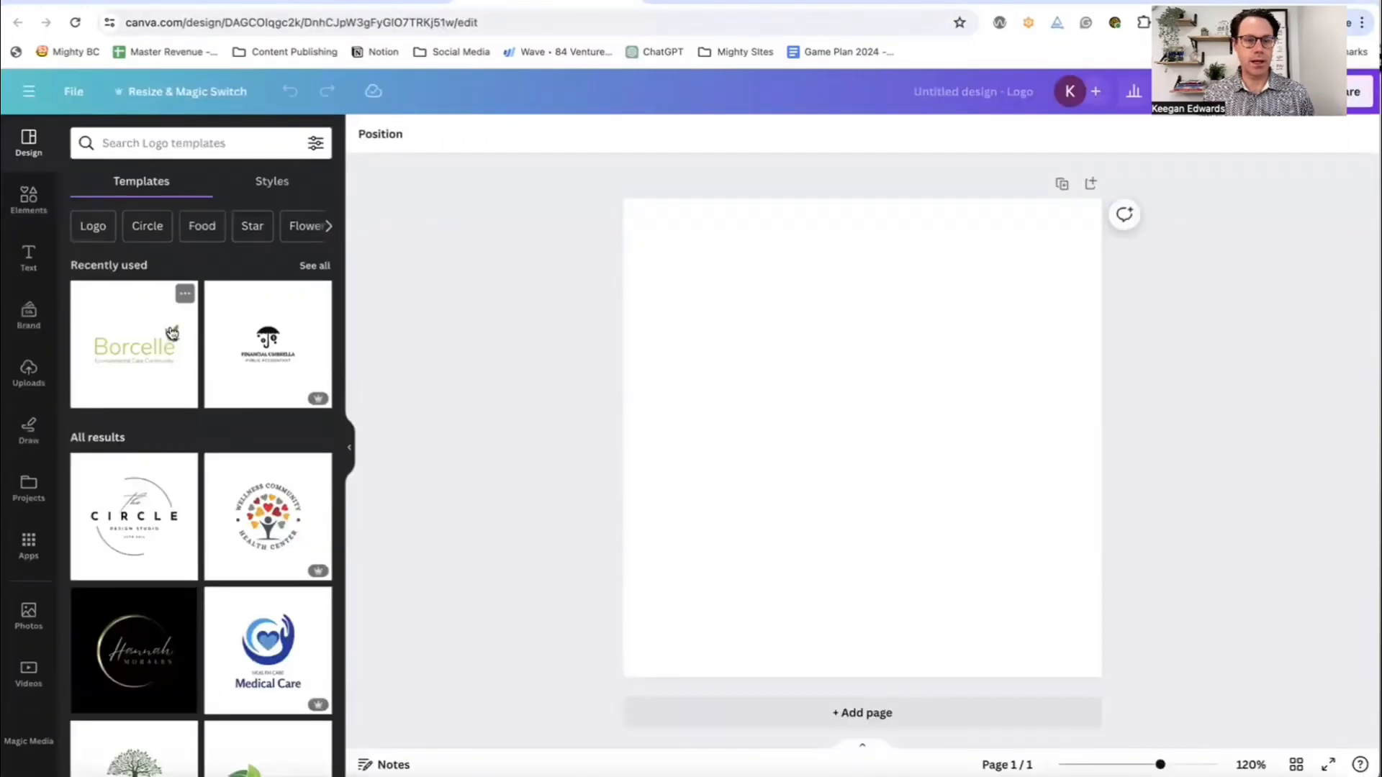
Search the logo templates for "contractor" and apply the Black and Grey Modern Contractor Logo template to the page.
click(180, 142)
text(contrac)
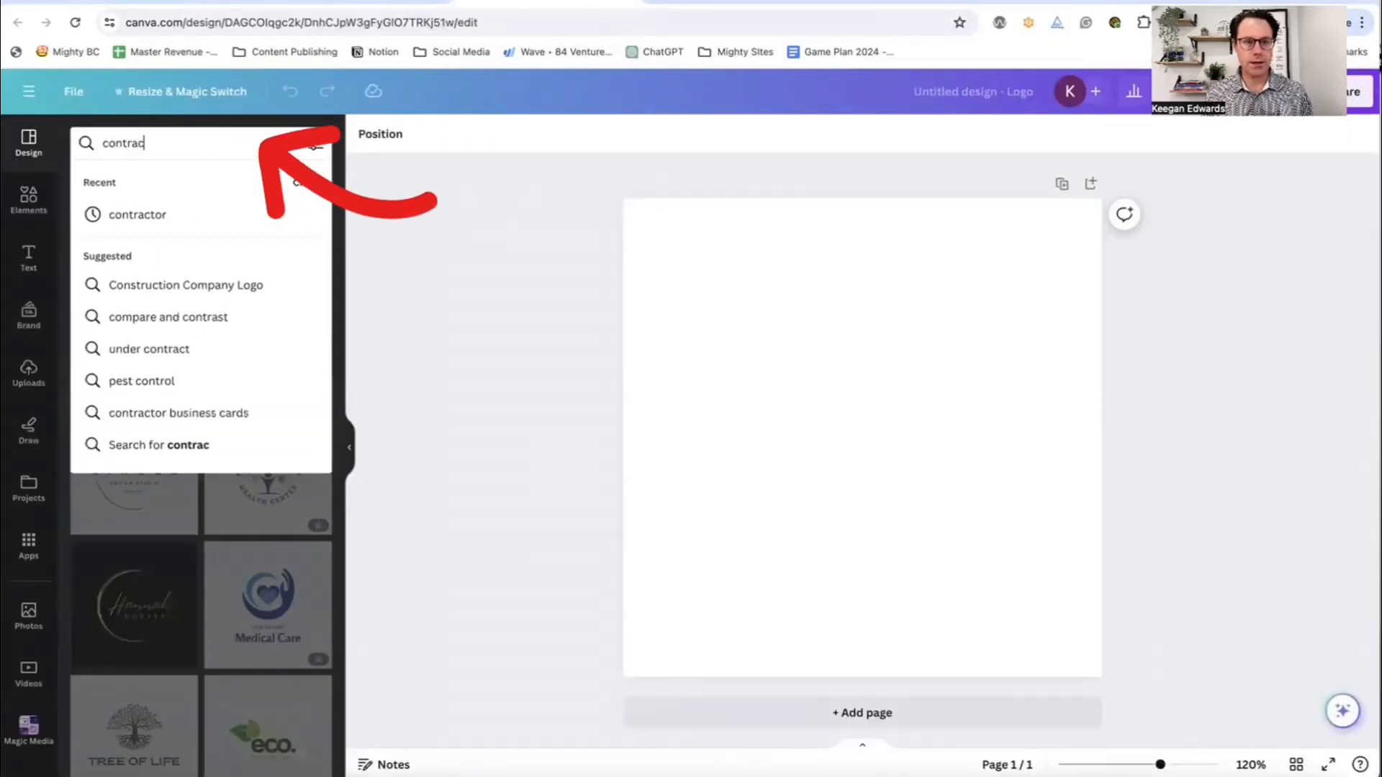
text(tor)
key(Return)
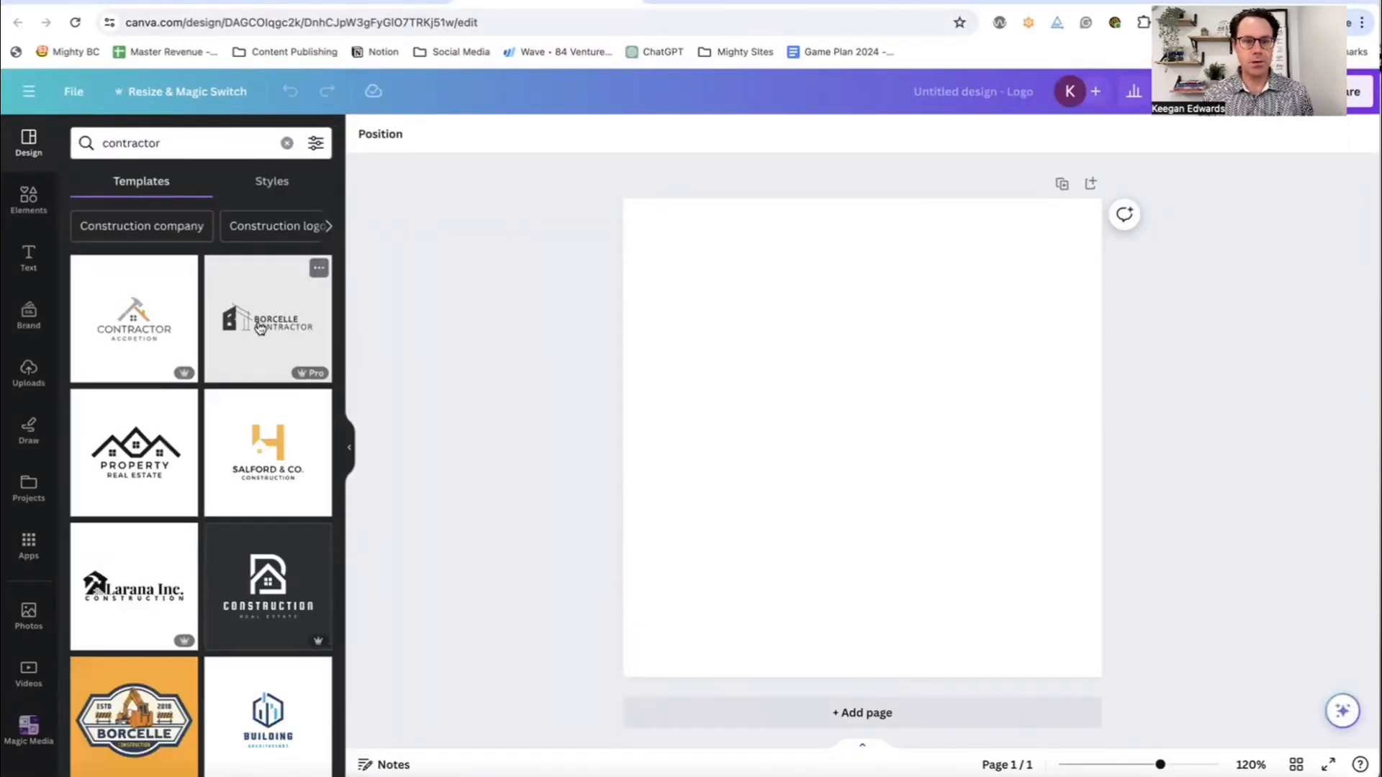
click(260, 327)
click(904, 412)
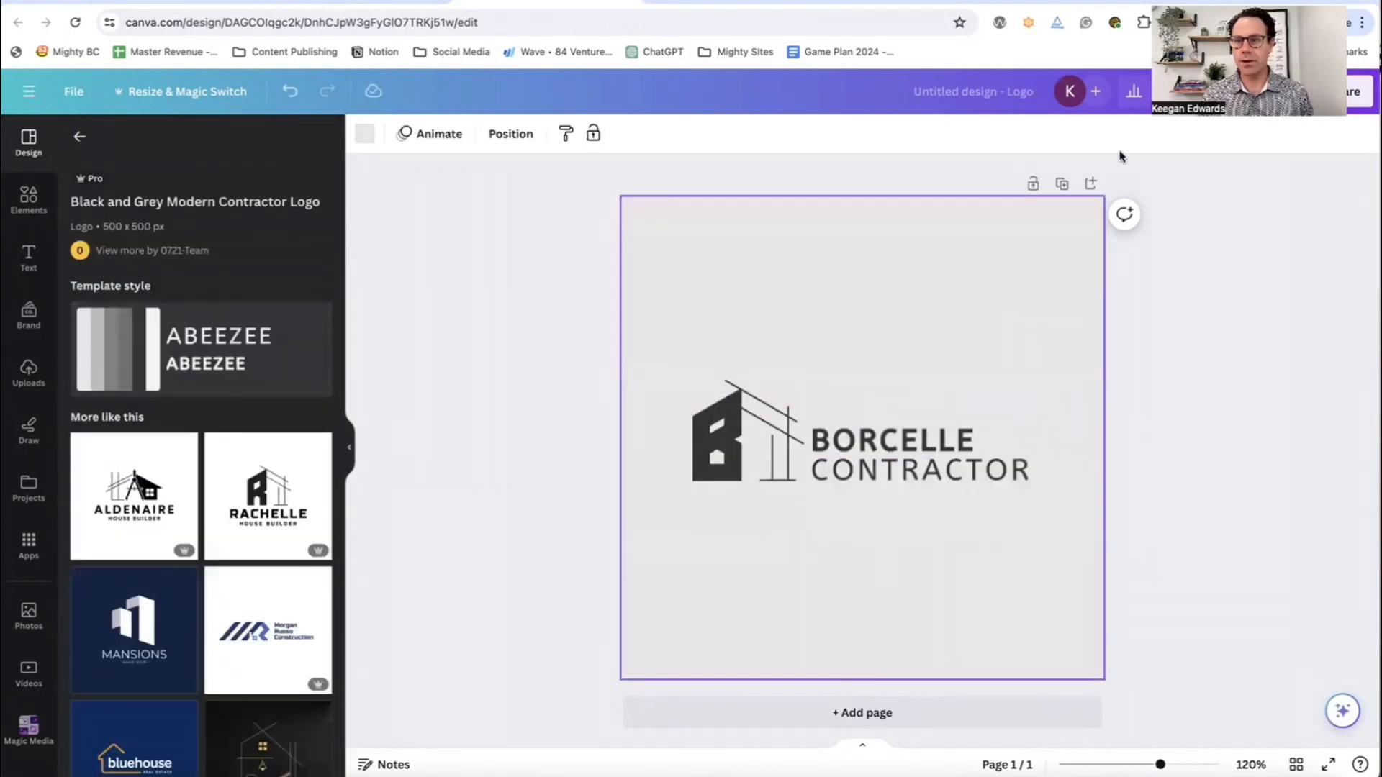
Name the design CONTRACTOR LOGO and download it as a PNG image.
click(964, 87)
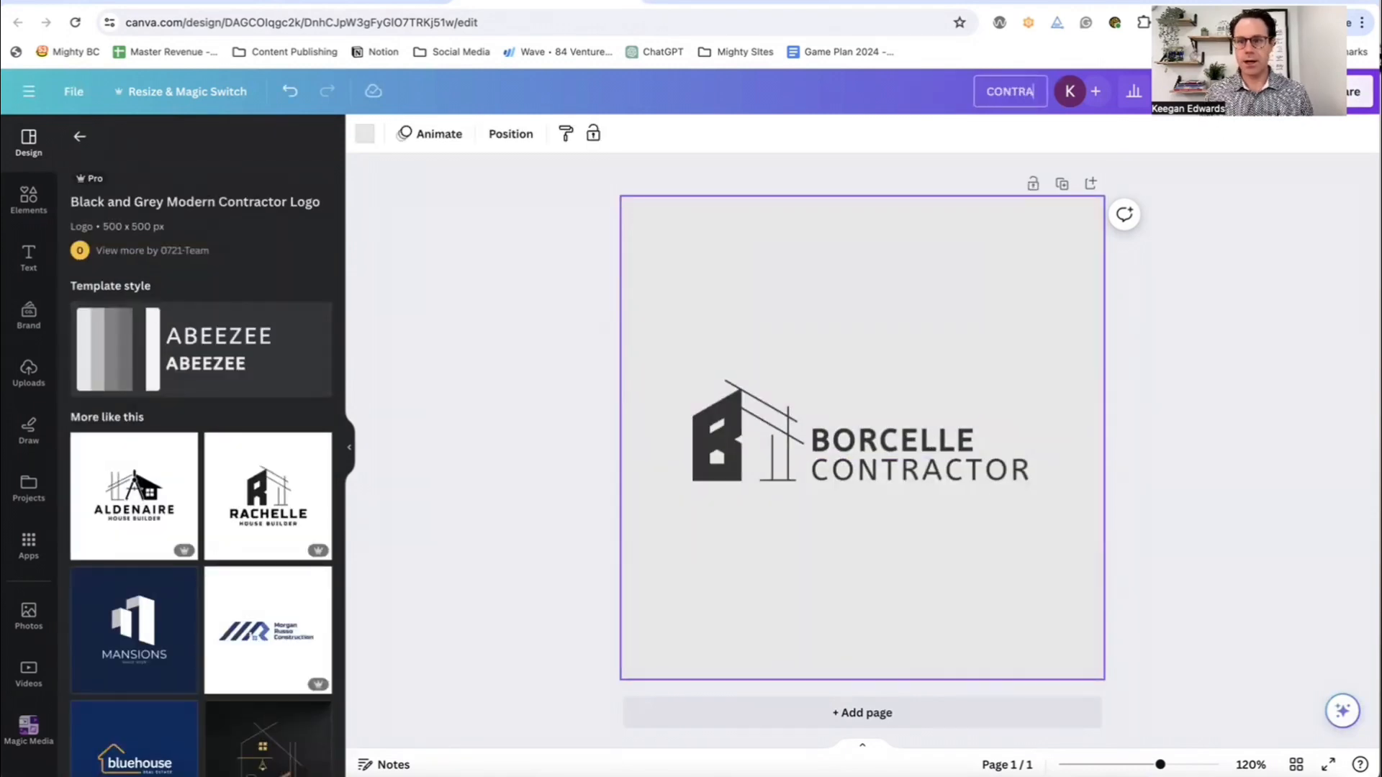
click(1356, 91)
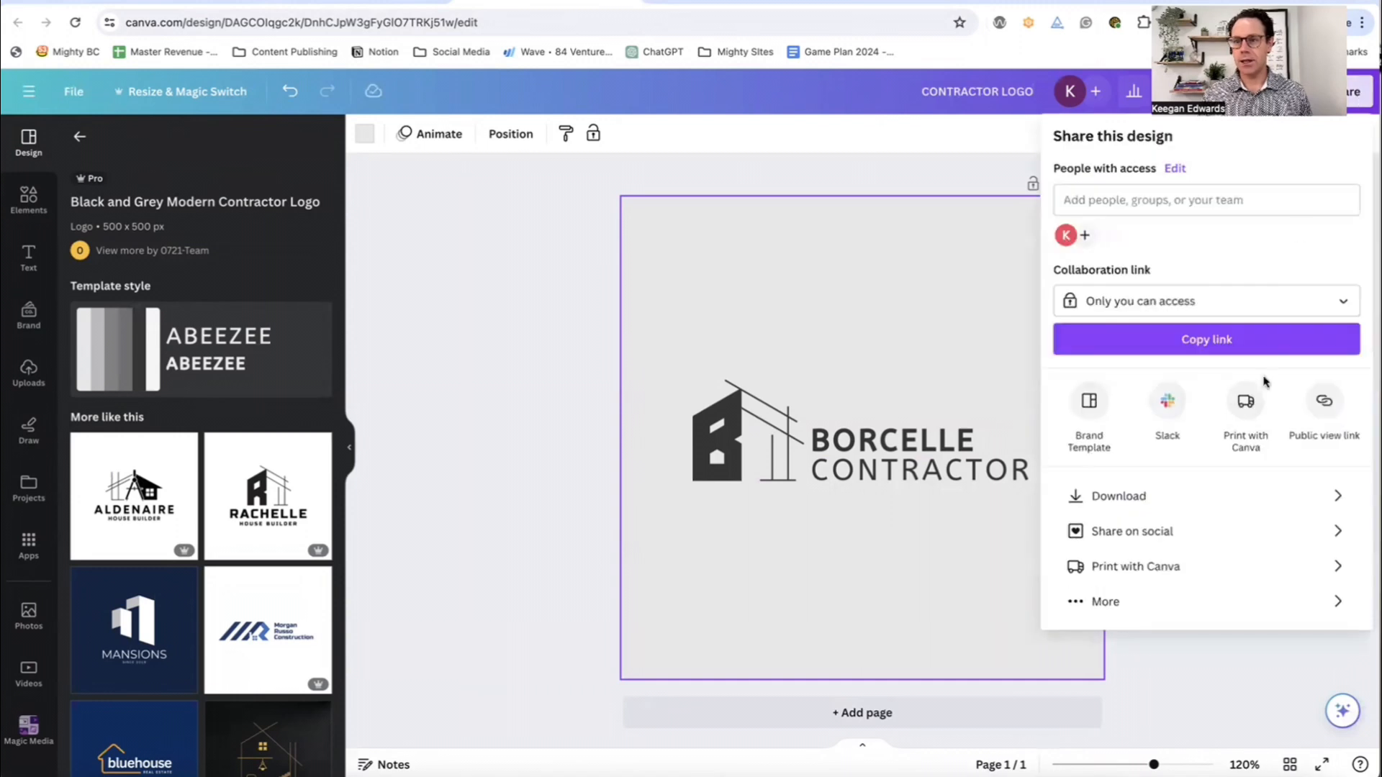
click(1173, 495)
click(1172, 392)
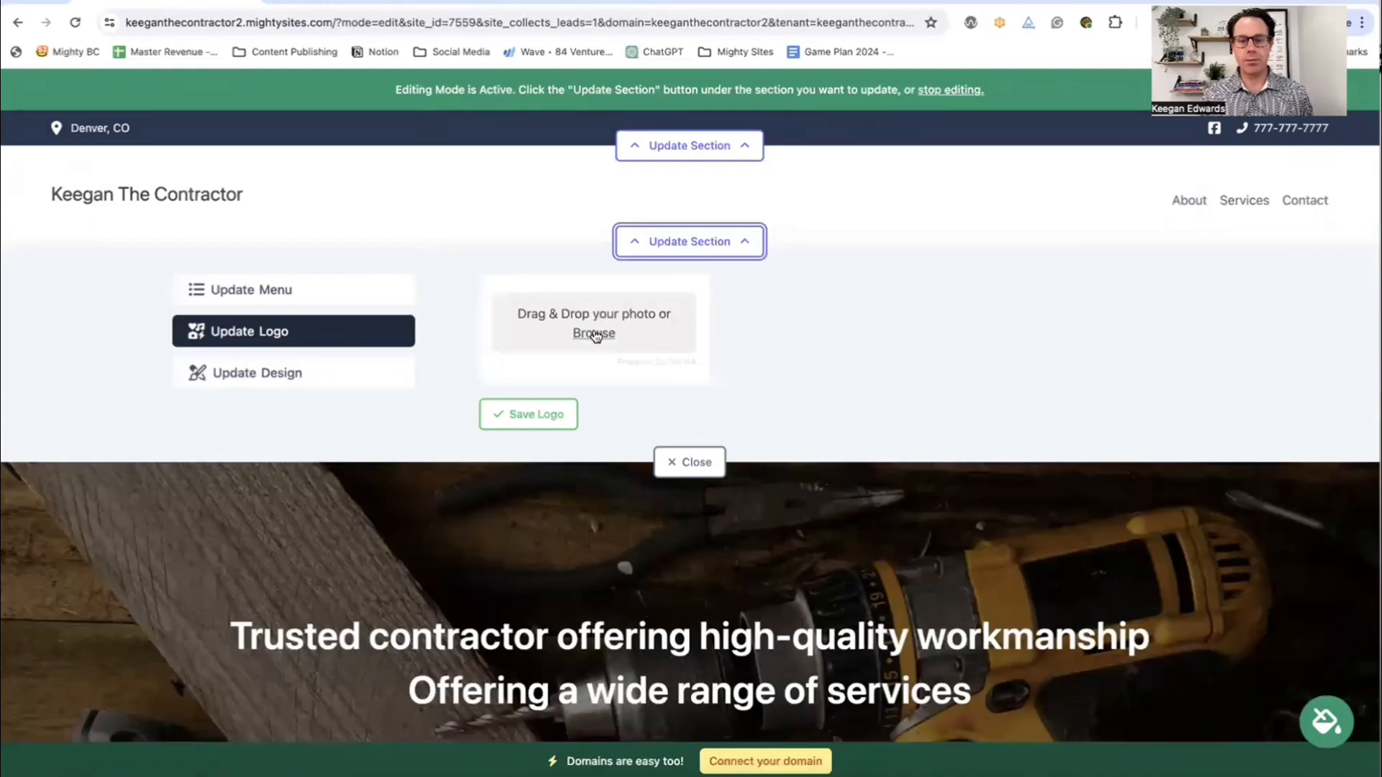
Upload CONTRACTOR LOGO.png from the Downloads folder as the header logo on the Mighty Sites page.
click(594, 333)
click(429, 299)
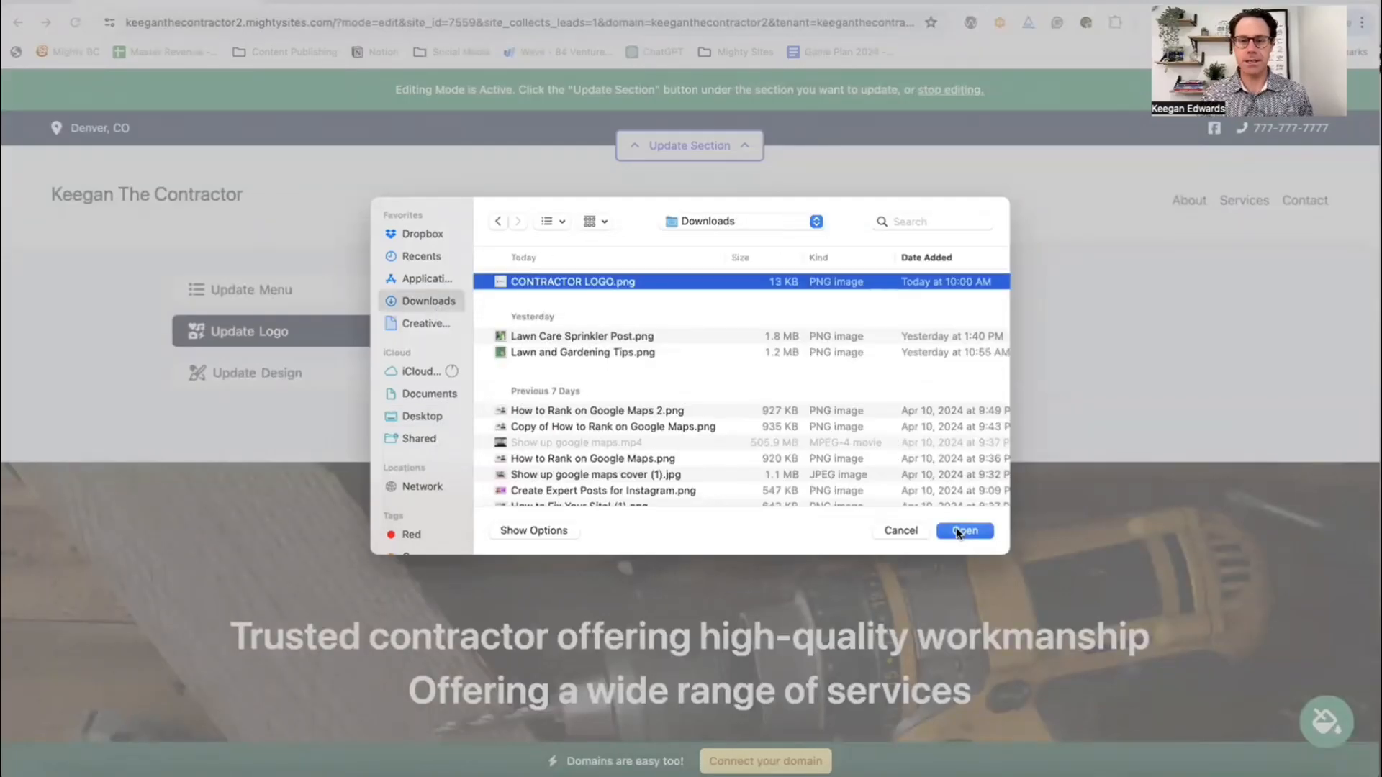
click(965, 531)
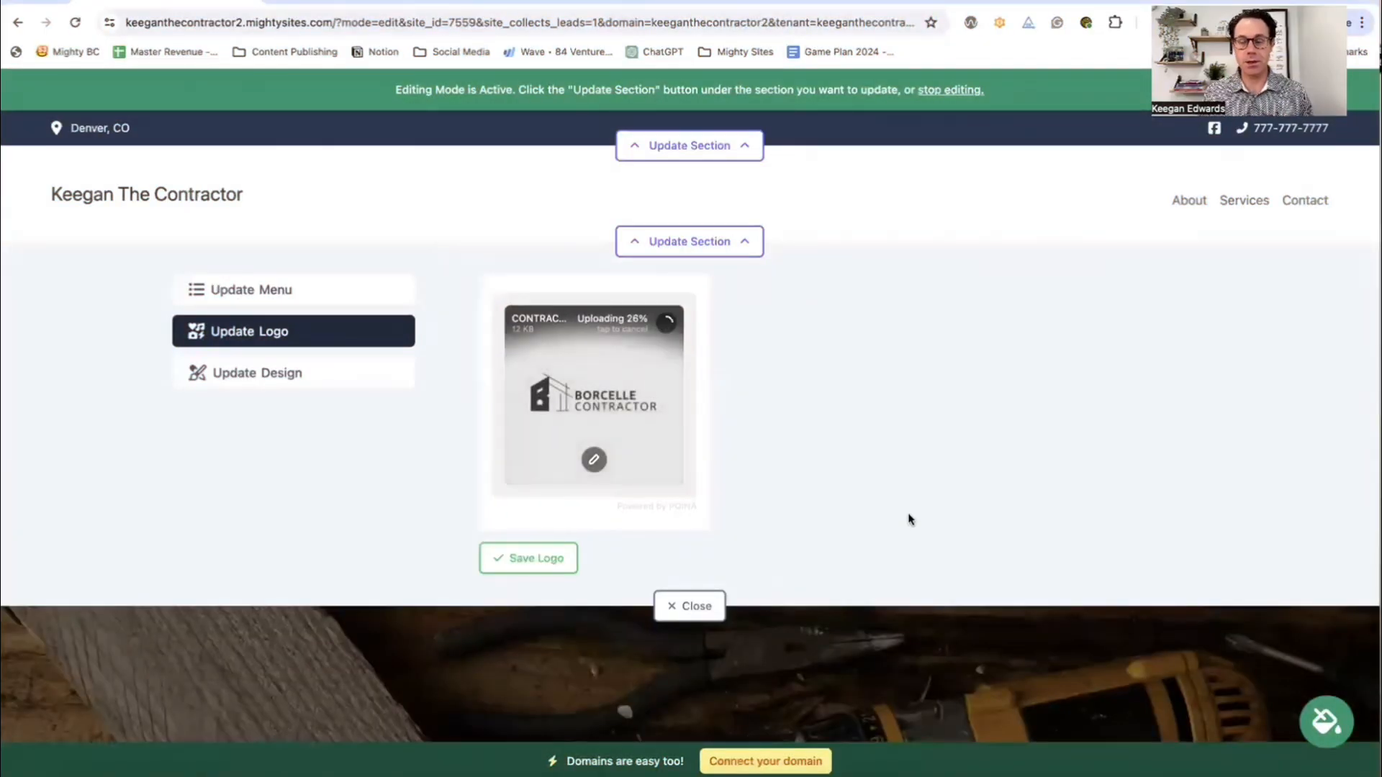
Crop the uploaded logo image closely around the building symbol and the BORCELLE CONTRACTOR text.
click(594, 459)
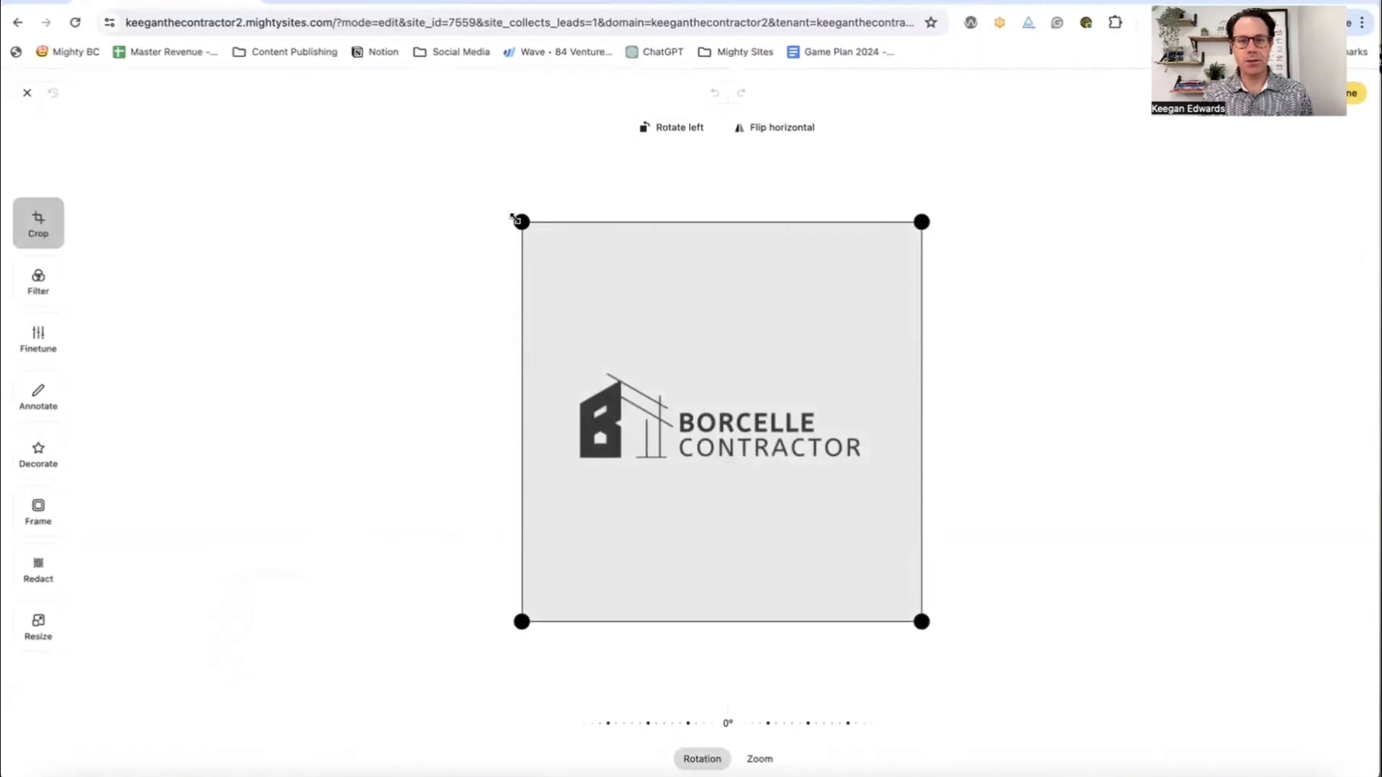
drag(516, 218, 494, 357)
drag(921, 620, 885, 485)
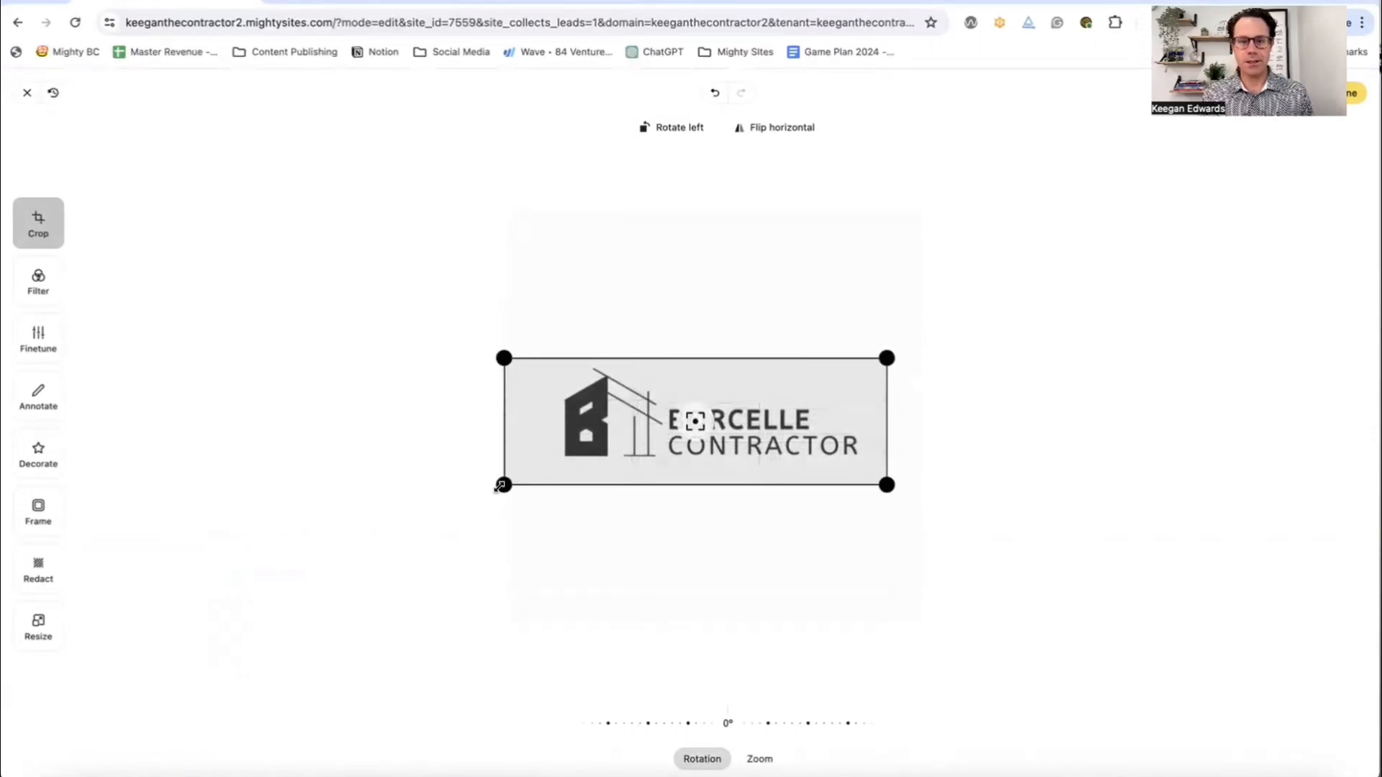
drag(504, 485, 542, 485)
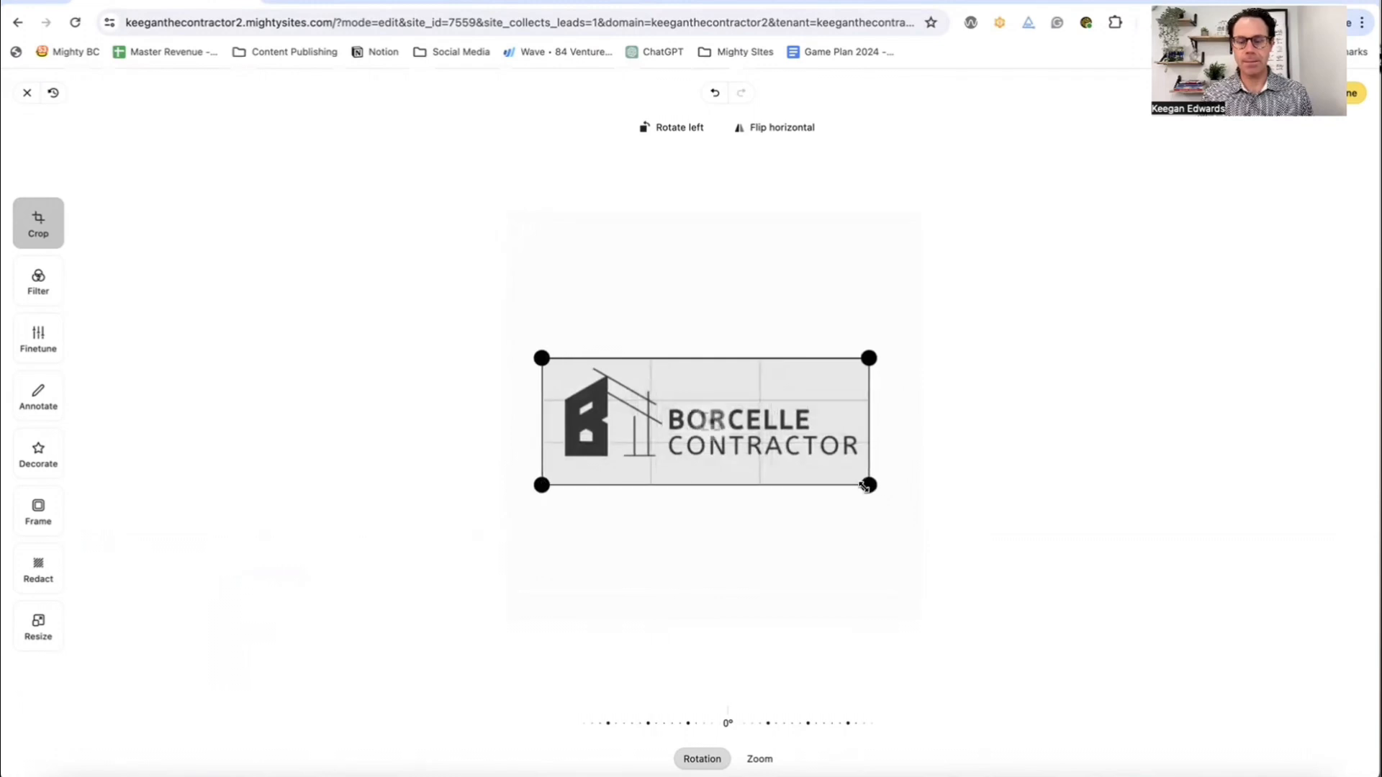
Look through the image editor's filter, finetune, frame and redact options for the logo.
click(38, 280)
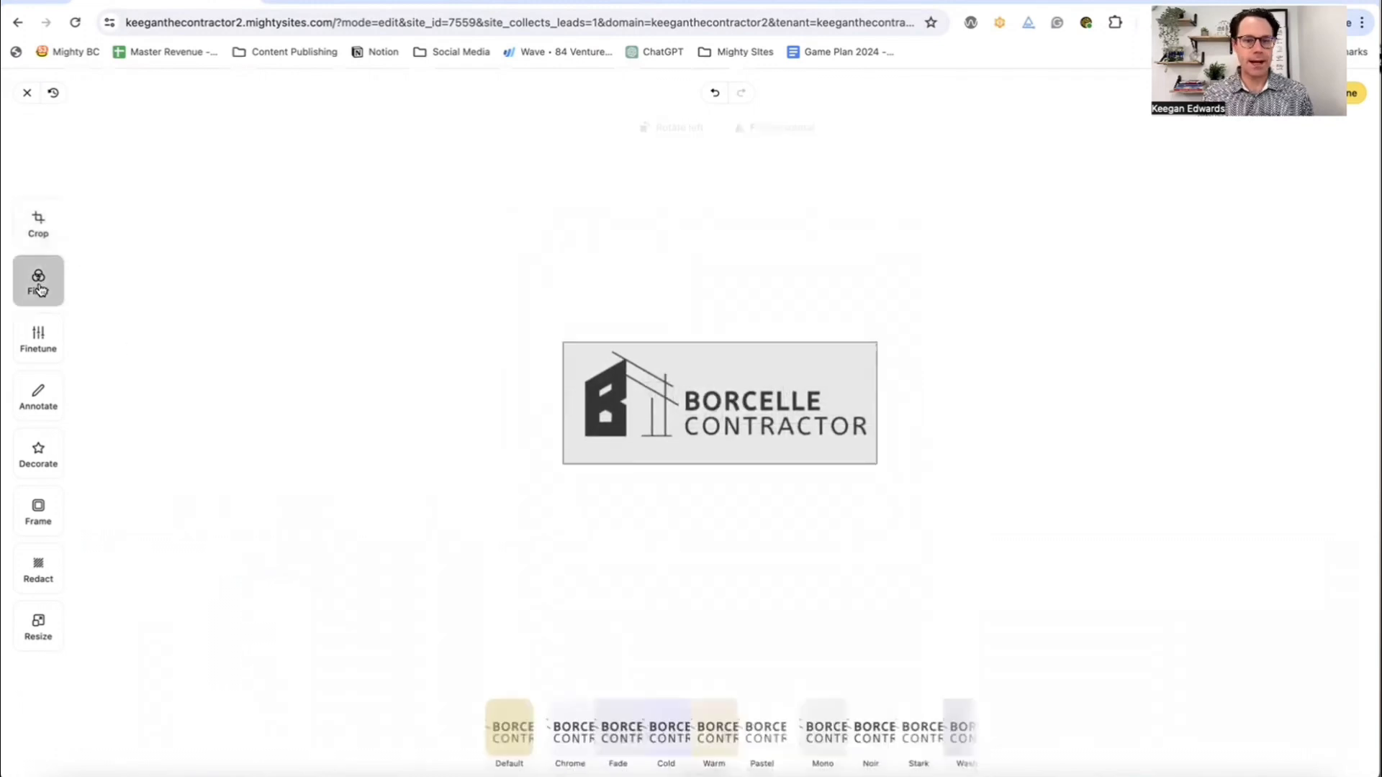
click(675, 743)
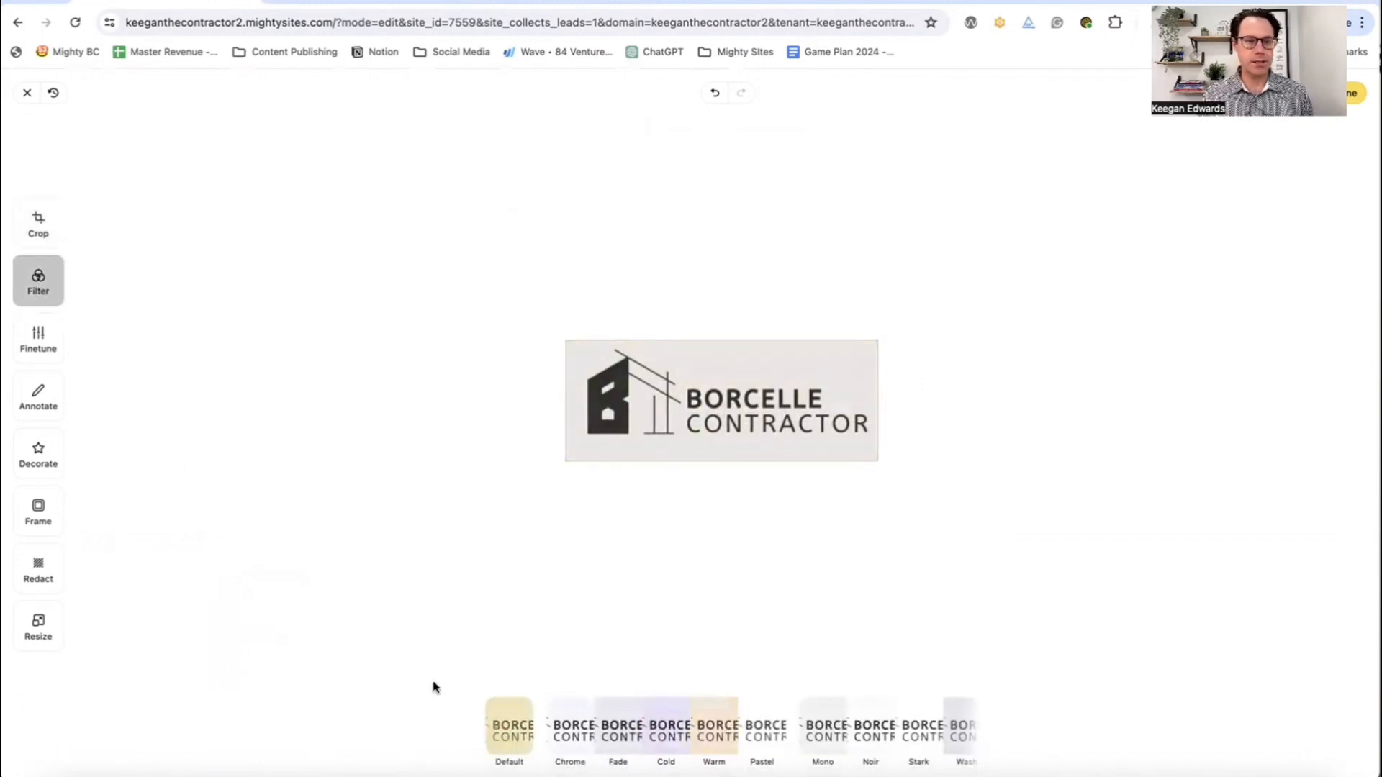
click(34, 338)
click(37, 508)
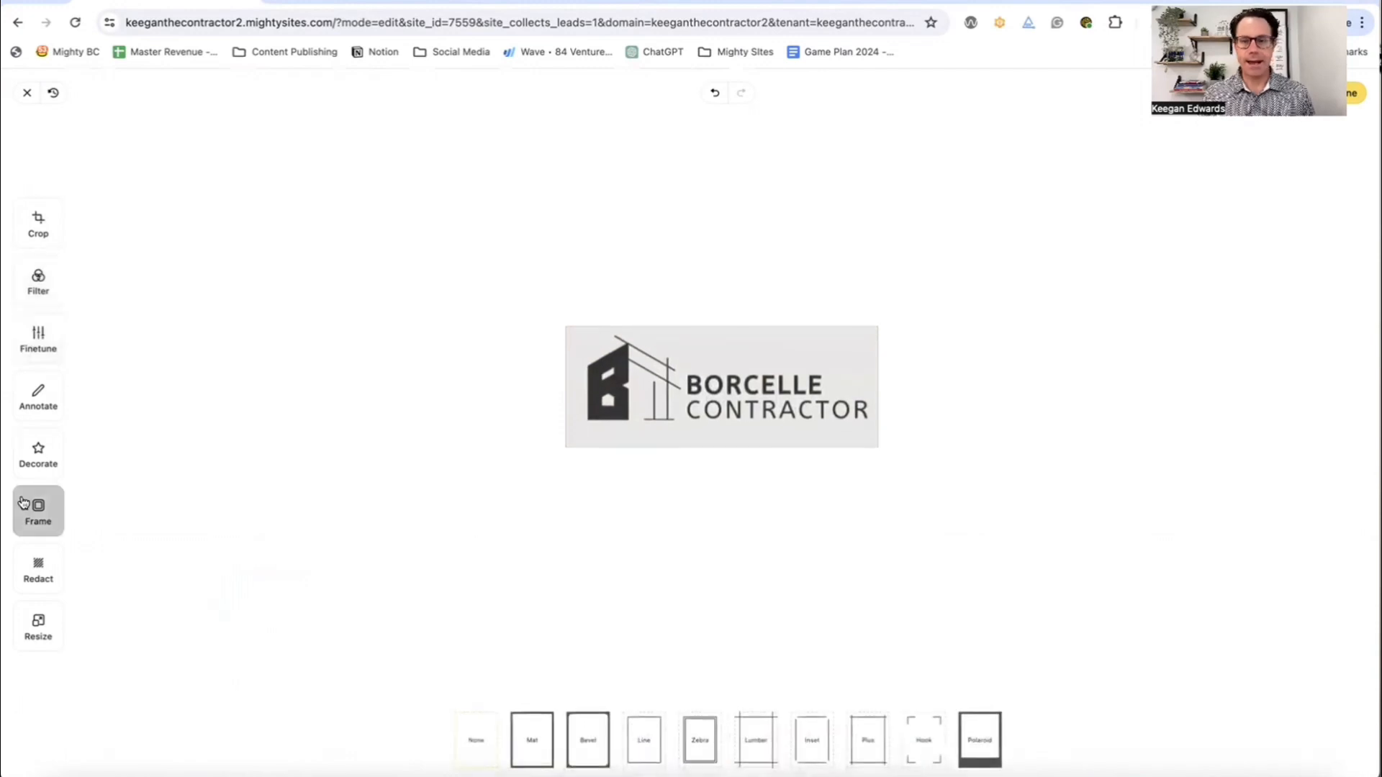
click(44, 576)
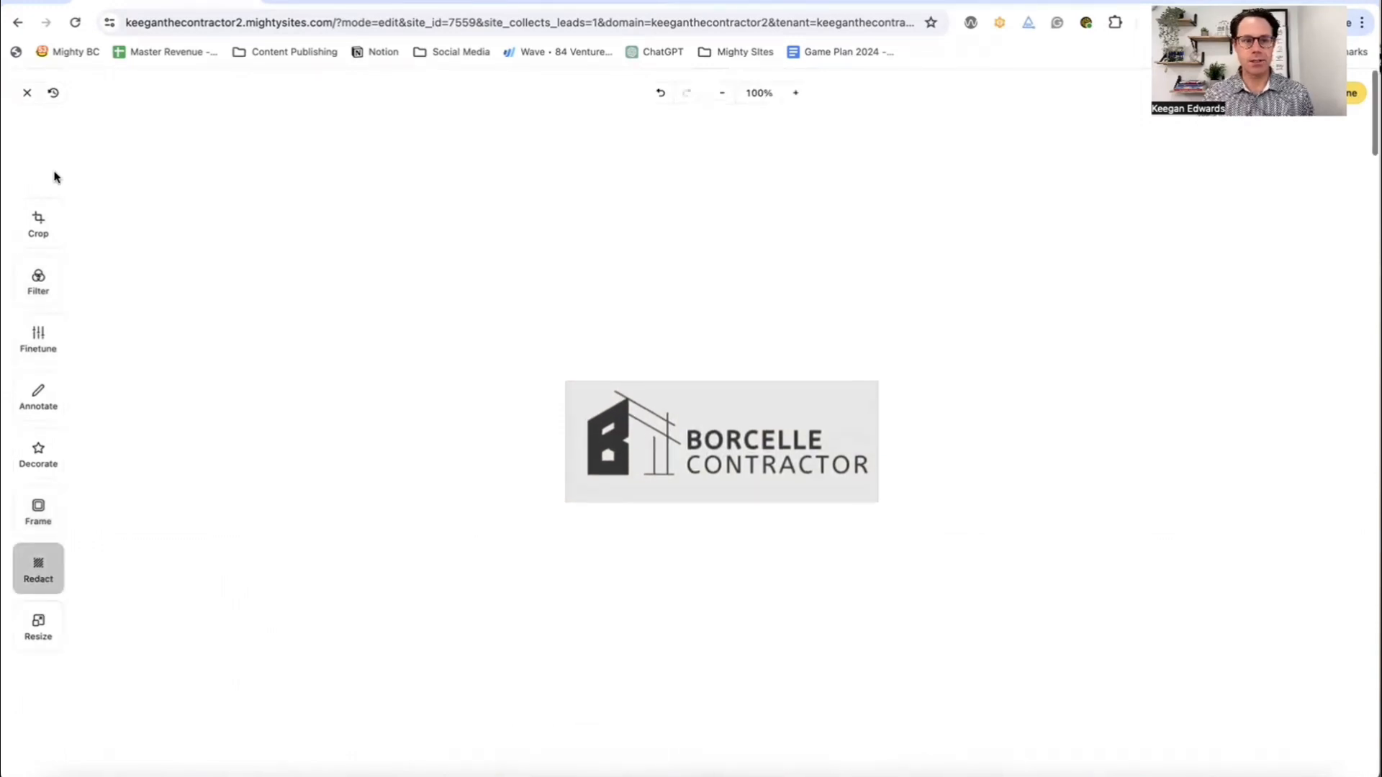
Finish editing the cropped image and save it as the website's header logo.
click(1348, 93)
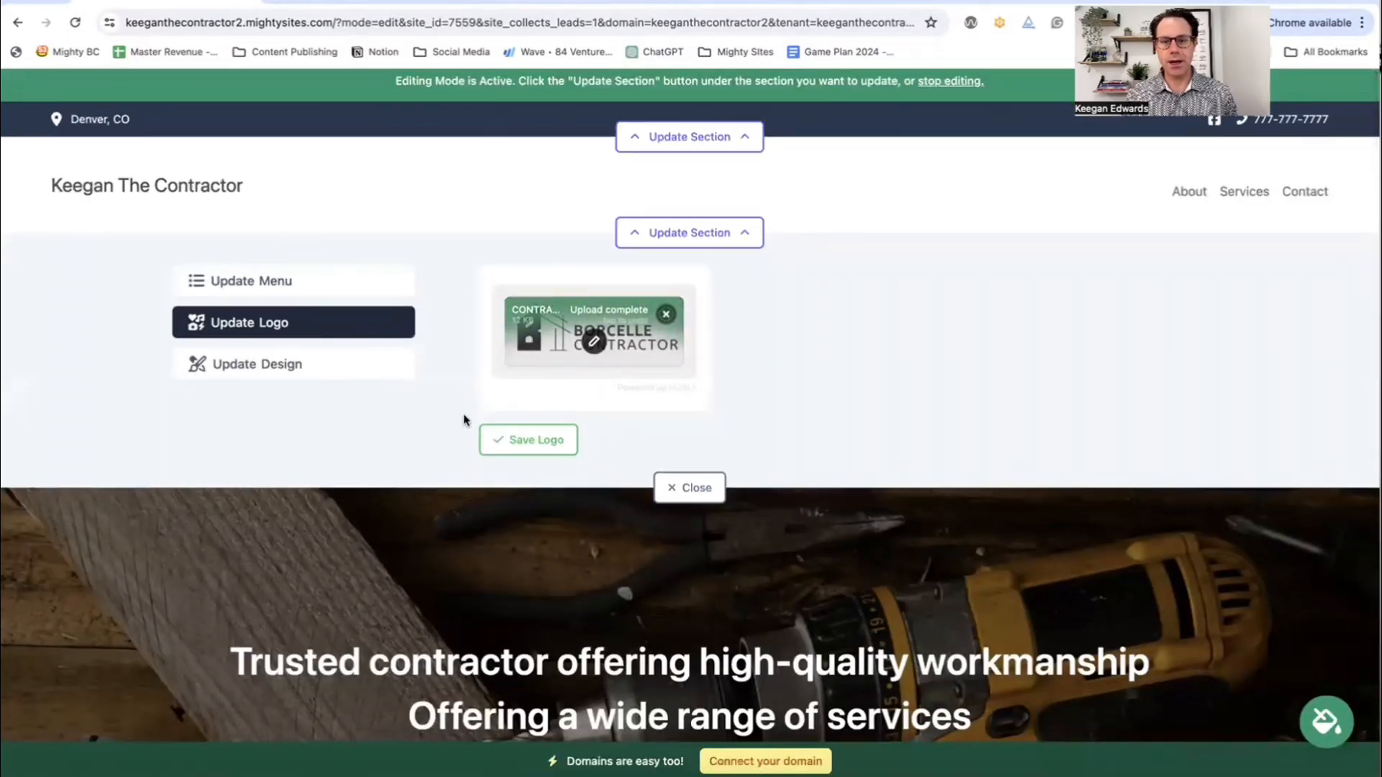
click(510, 446)
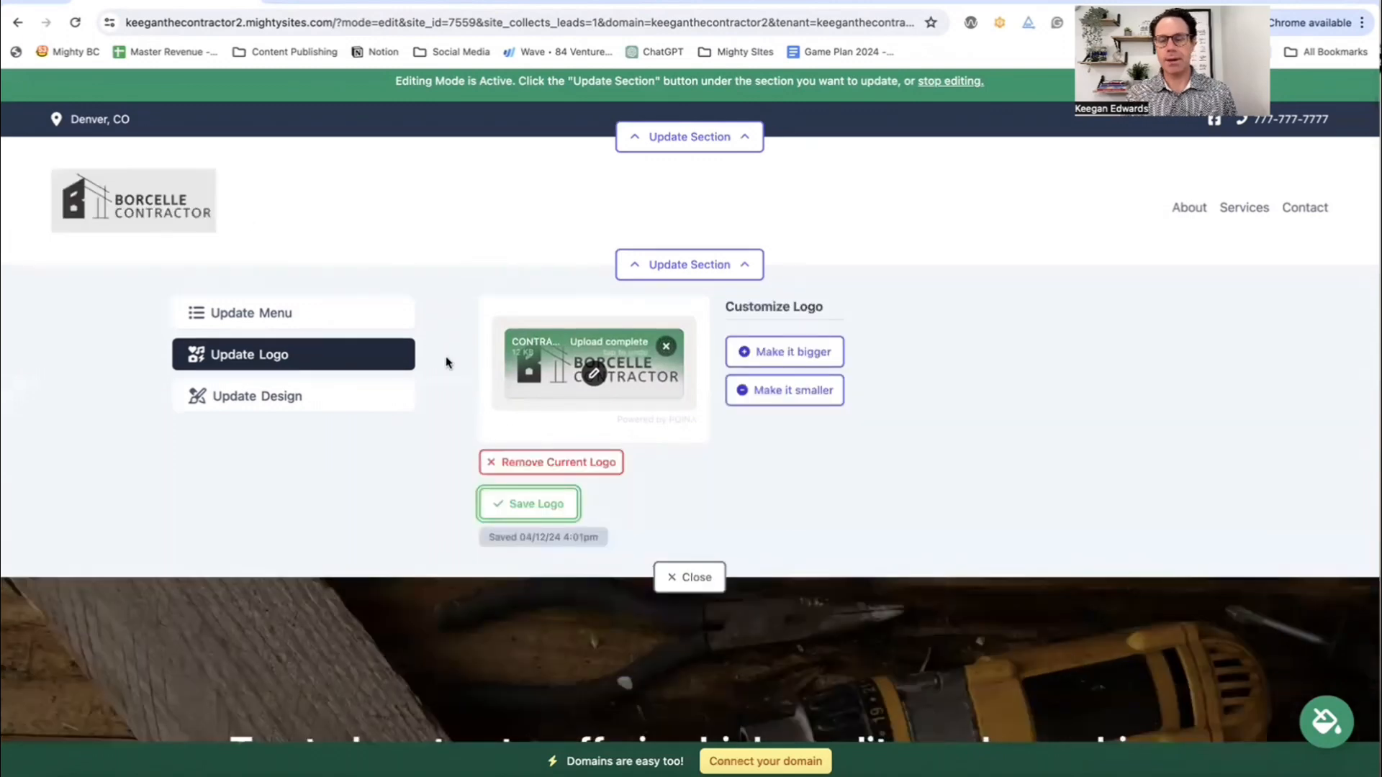
Try the header layout with the logo centered above the menu, switch back to the logo-beside-menu layout, and close the section editor.
click(327, 398)
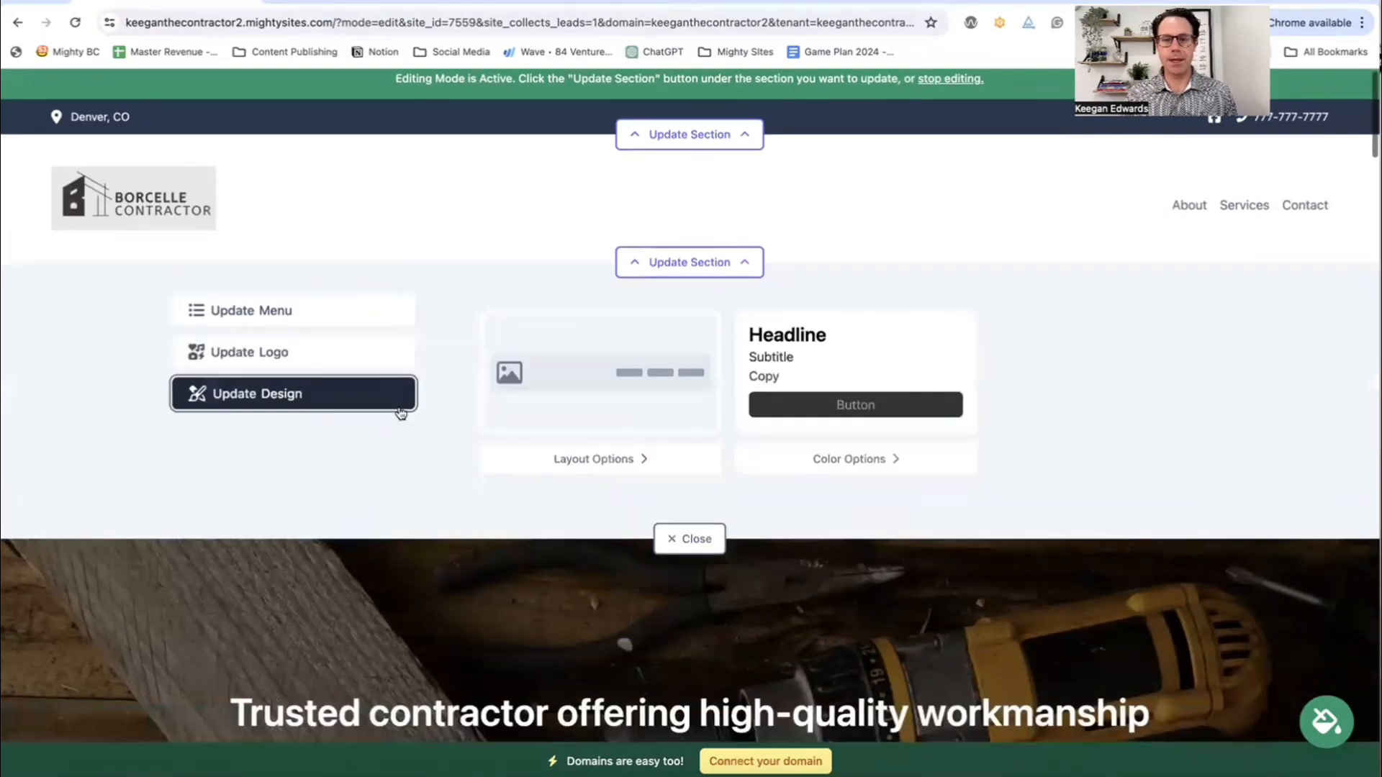
click(632, 456)
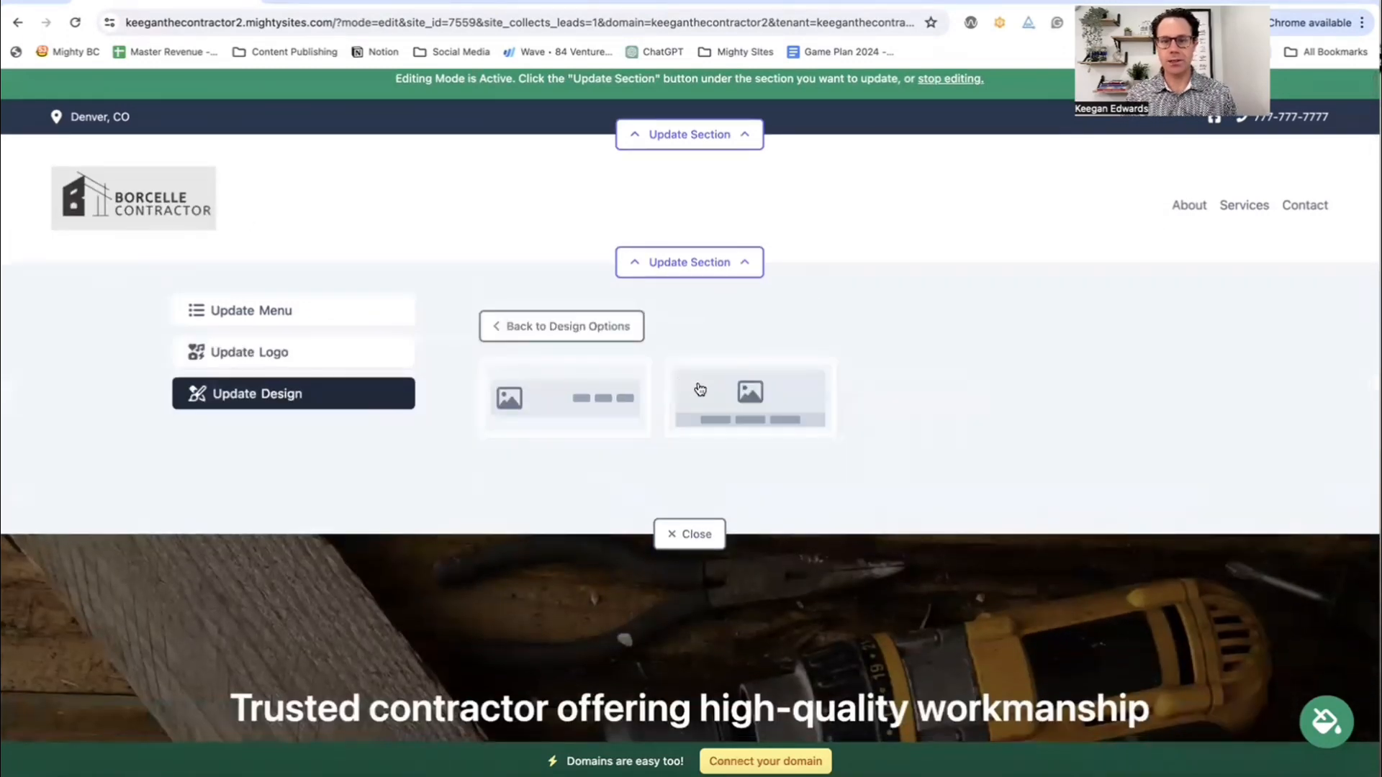
click(700, 389)
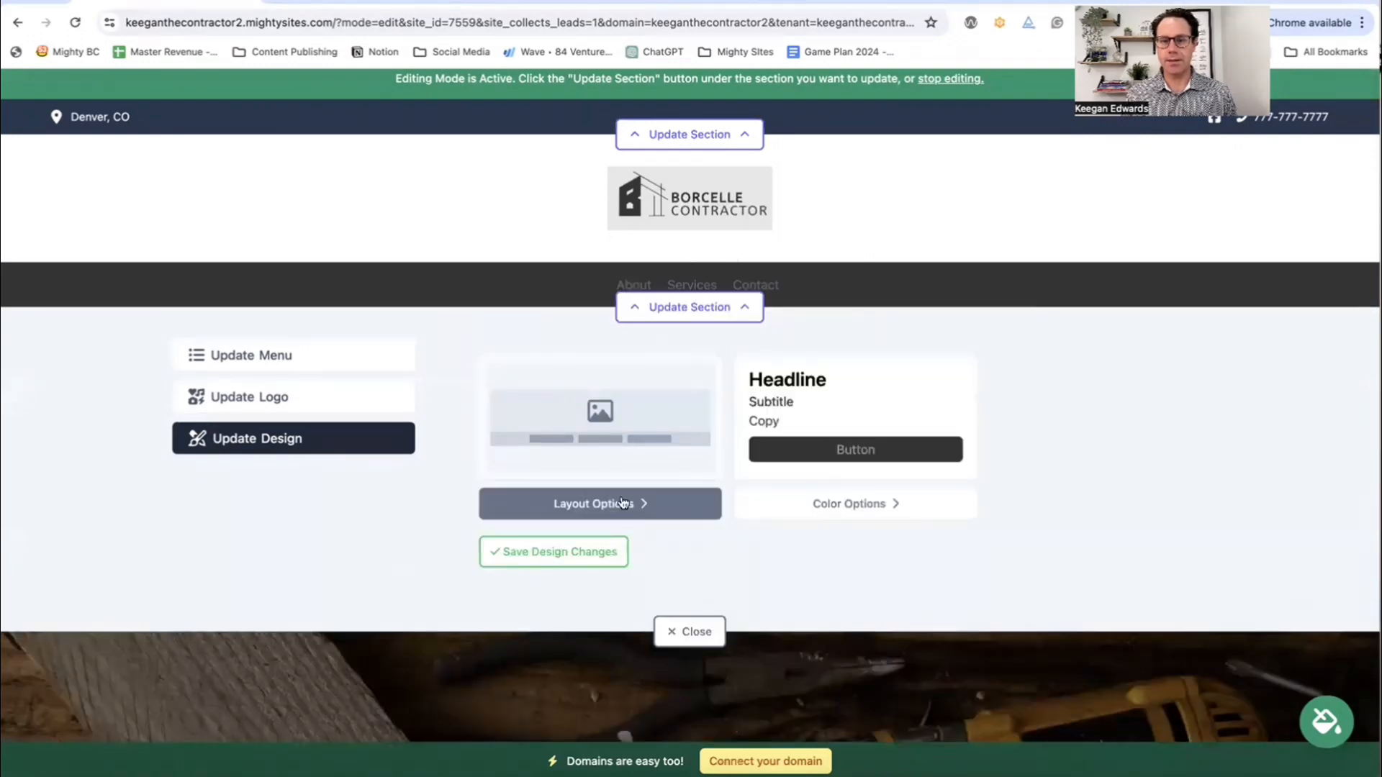
click(624, 503)
click(612, 455)
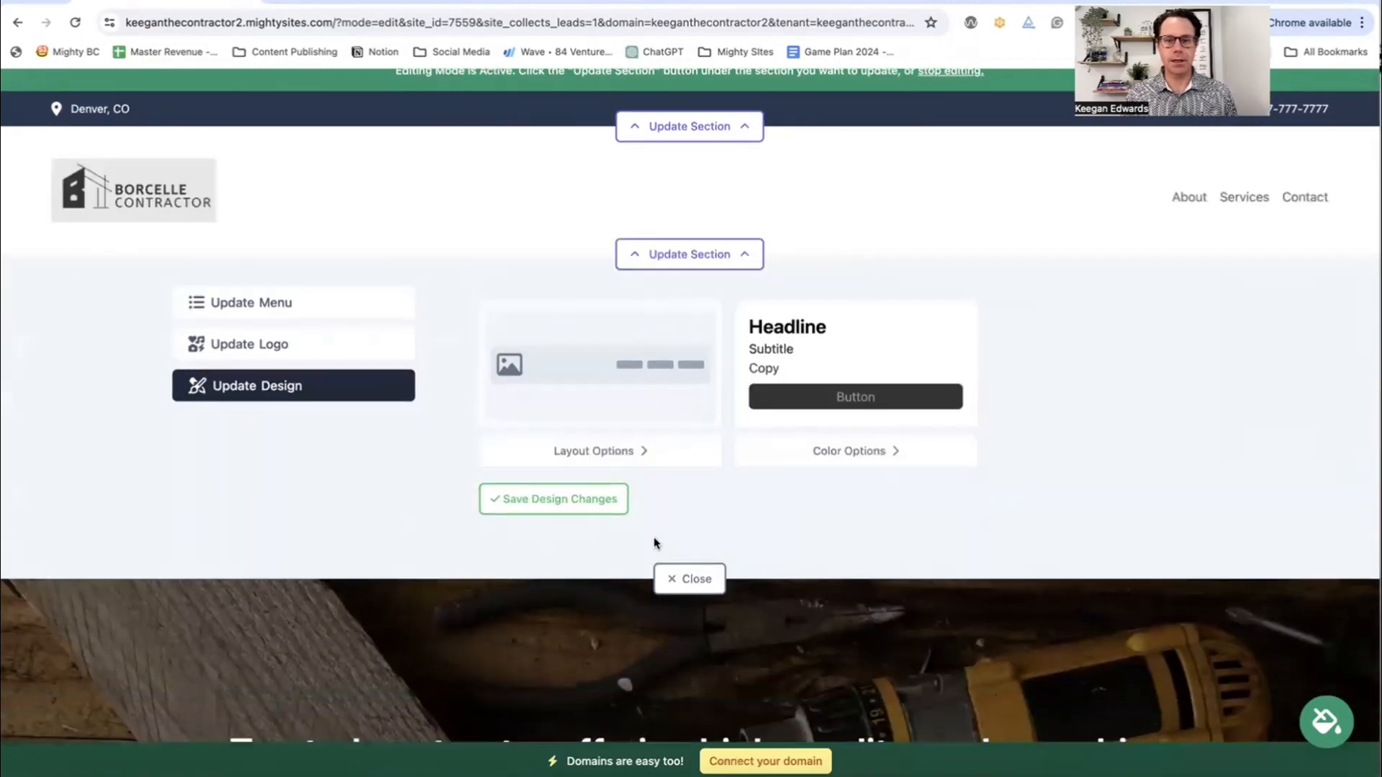
click(690, 579)
scroll(691, 360, up, 1)
Examine the header's menu settings and the website, section, action and PDF link choices for a new menu item, then close them unsaved.
click(689, 273)
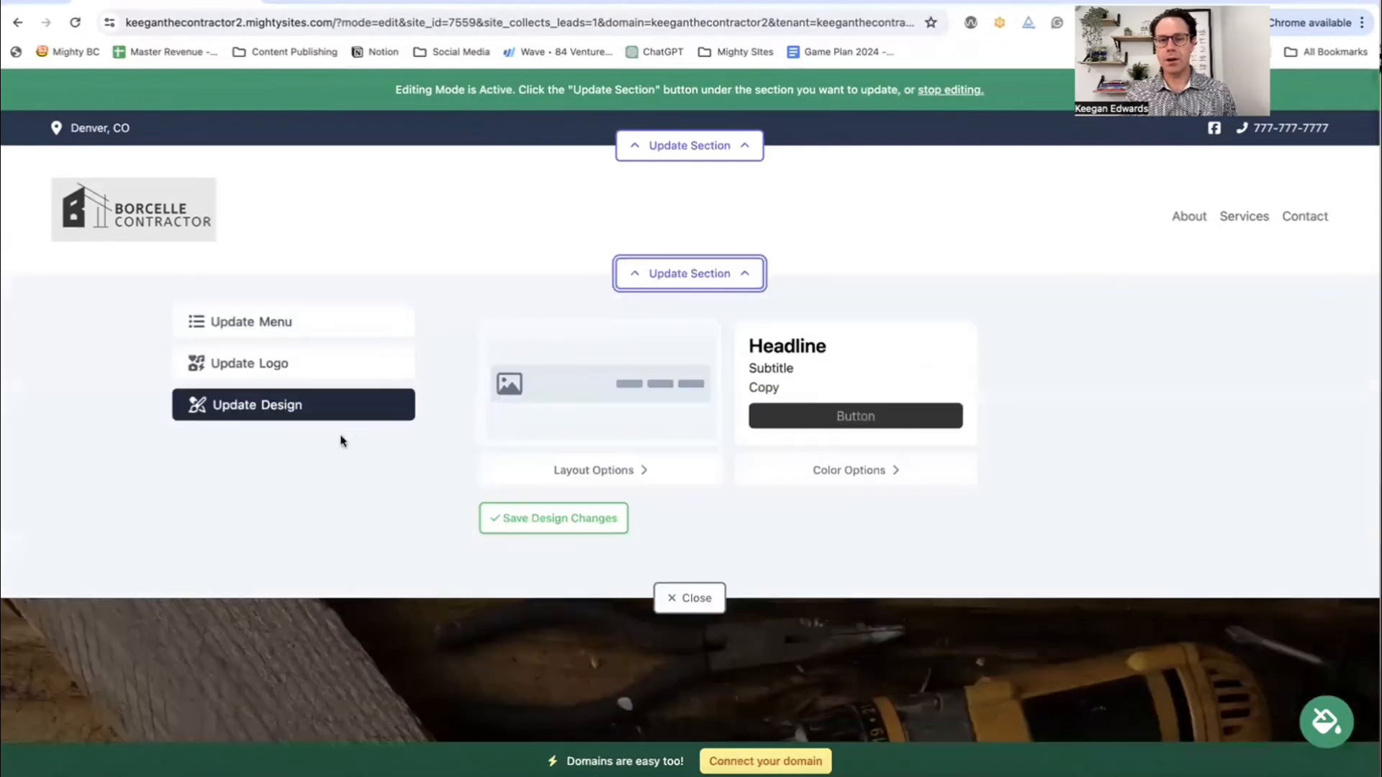
scroll(341, 441, down, 1)
click(308, 300)
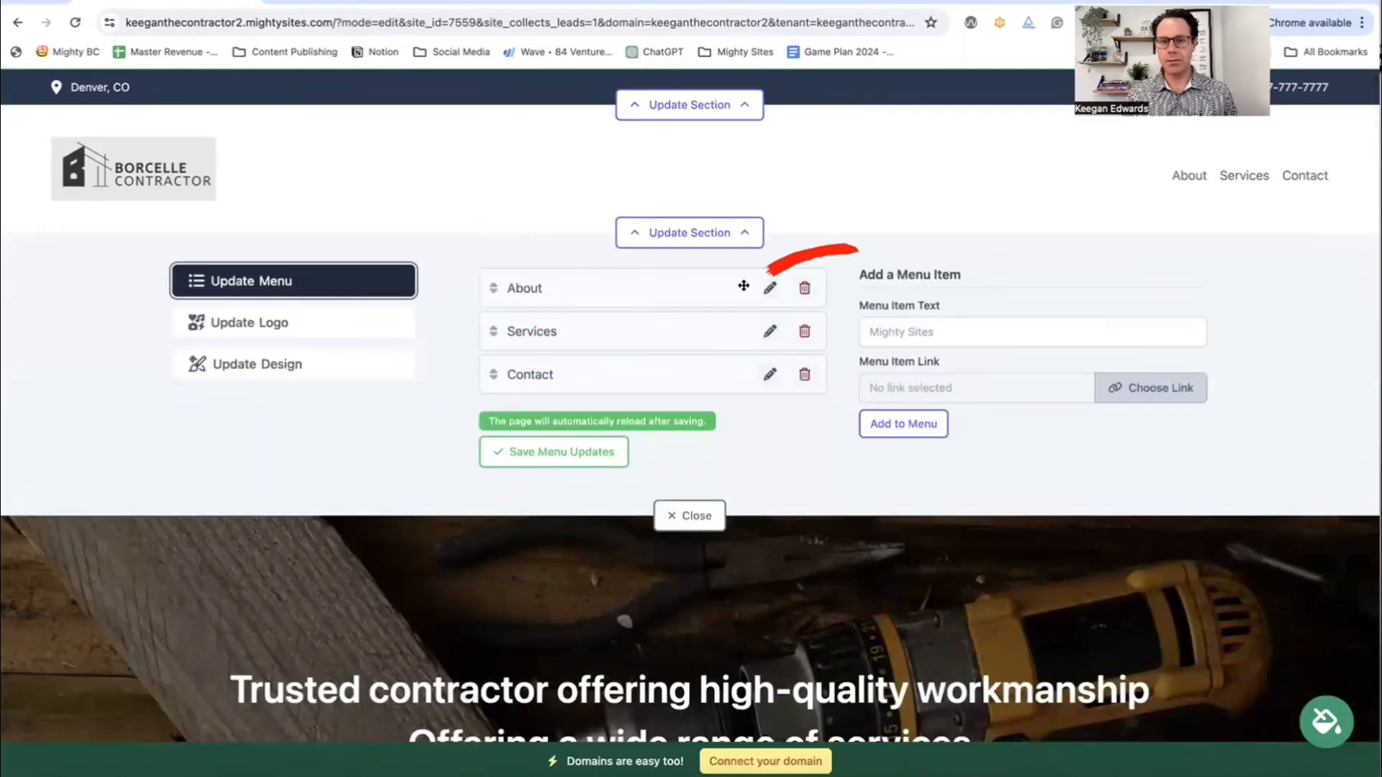
click(931, 333)
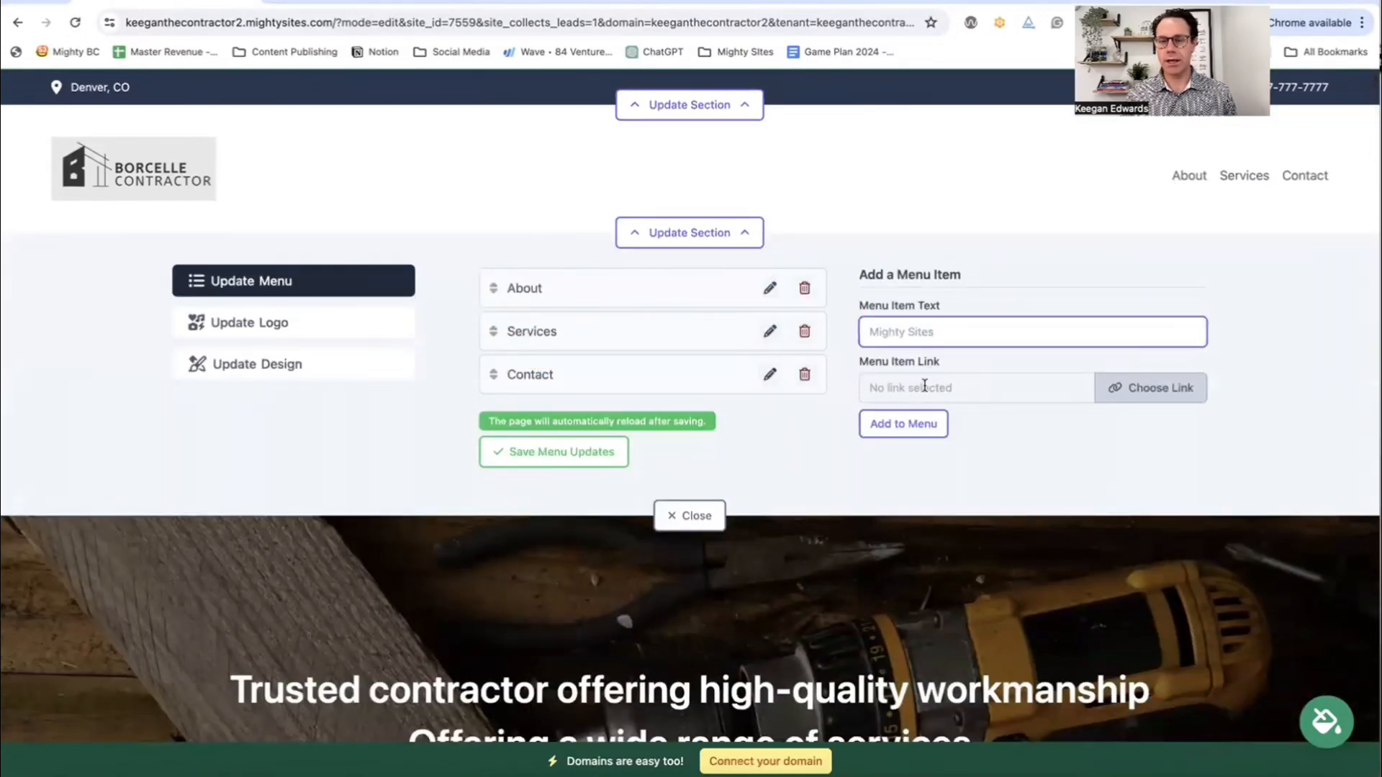
click(1160, 388)
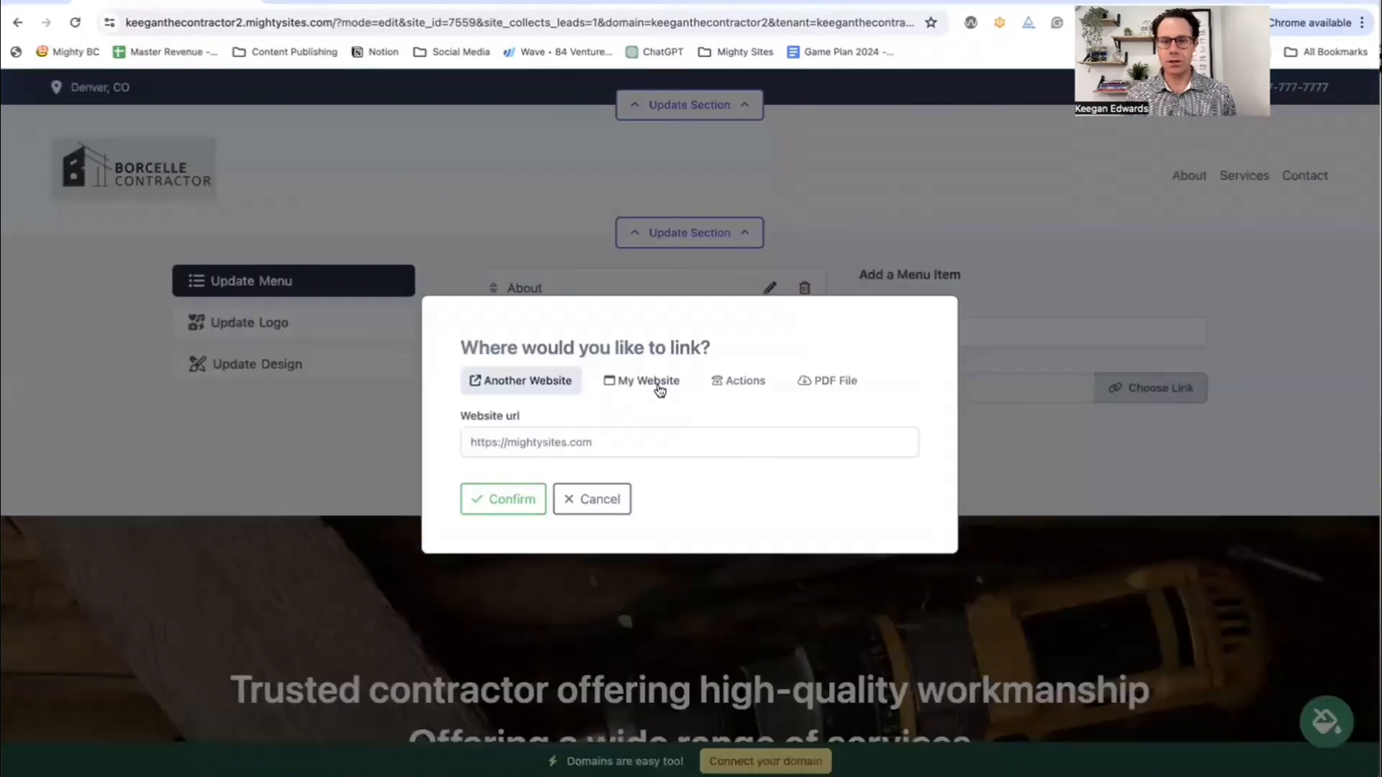
click(659, 389)
click(740, 447)
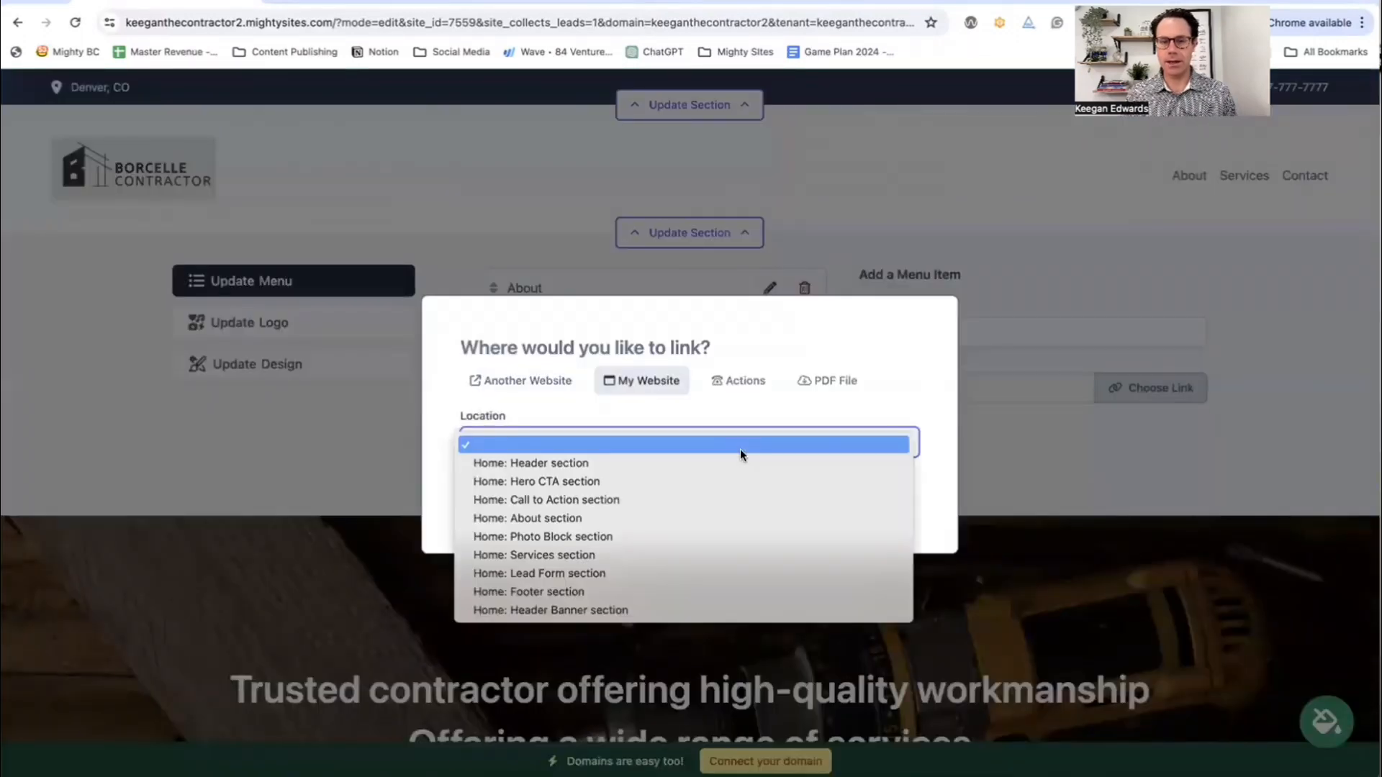
click(744, 381)
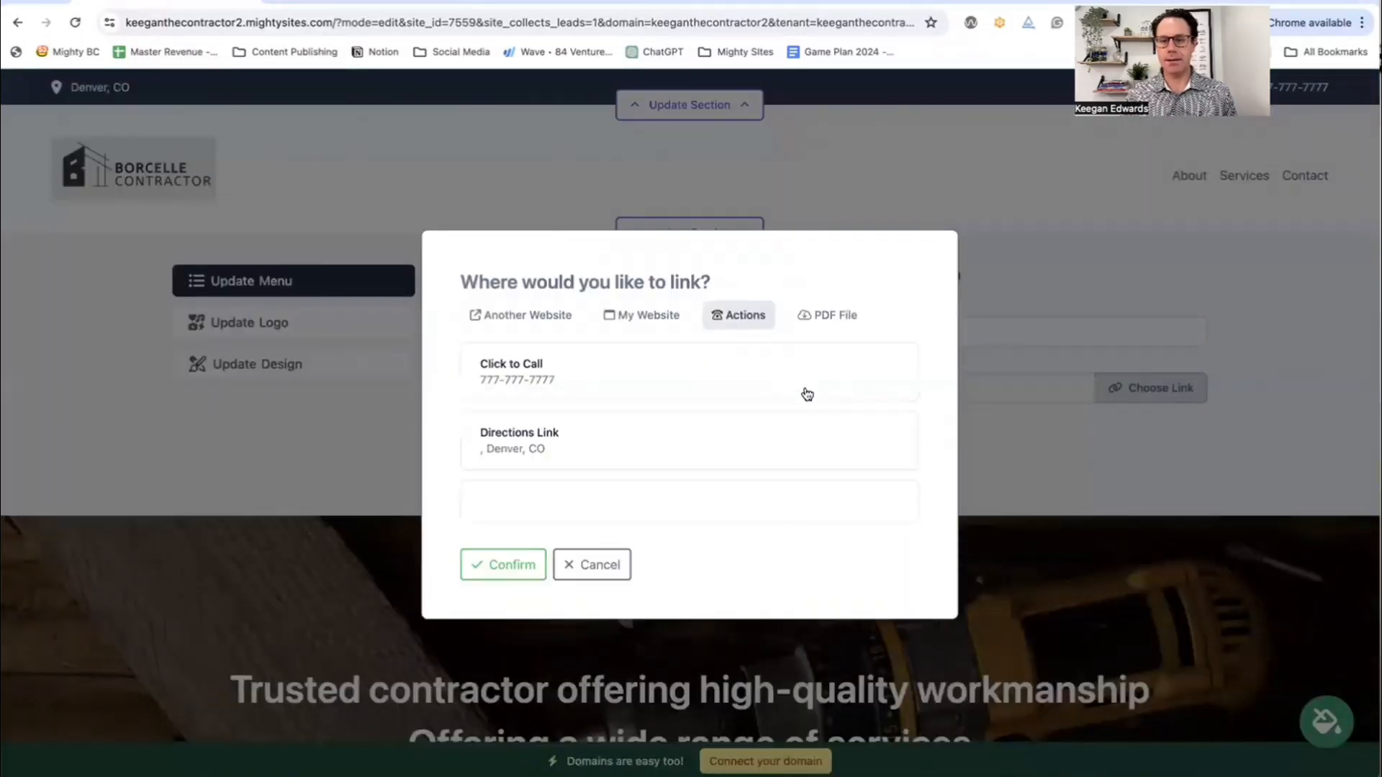
click(821, 321)
click(571, 497)
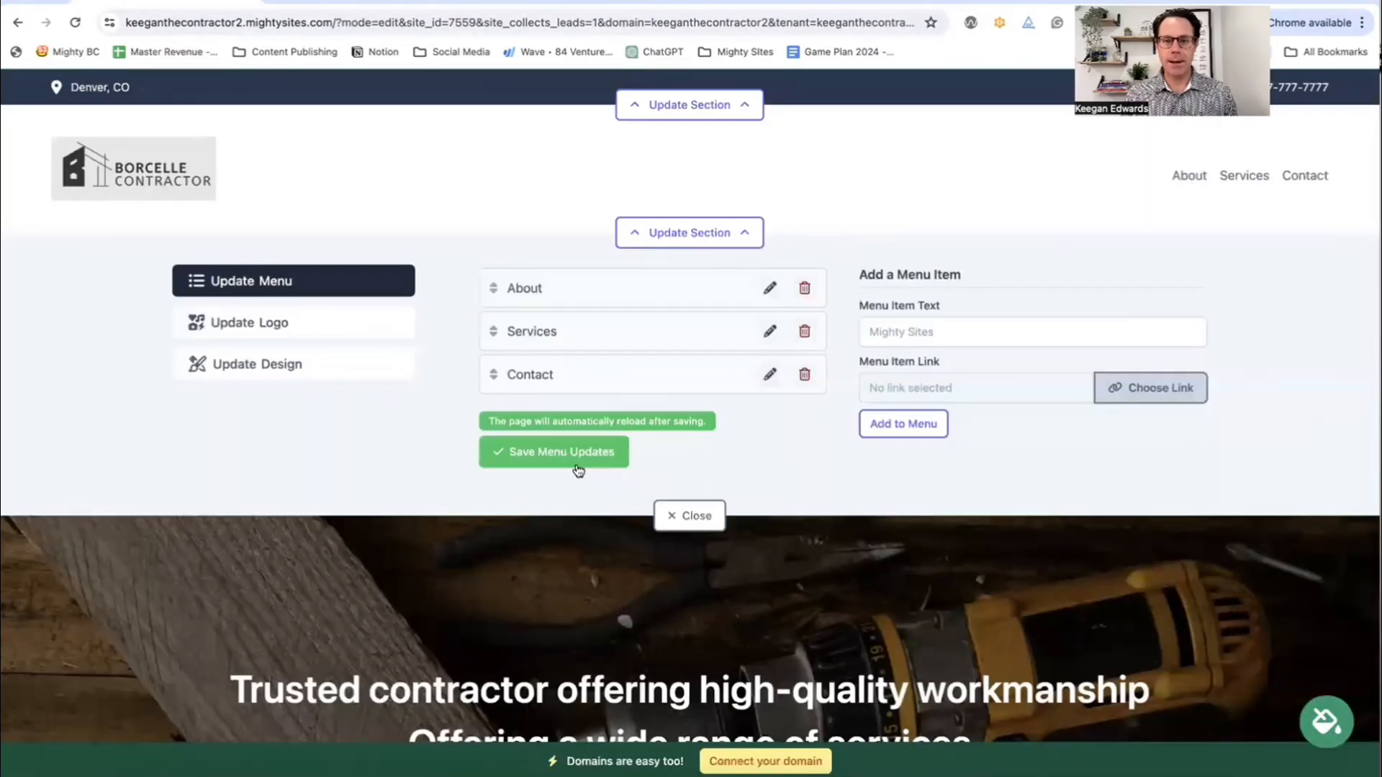
click(694, 514)
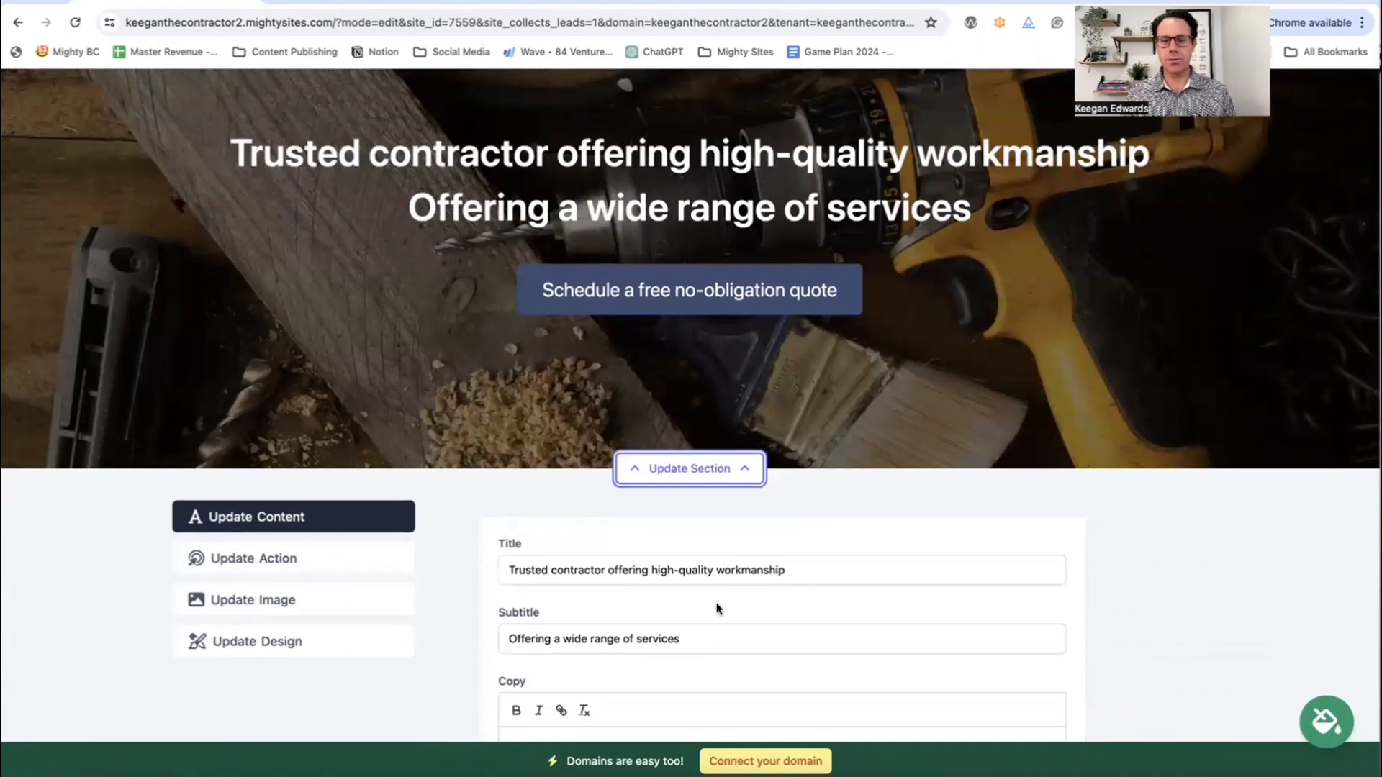
Change the hero section's title to "Trusted Area Contractor" and its subtitle to "15 Years Experience", and save the content.
triple_click(716, 556)
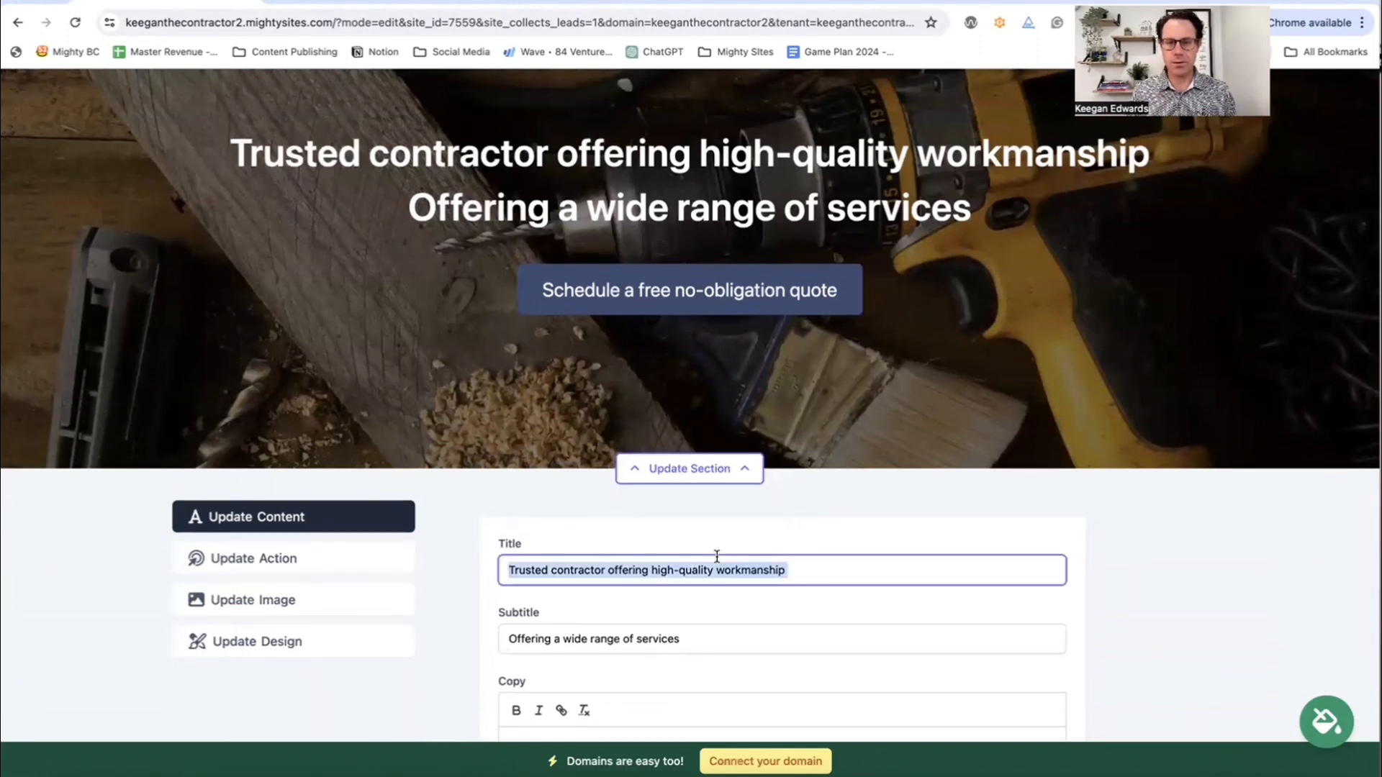
text(Trust)
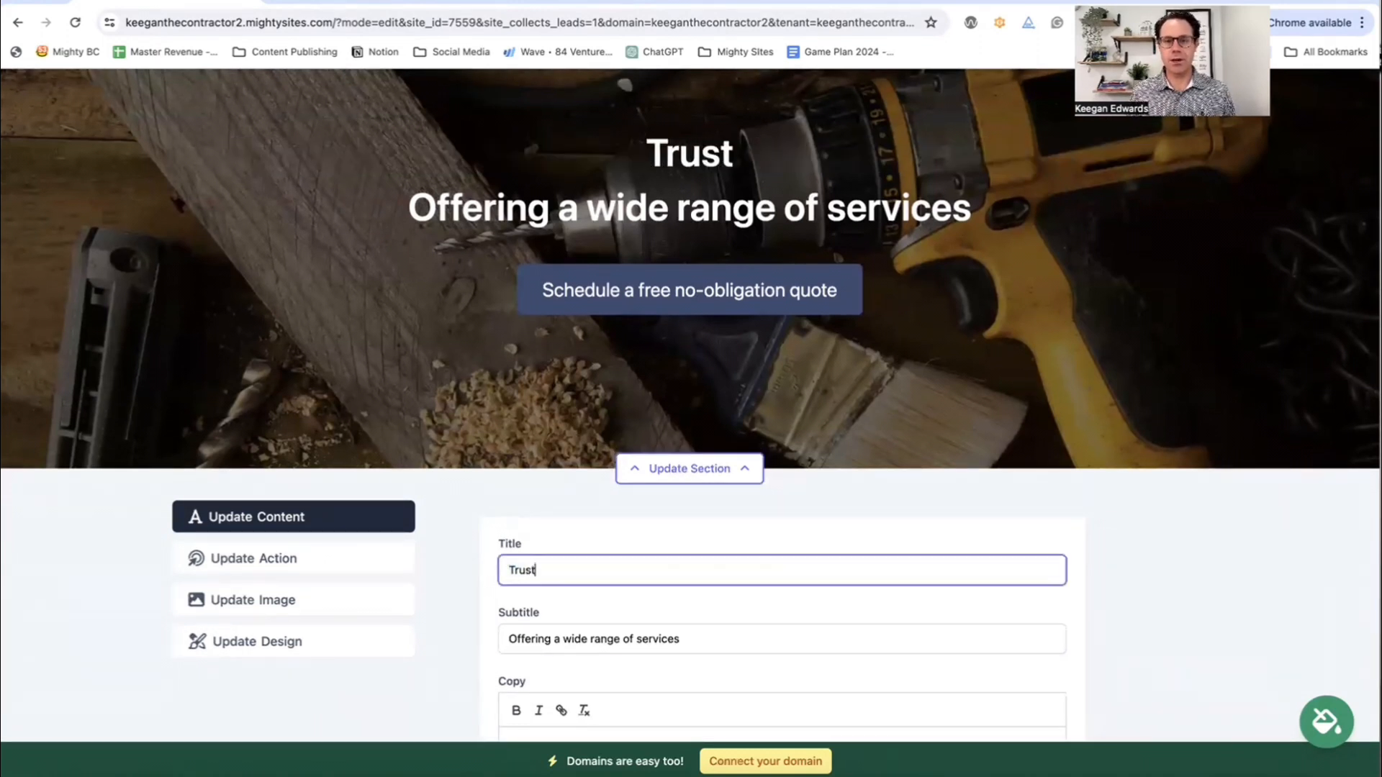
text(ed Area Contractor)
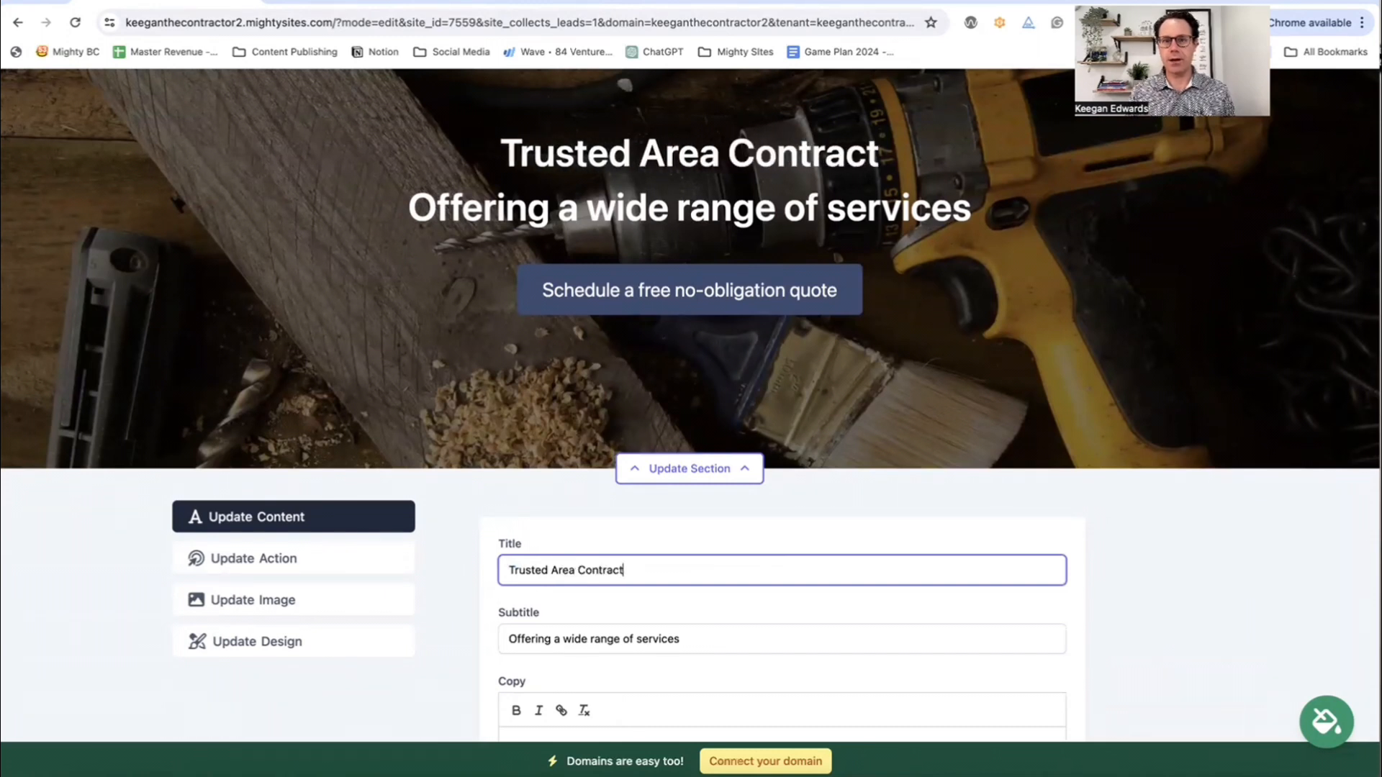
click(683, 639)
triple_click(683, 640)
text(15)
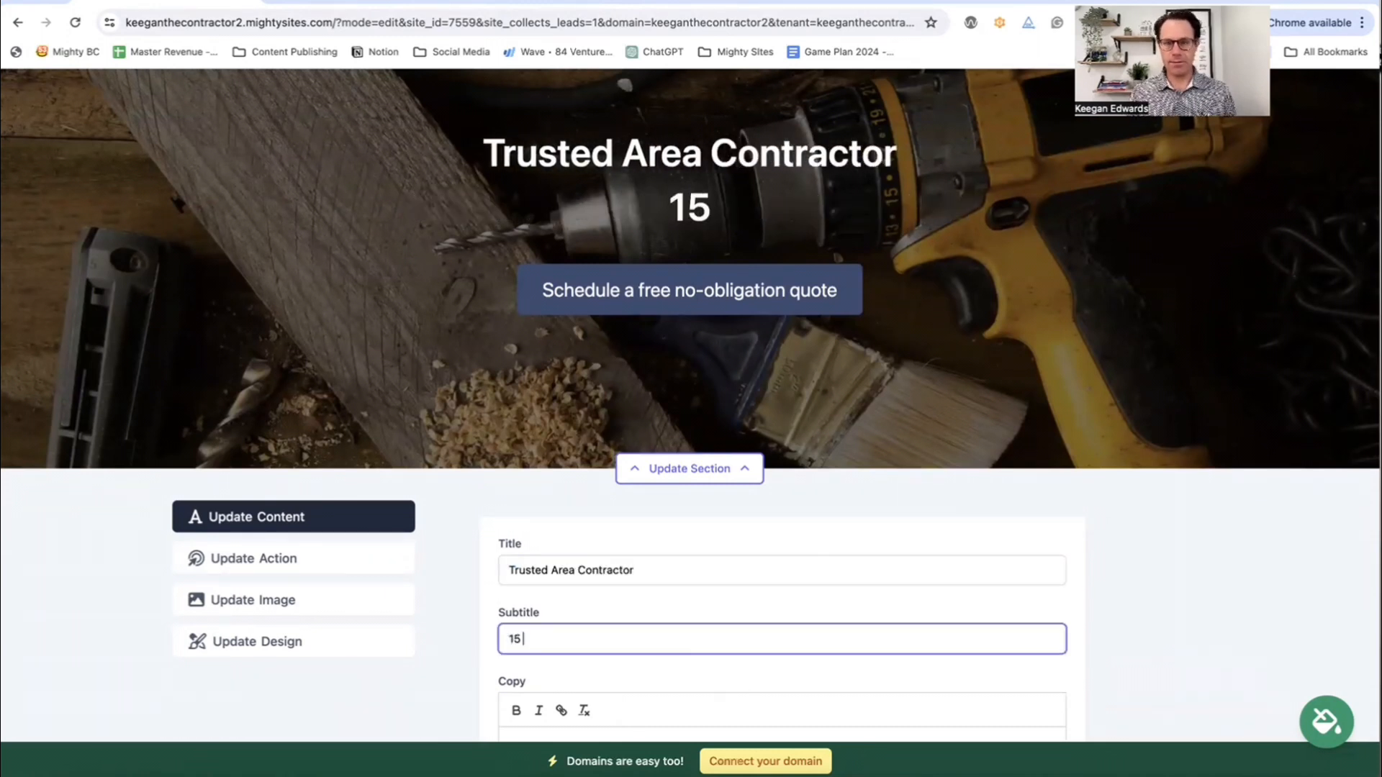
text( Years Experience)
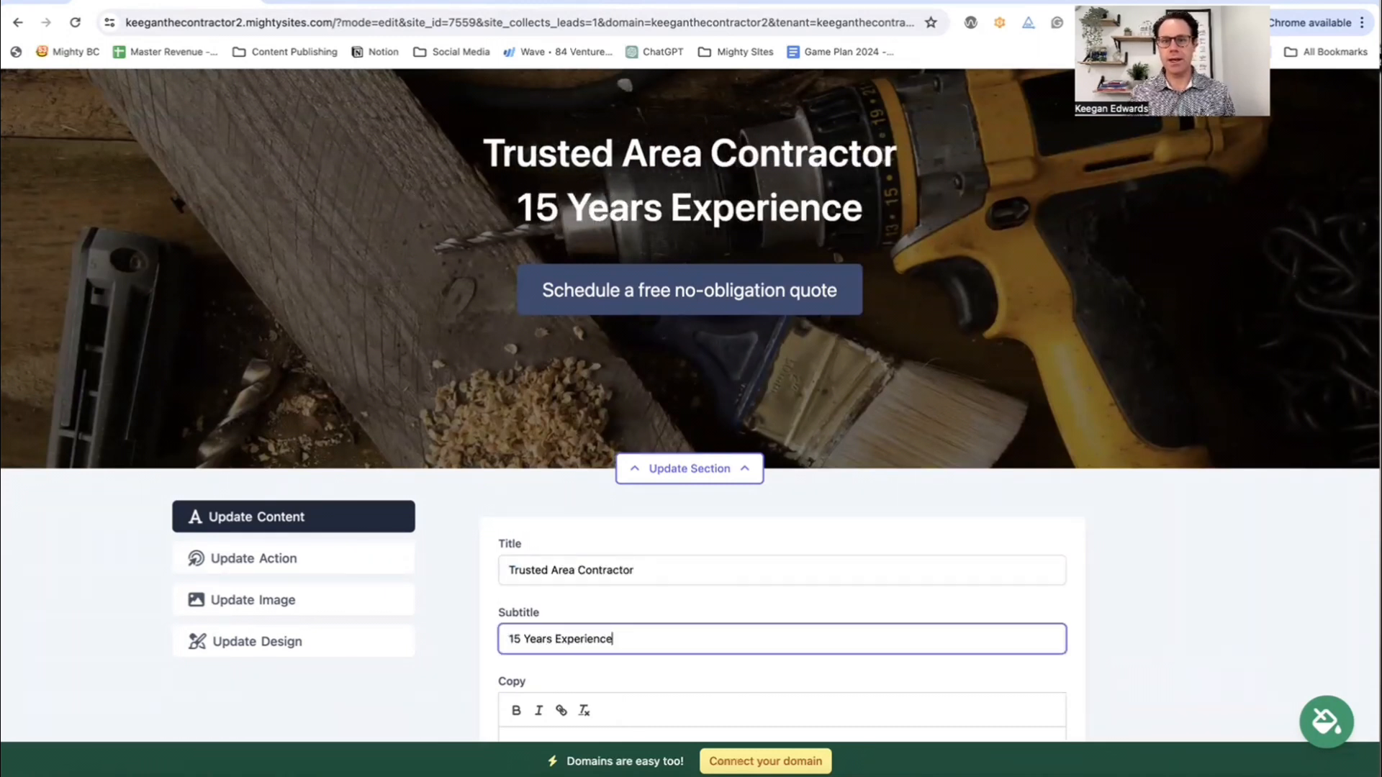
scroll(819, 712, down, 3)
click(802, 634)
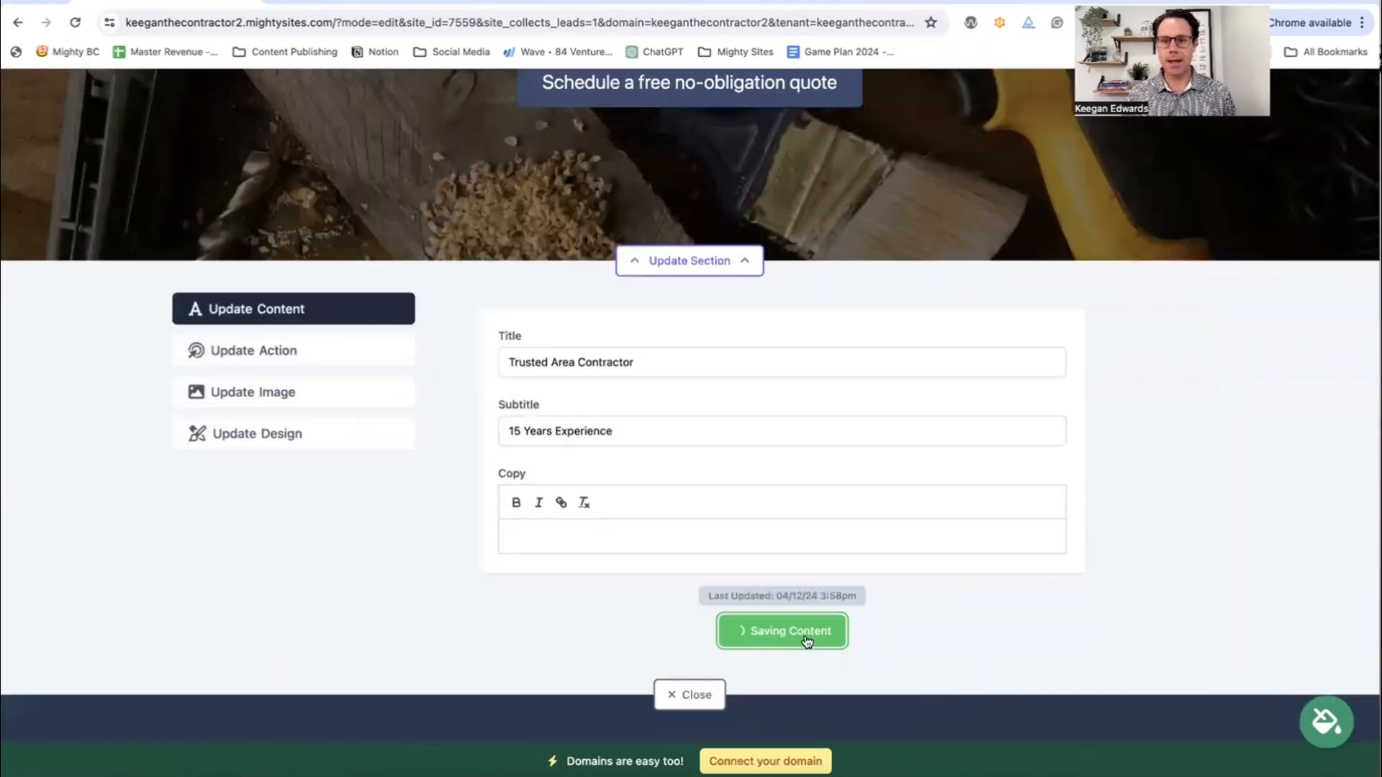
Open the hero section's action settings, follow its quote button to see where it leads, and return to the settings.
scroll(795, 636, up, 2)
click(358, 603)
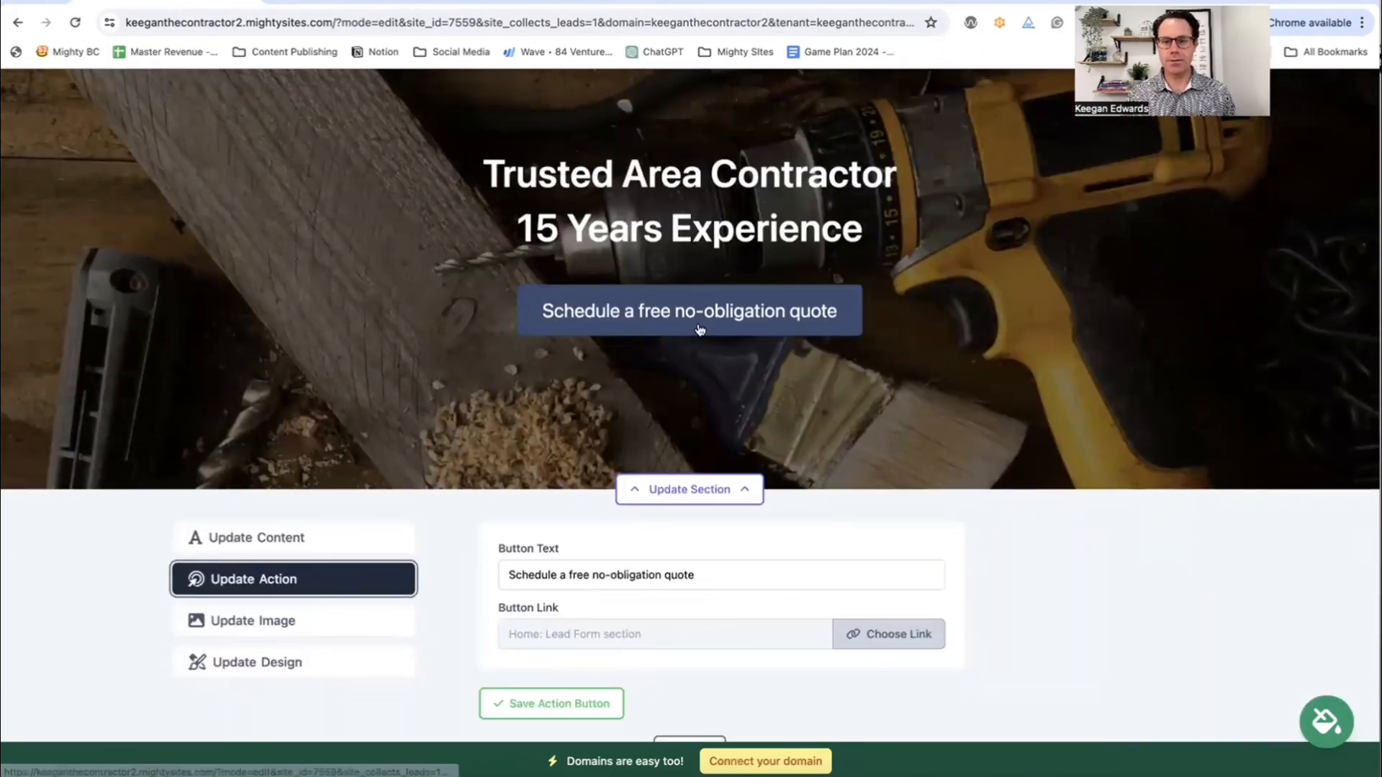
click(685, 332)
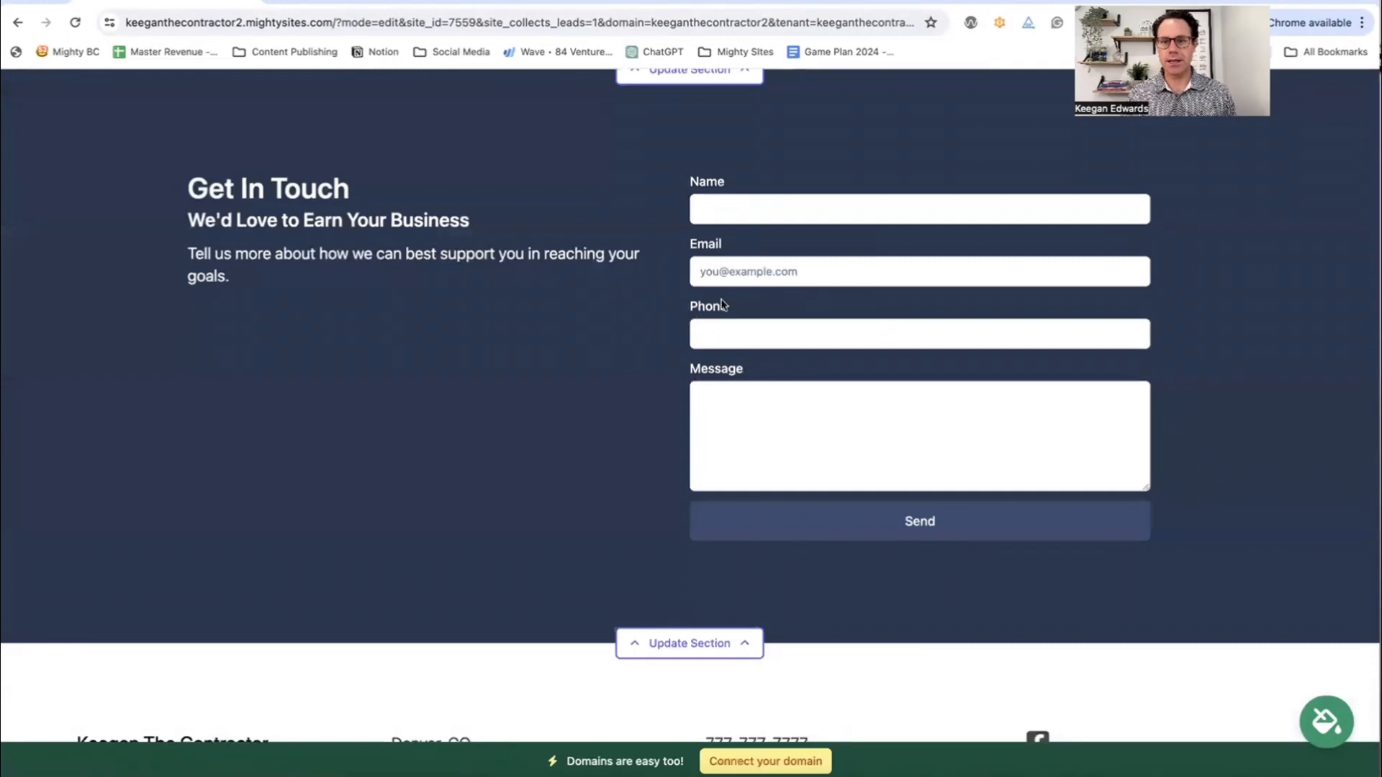
scroll(776, 461, up, 20)
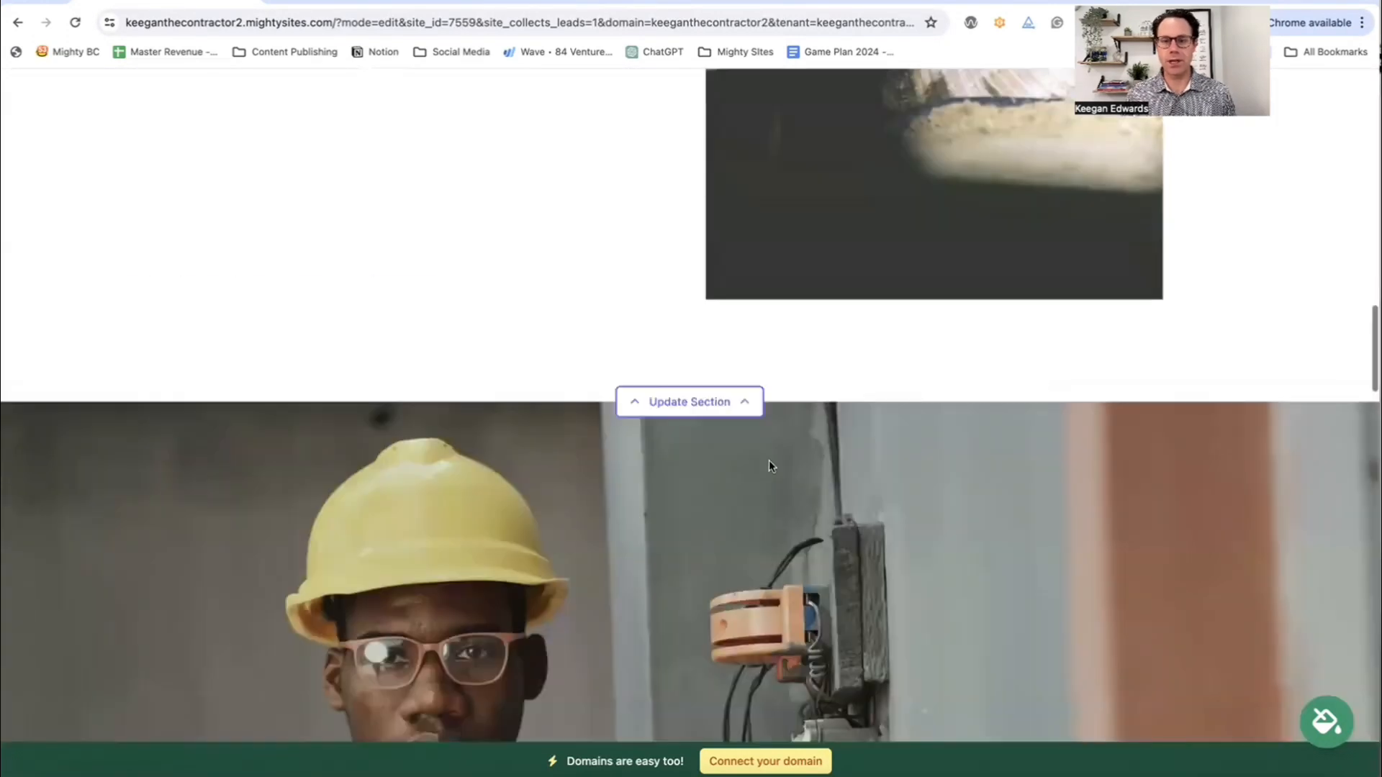
scroll(768, 460, down, 7)
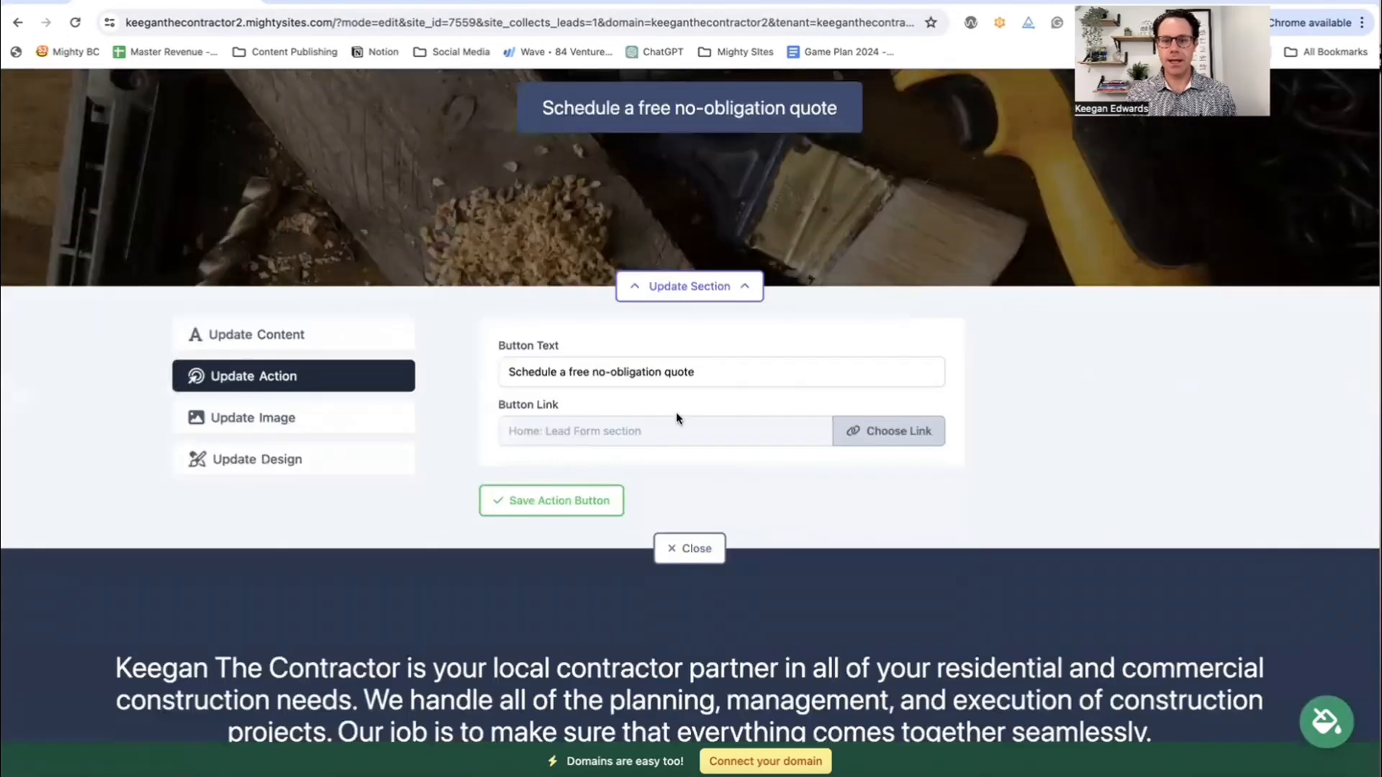
Look at the hero button's link choices and cancel them, set the button text to "Get a Quote!", and save the action button.
click(892, 437)
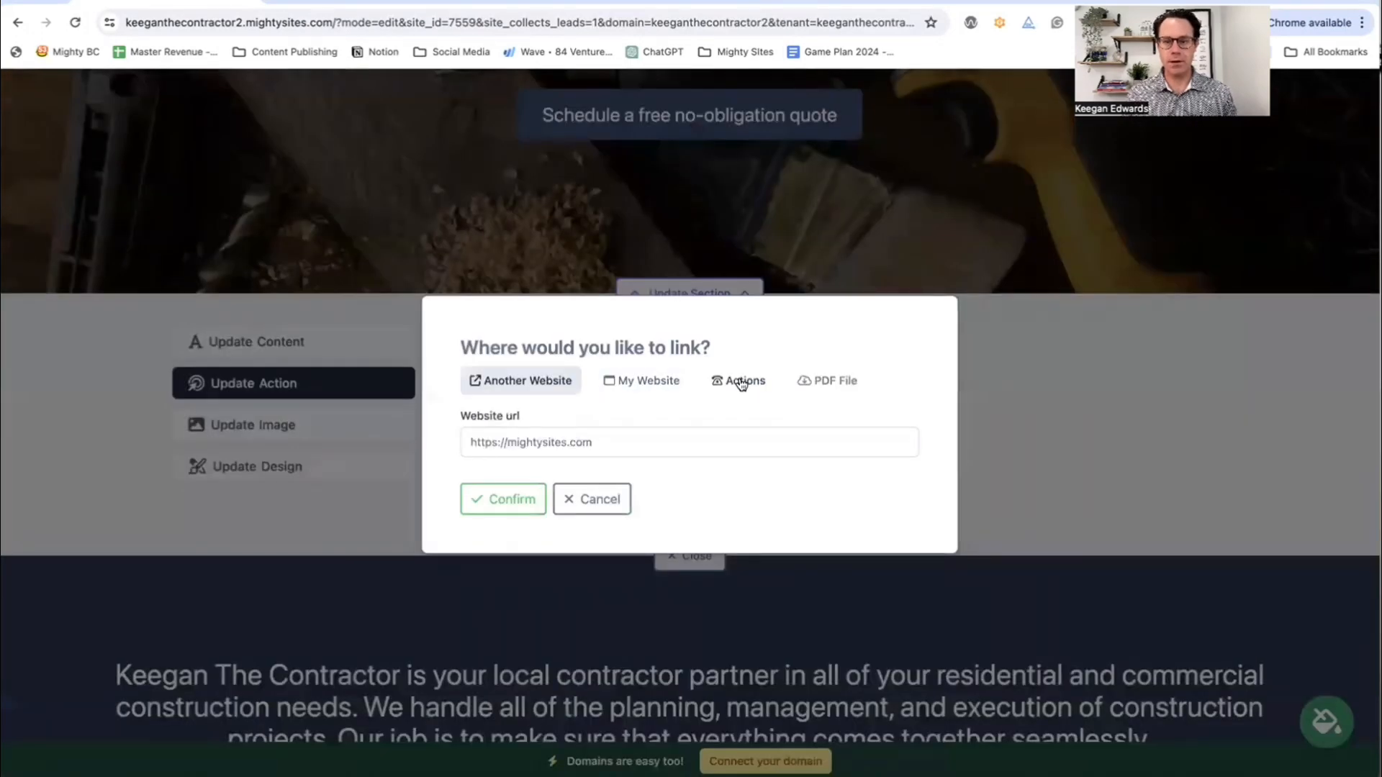
click(559, 502)
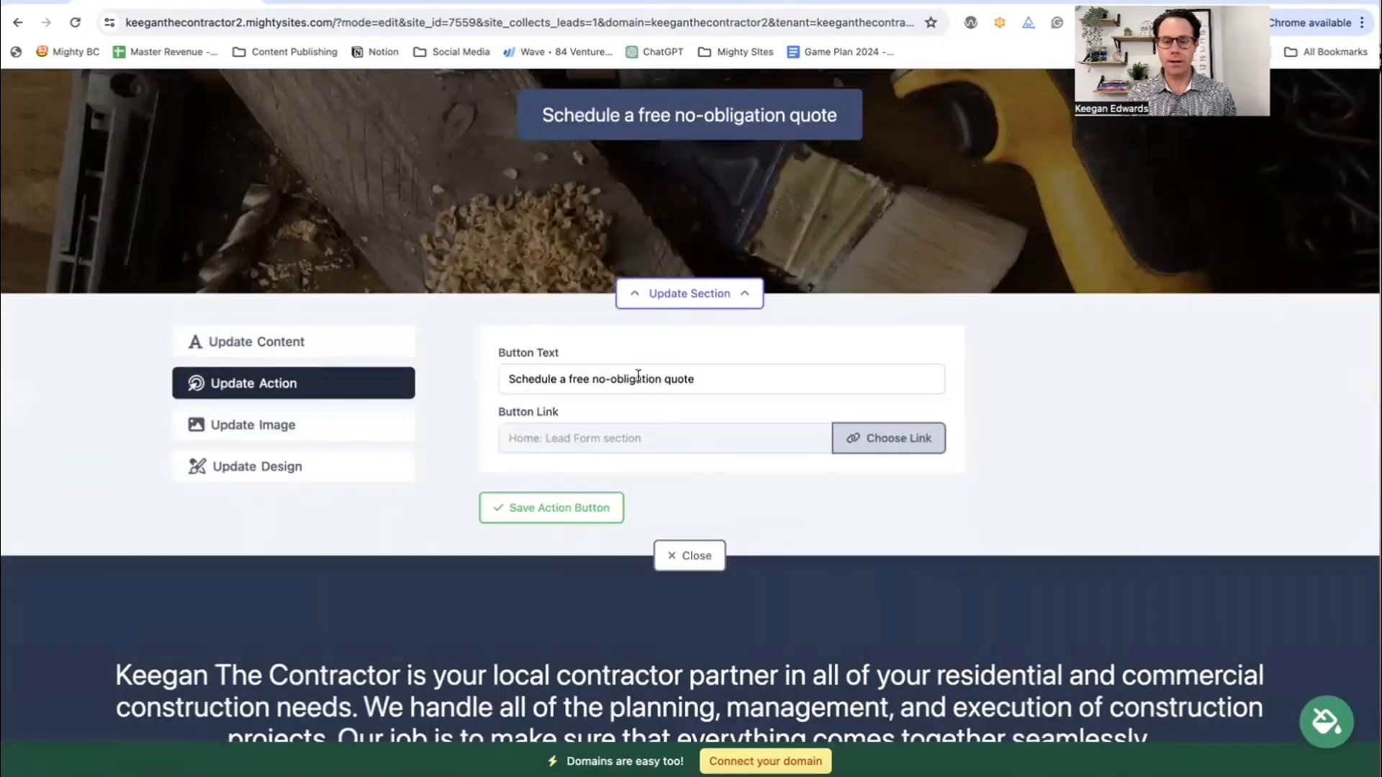
text(Get a Quote!)
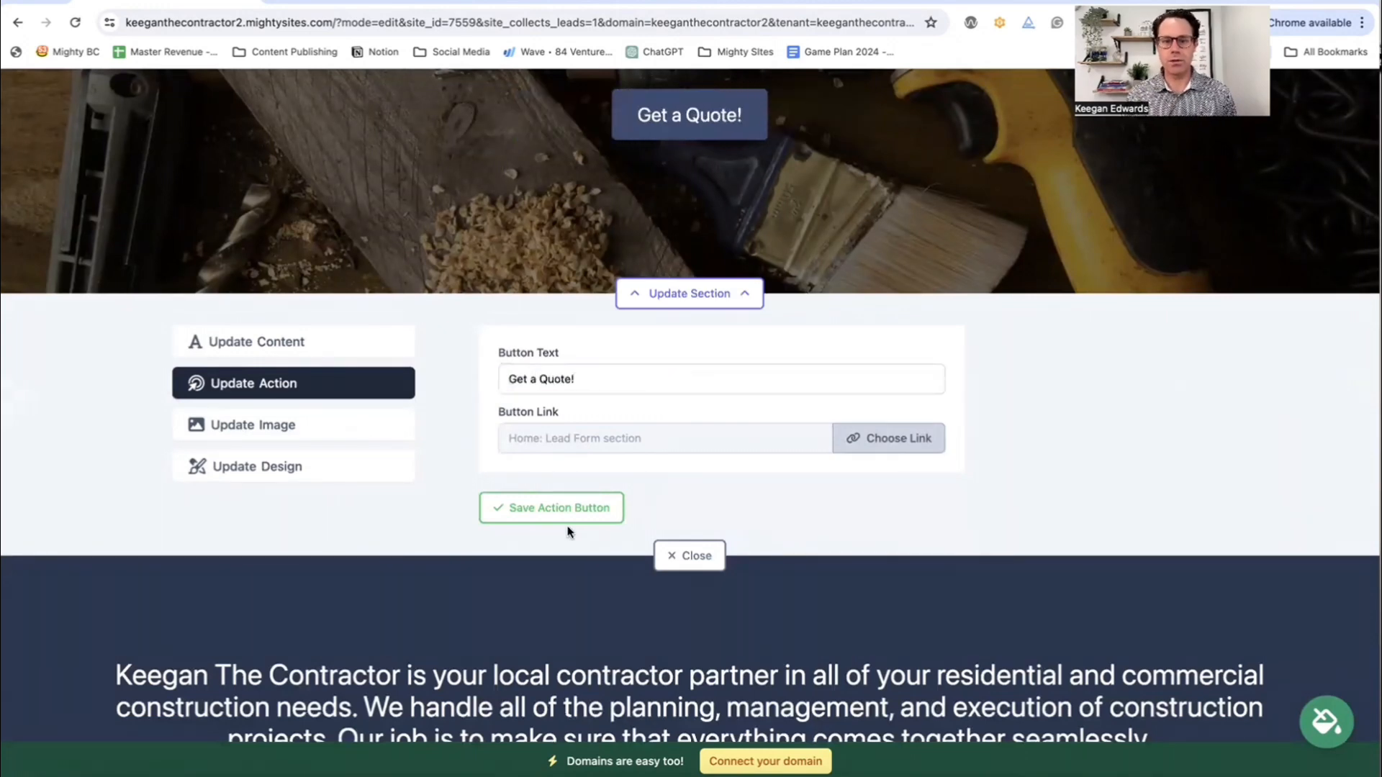
click(567, 517)
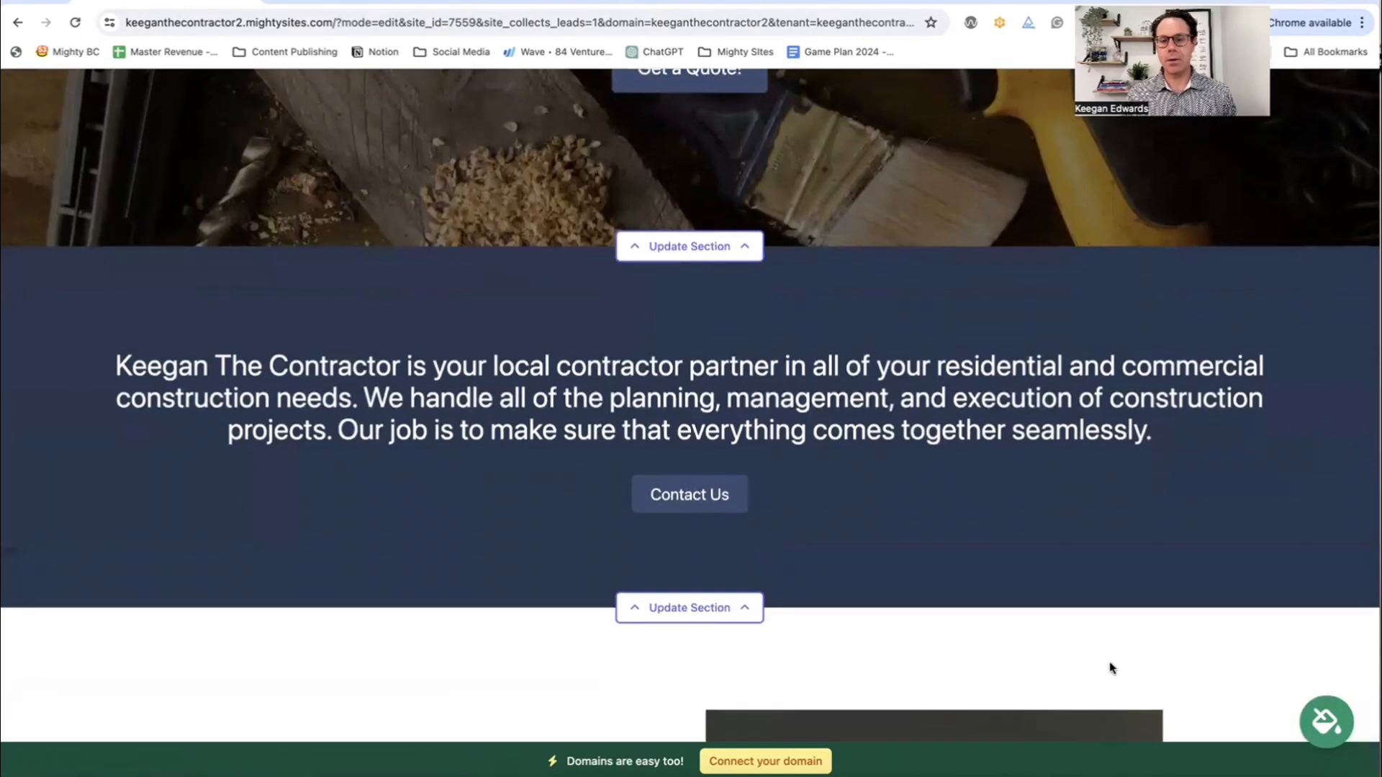
Open the design options of the introduction section below the hero and try the green color scheme with the dark green button.
click(627, 609)
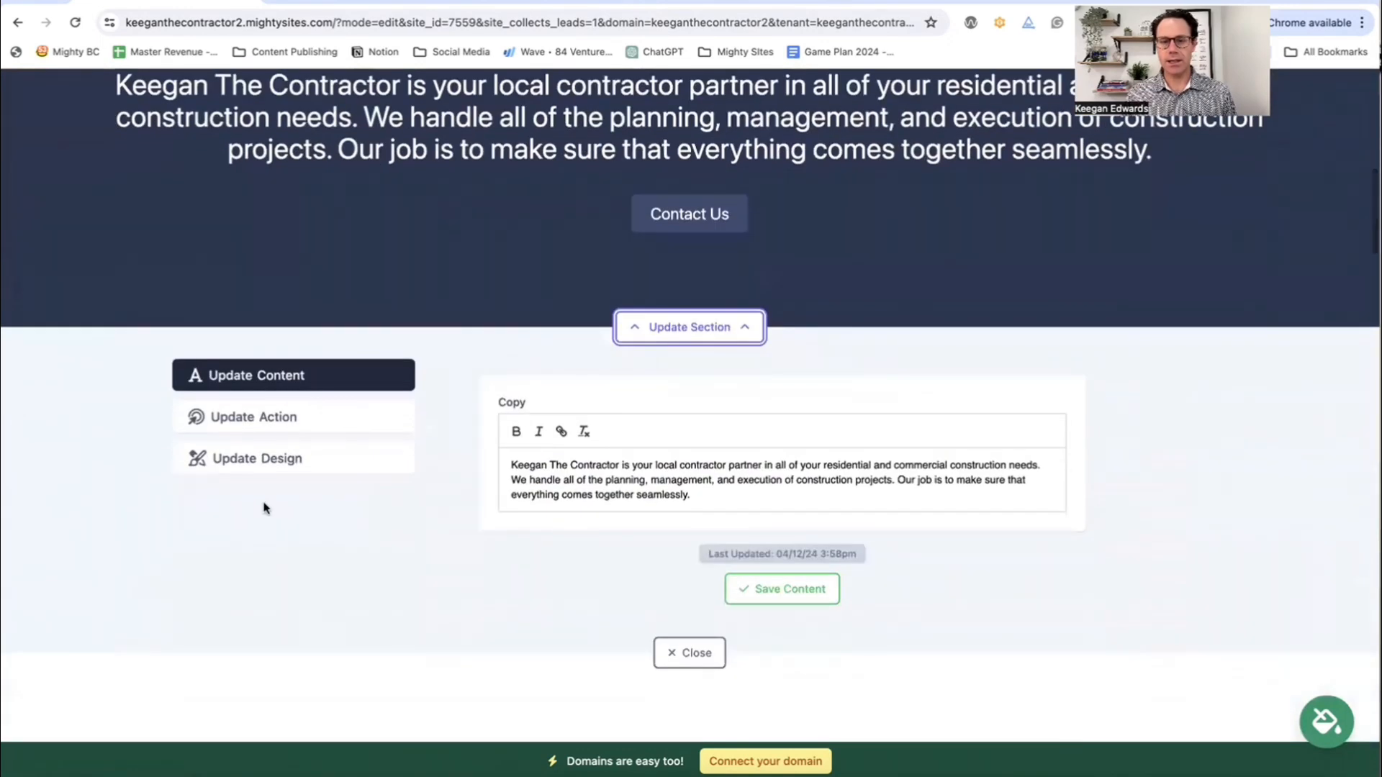
click(324, 461)
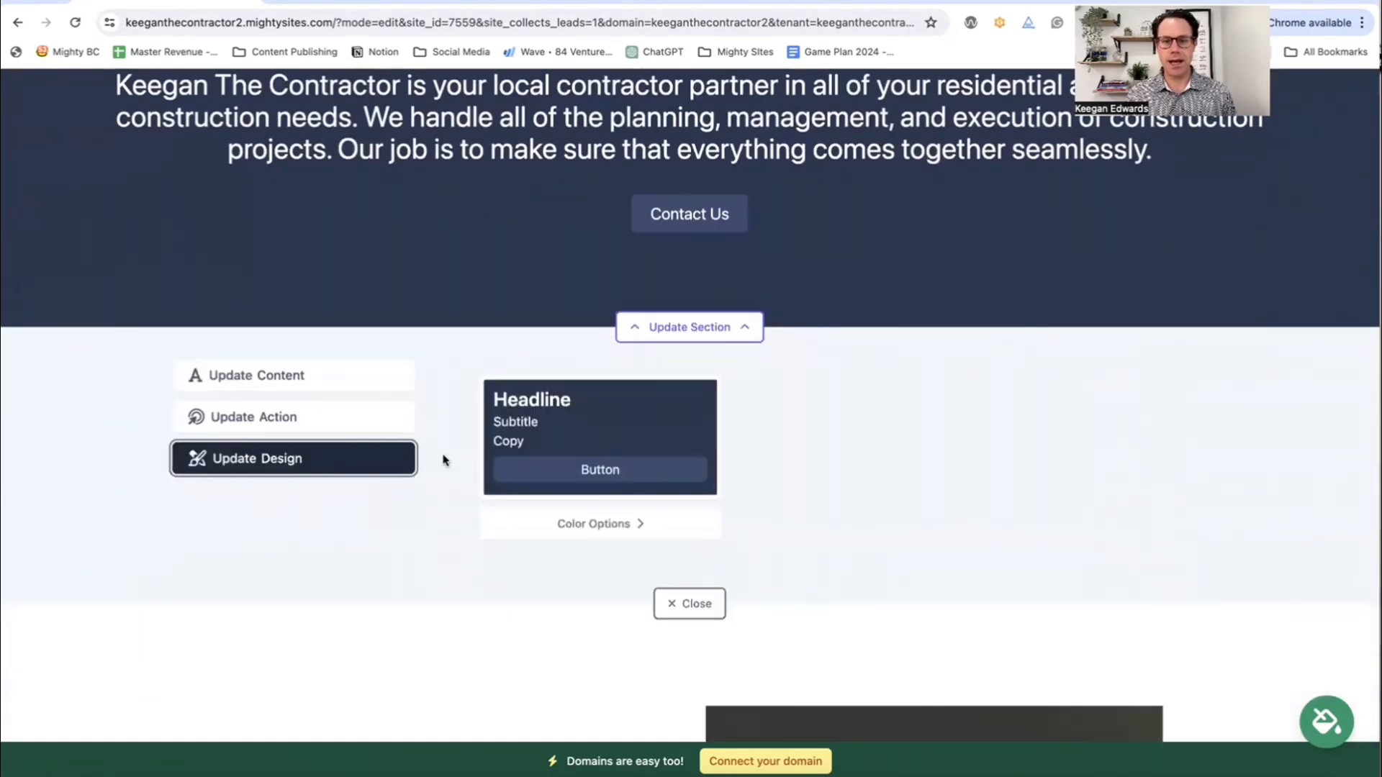
click(567, 523)
scroll(1007, 665, down, 2)
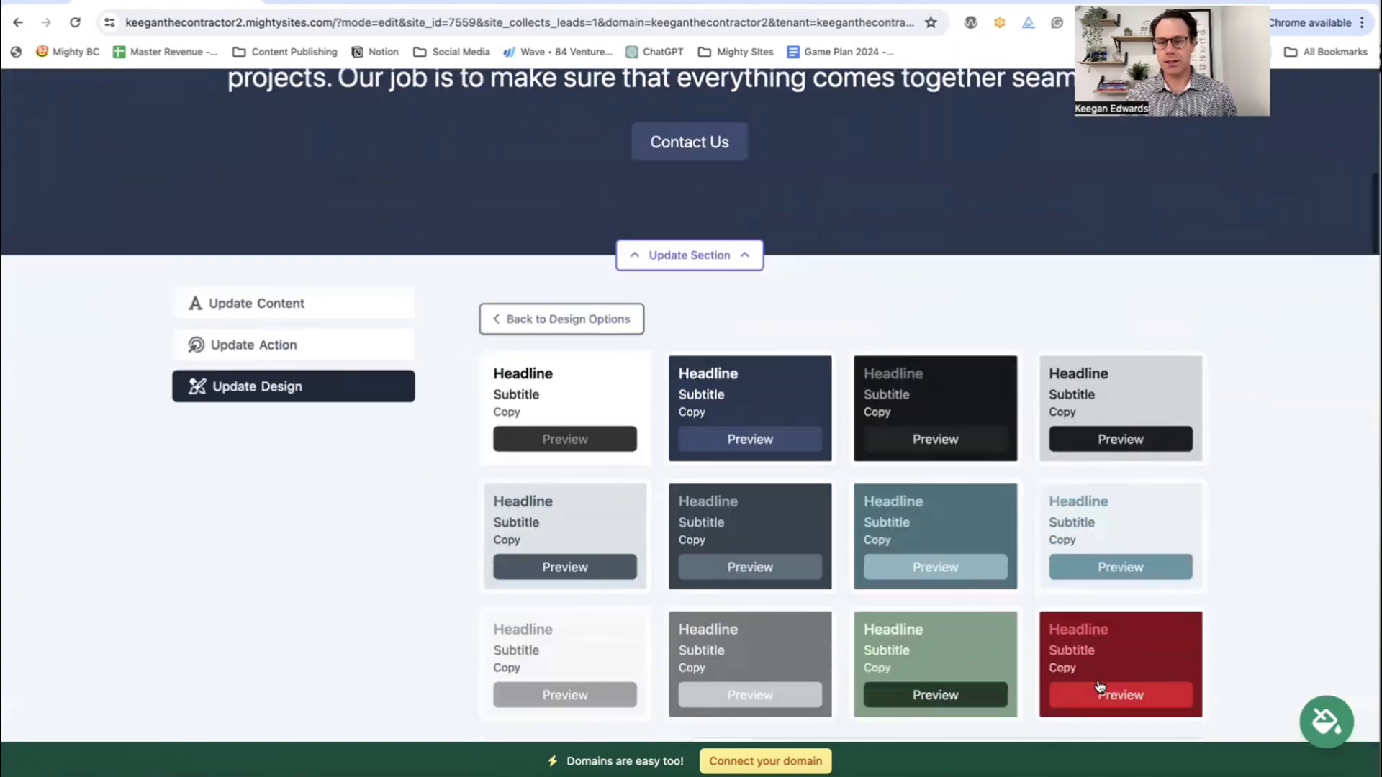
click(871, 652)
scroll(867, 644, up, 4)
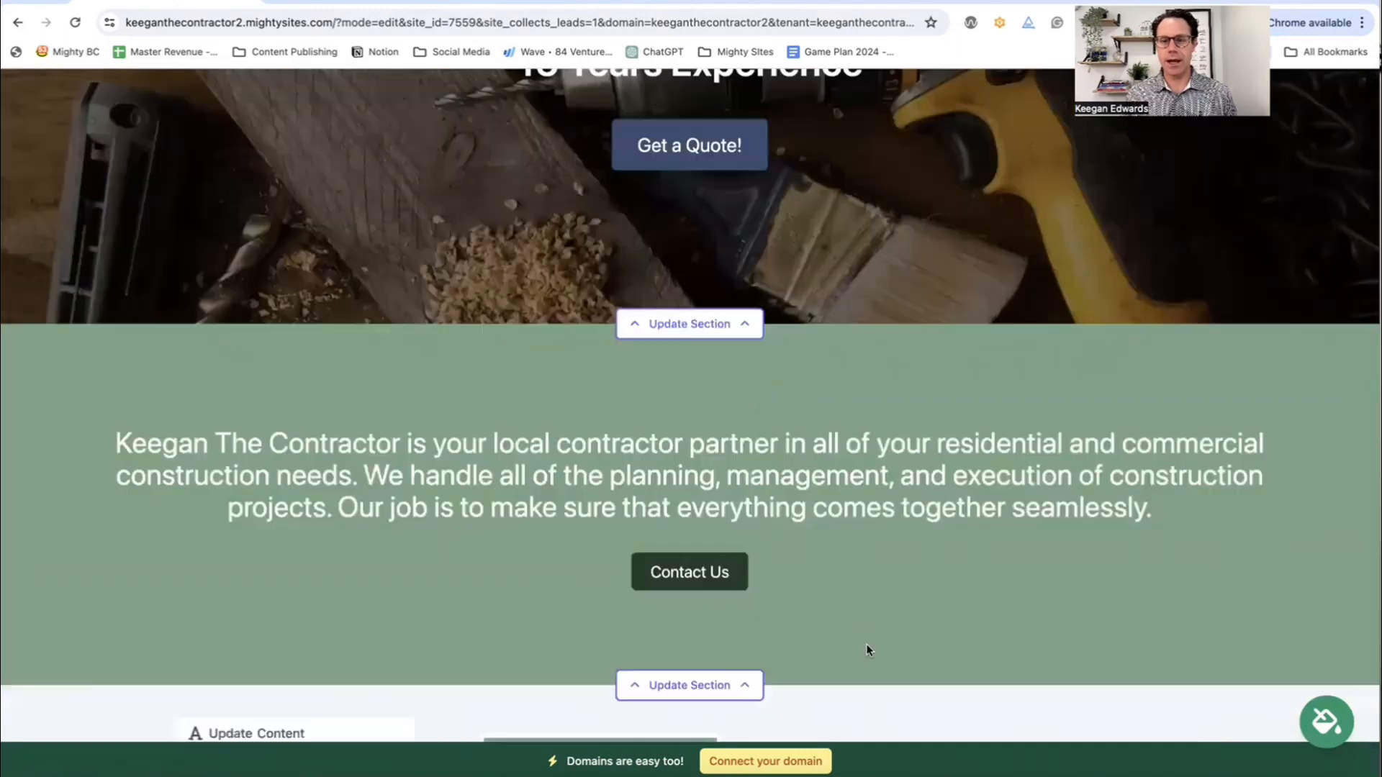
scroll(867, 644, down, 3)
Try the bright blue theme and the red-and-pink theme for the whole website.
click(1326, 724)
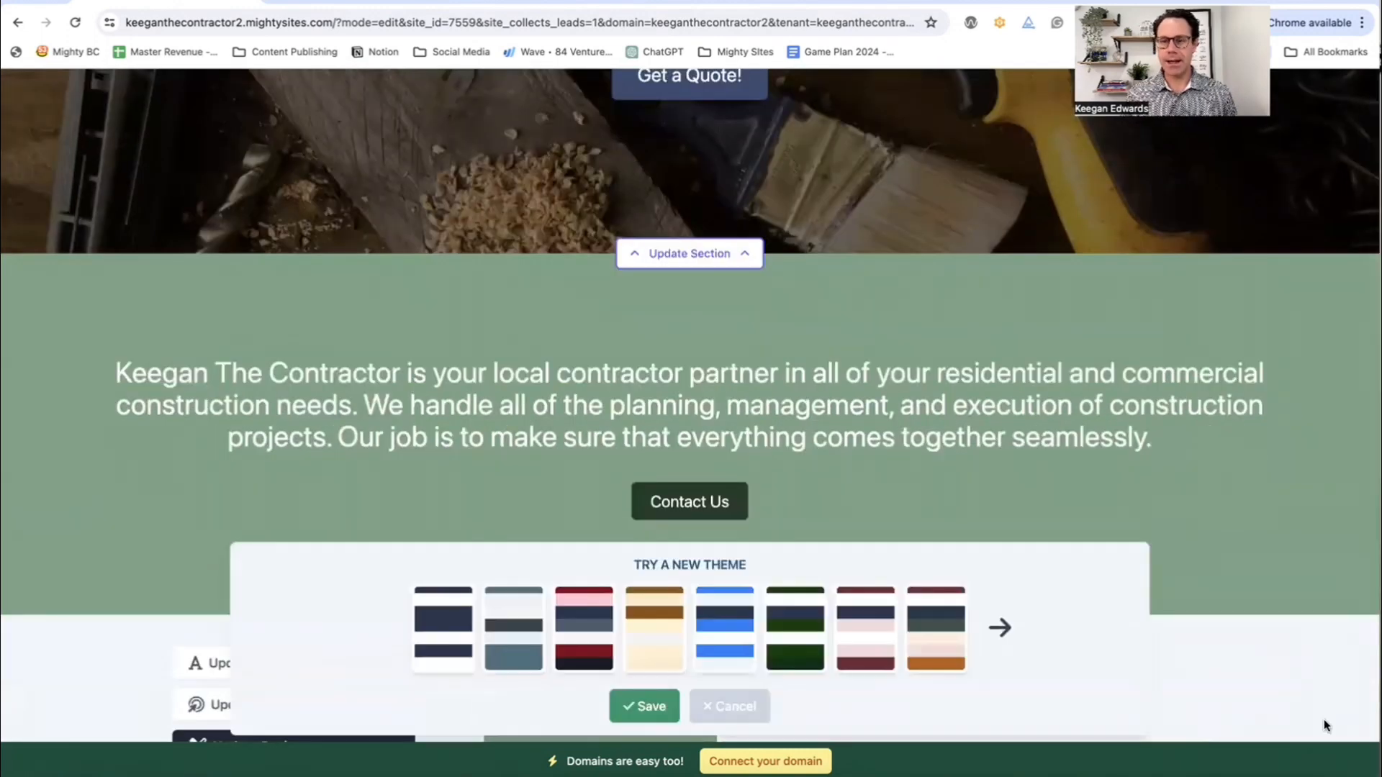
click(741, 636)
scroll(838, 489, up, 8)
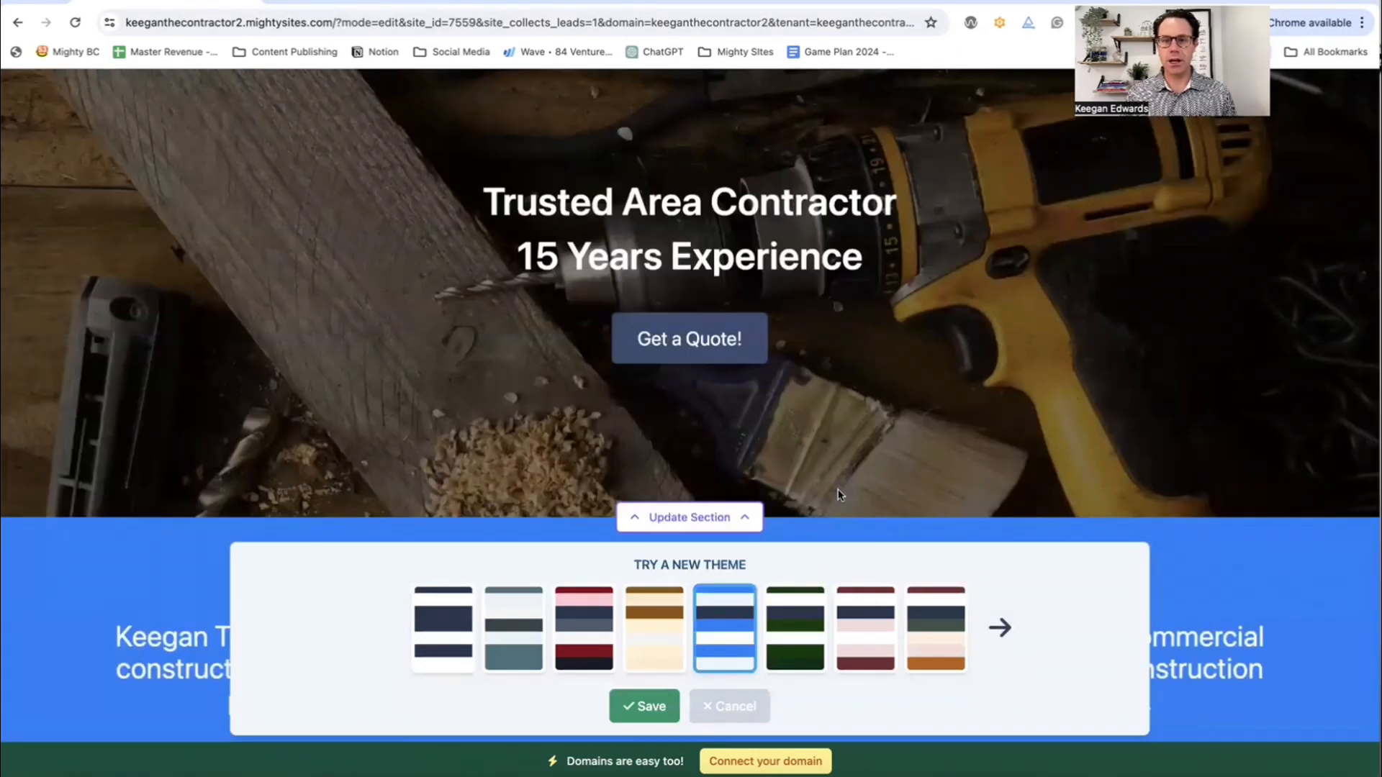
scroll(588, 617, down, 10)
click(589, 618)
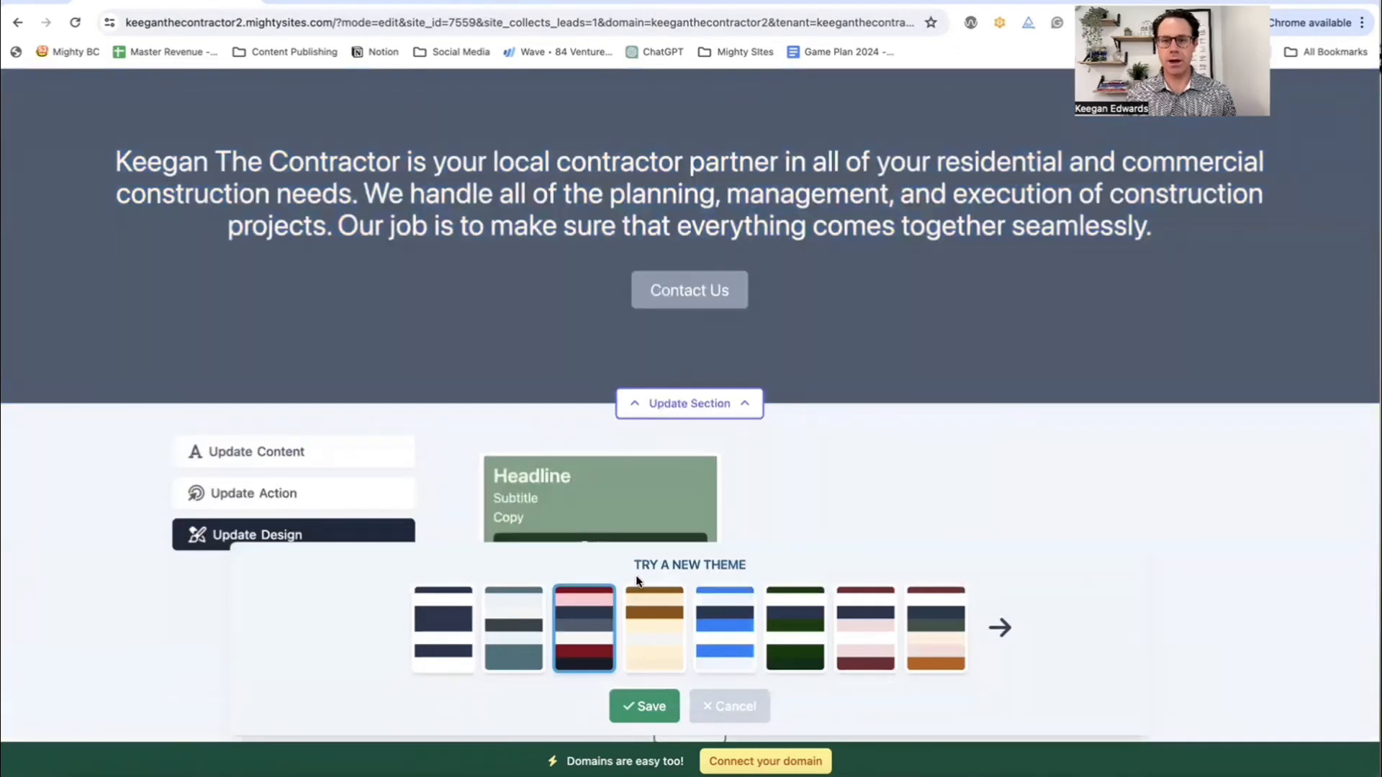
scroll(589, 618, up, 8)
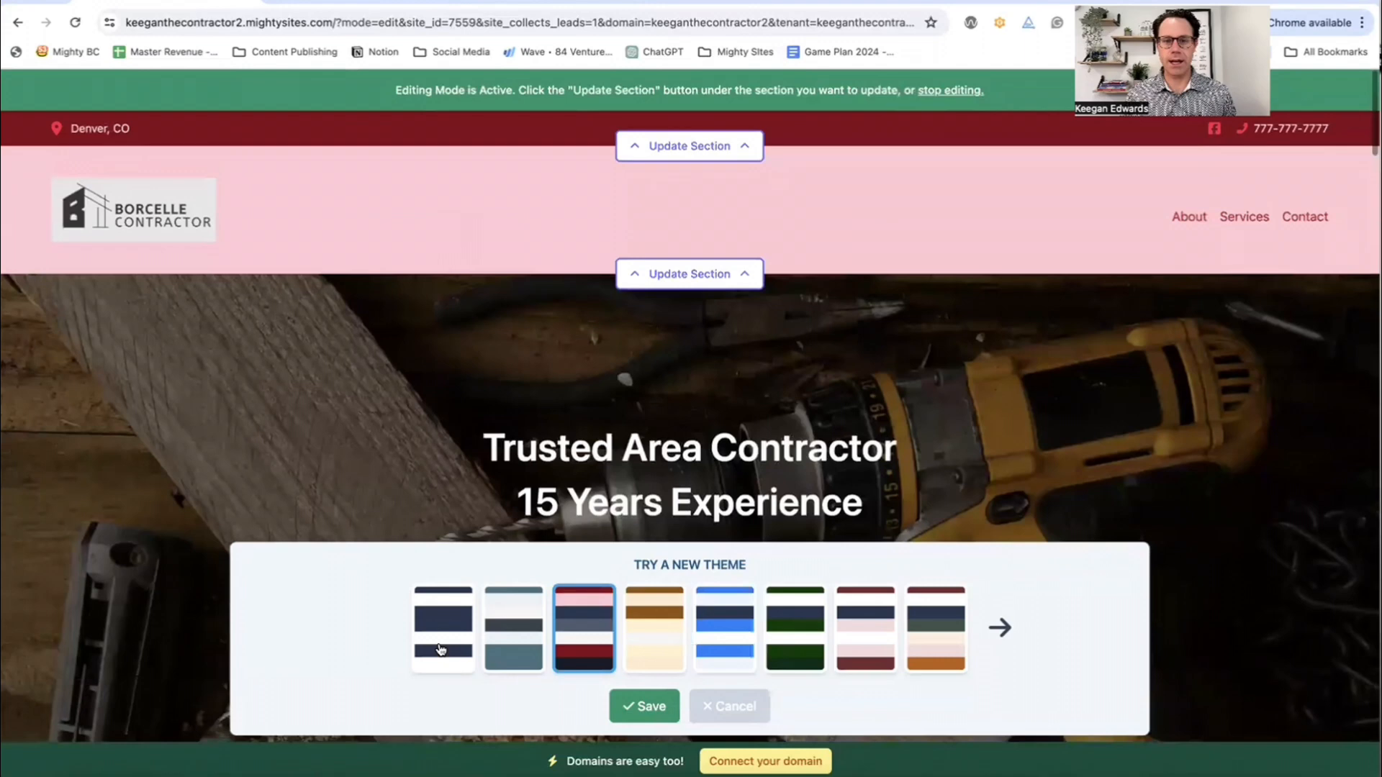
Switch the whole website to the navy-and-white theme and save it.
click(441, 649)
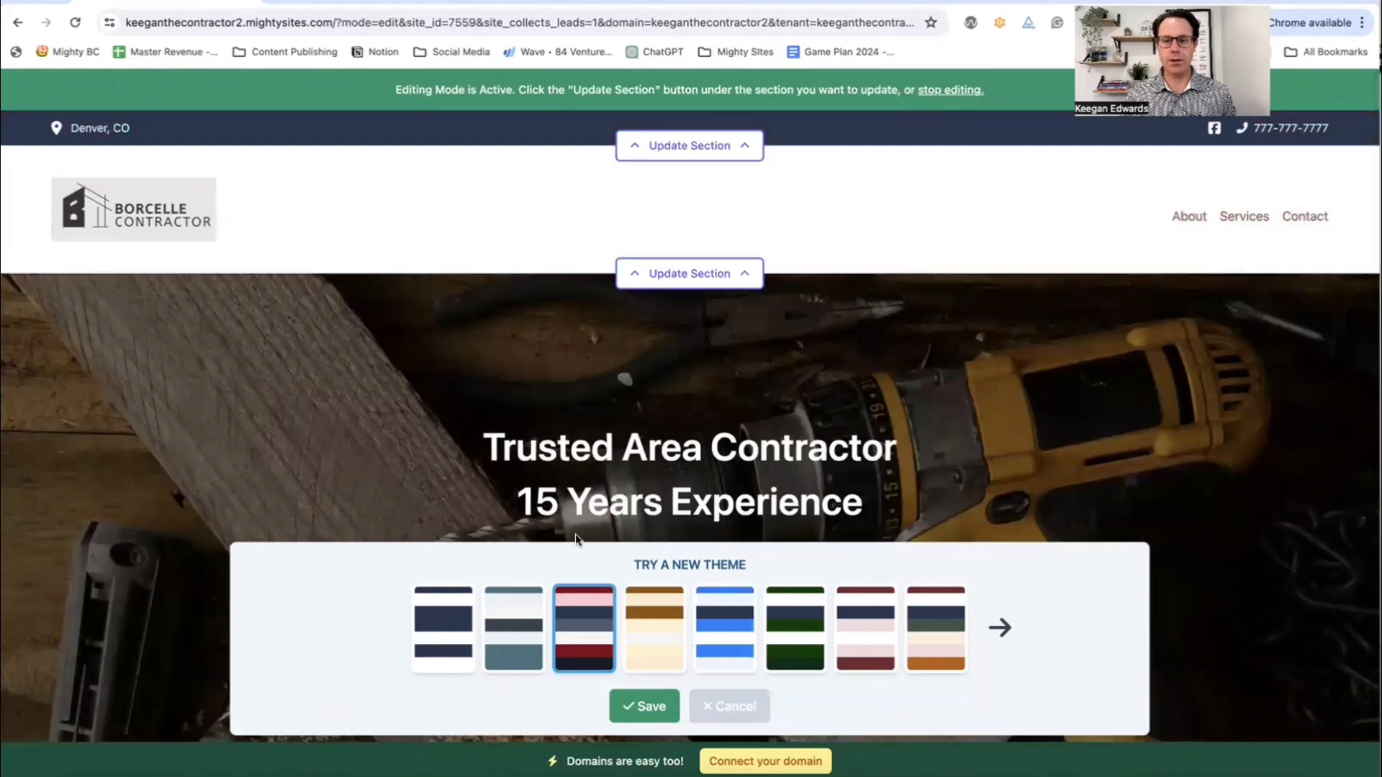
scroll(619, 580, down, 3)
click(662, 693)
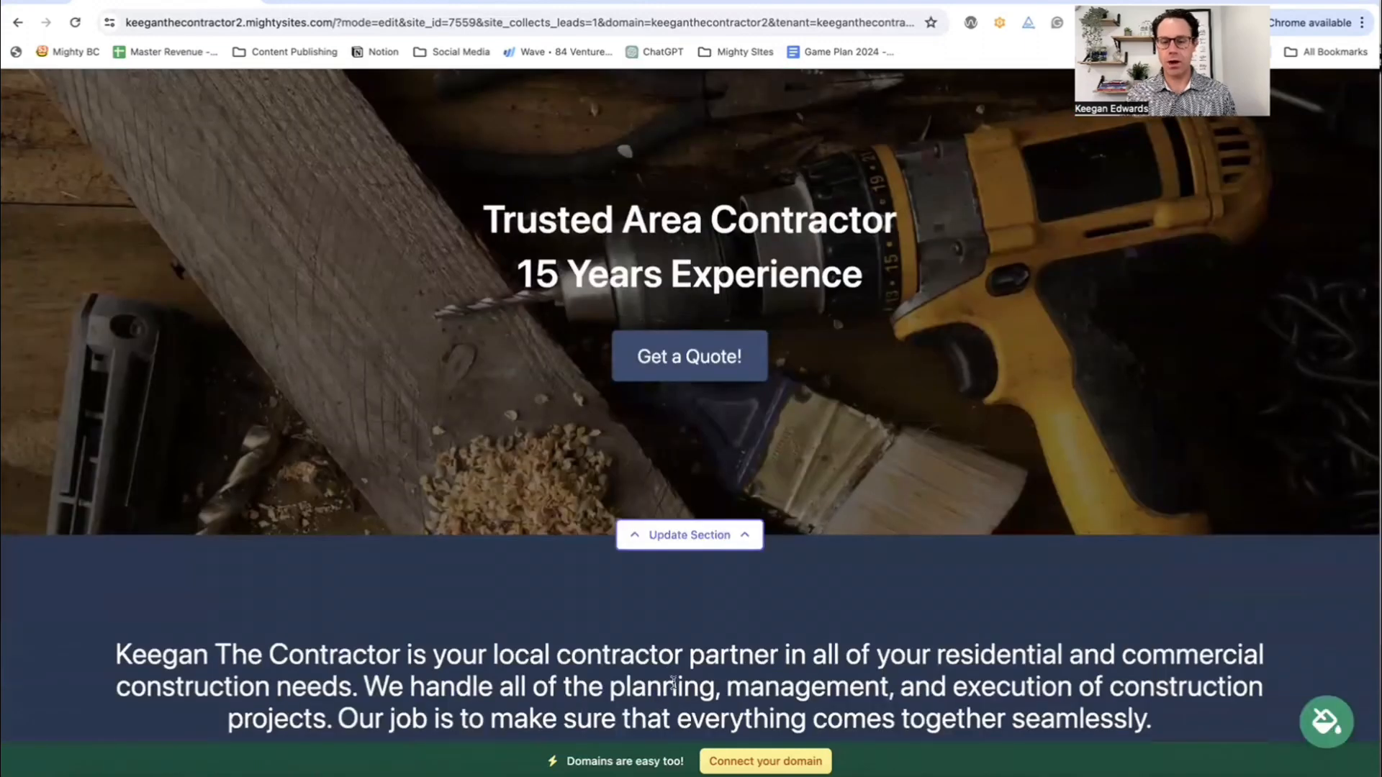
Apply the green color scheme with the dark green button to the introduction section and close its section editor.
scroll(670, 680, down, 3)
click(563, 546)
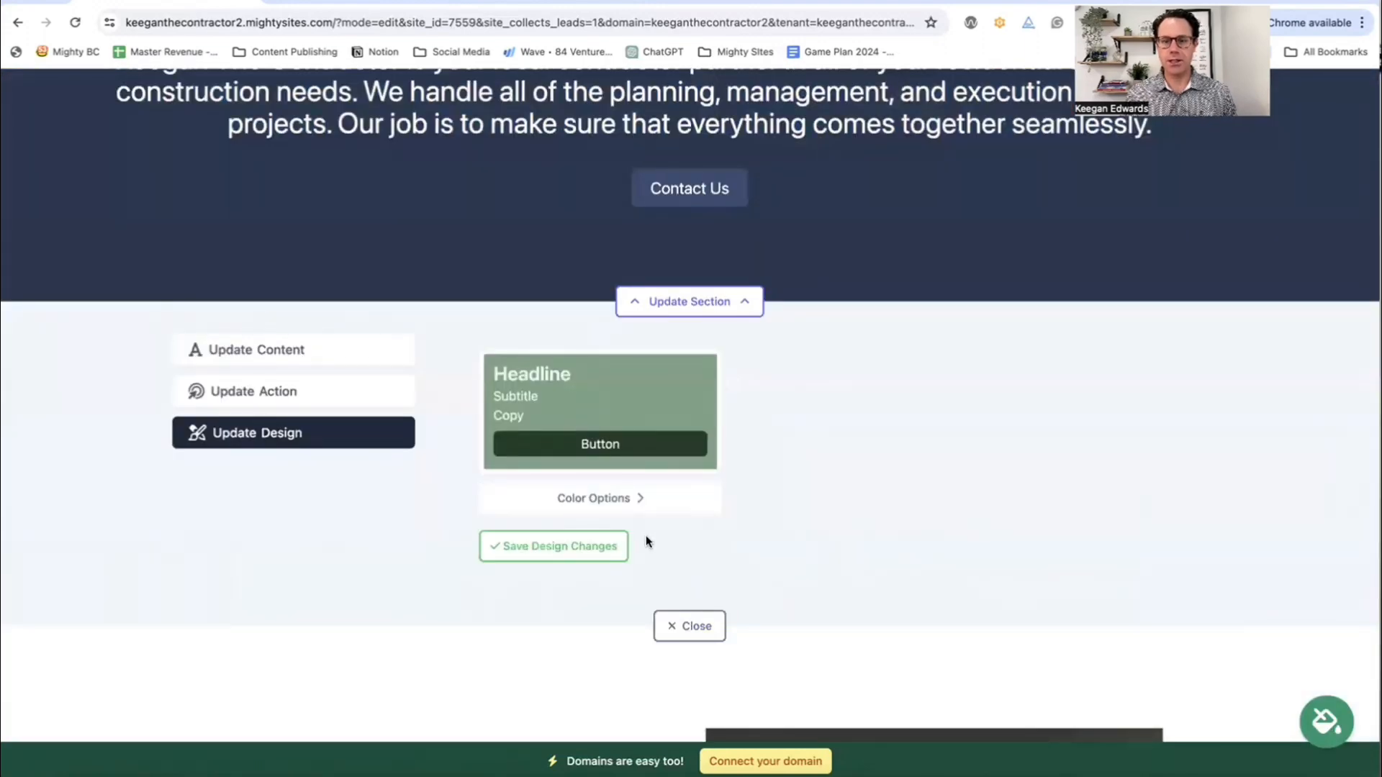
scroll(608, 530, up, 1)
click(318, 431)
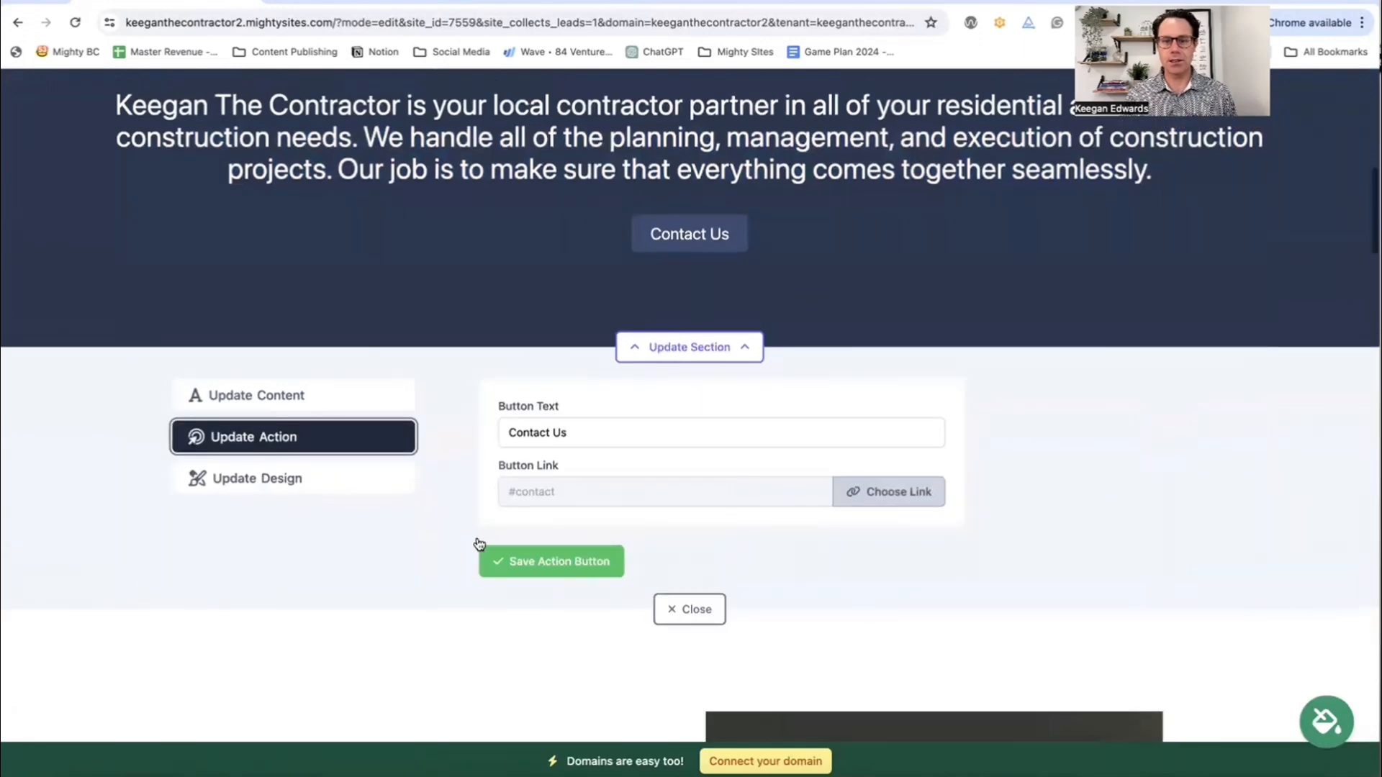
click(565, 561)
click(573, 550)
scroll(927, 593, down, 4)
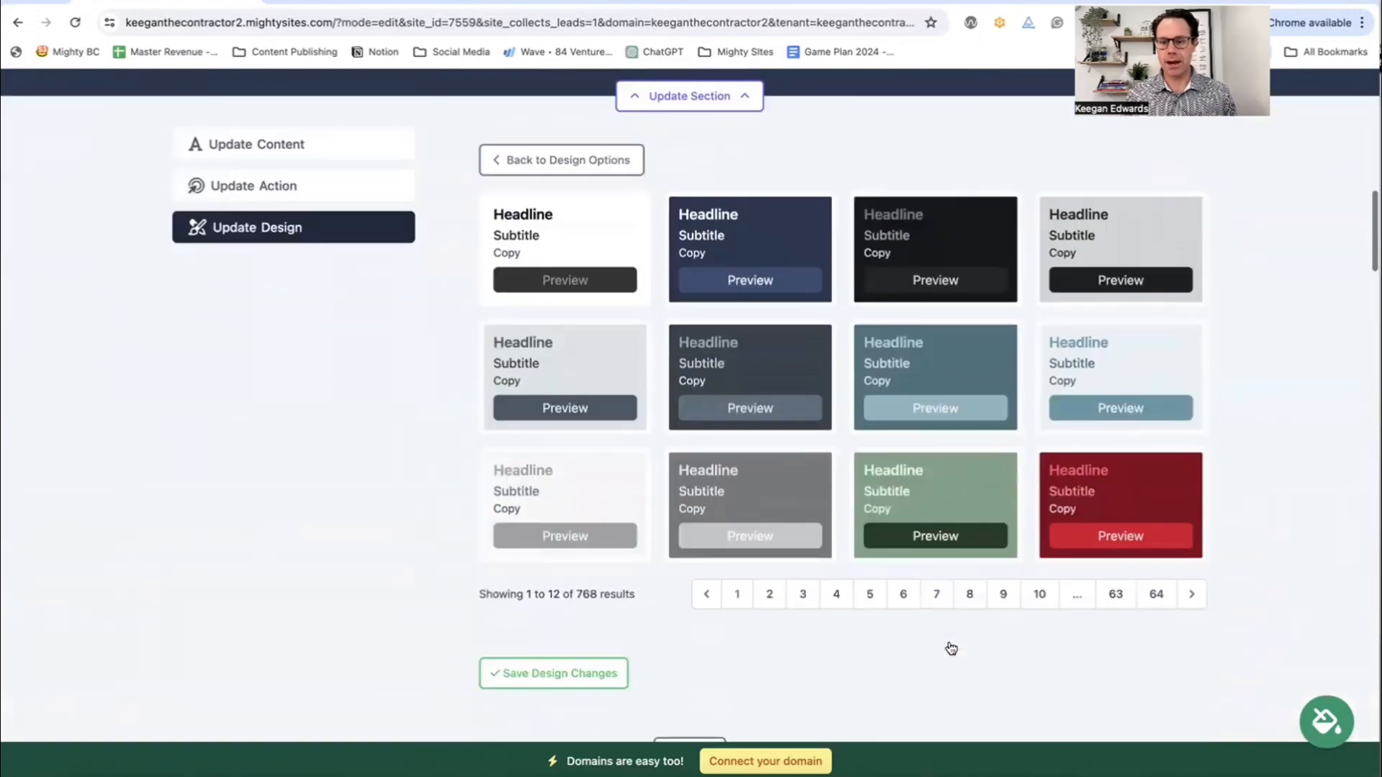
click(929, 498)
scroll(706, 512, down, 3)
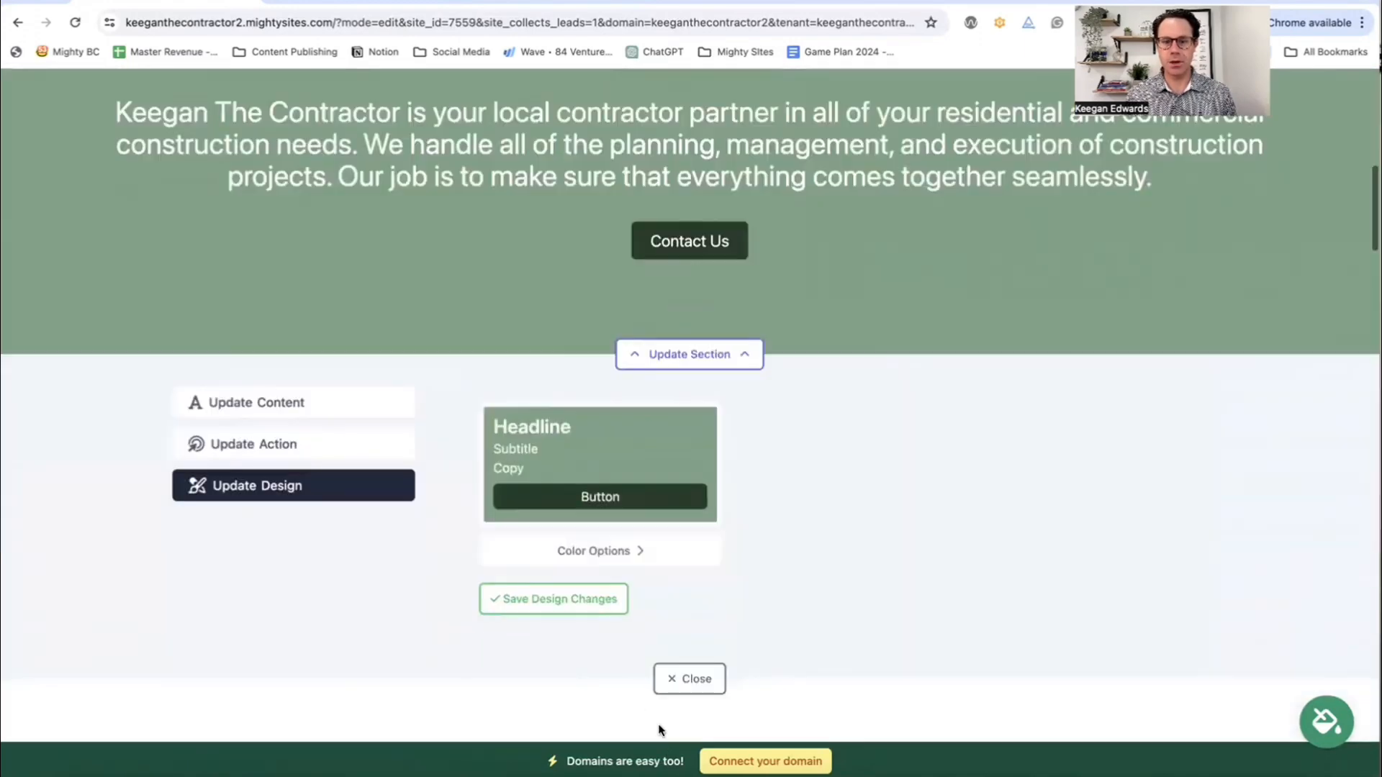
click(692, 676)
scroll(757, 687, up, 5)
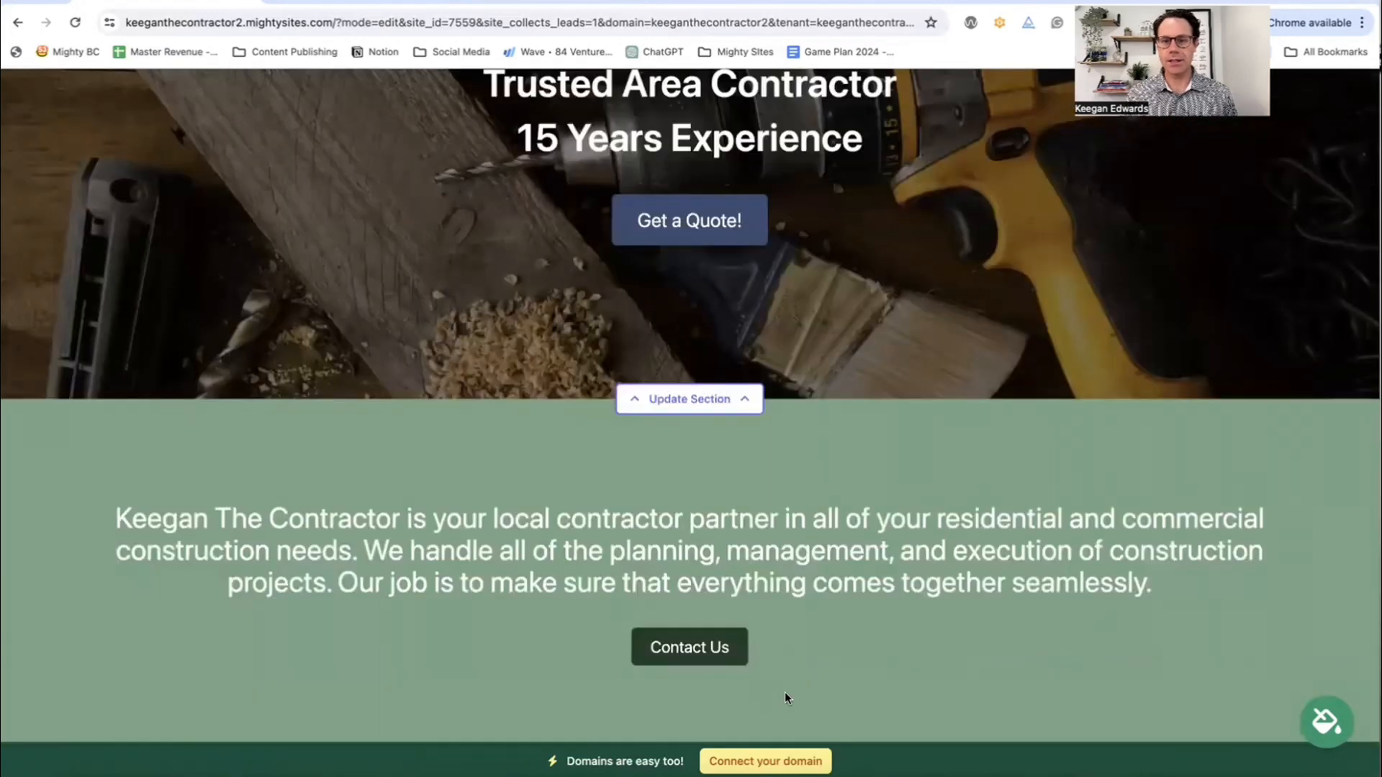
Open the image options of the About Us section, look at uploading a photo from the computer and cancel the file selection.
scroll(785, 693, down, 12)
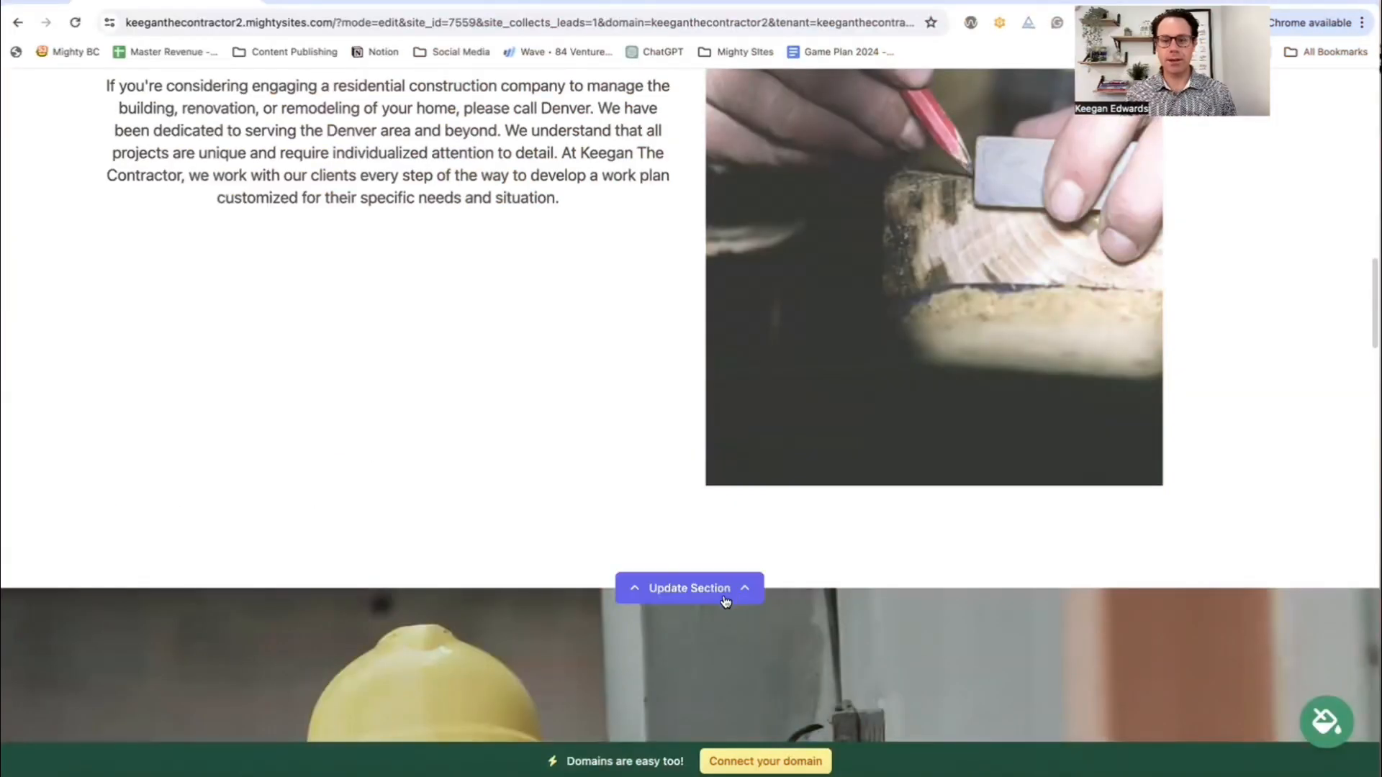
click(724, 593)
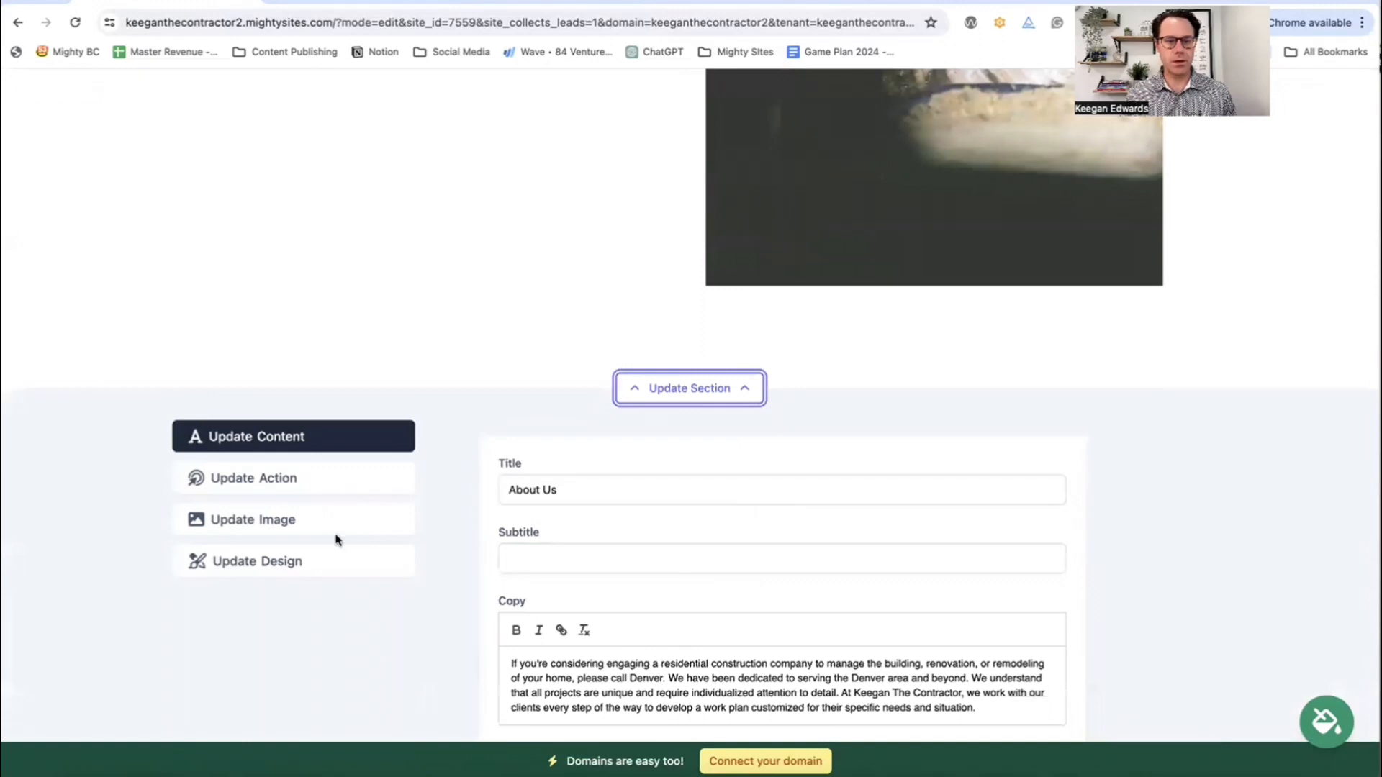
click(319, 529)
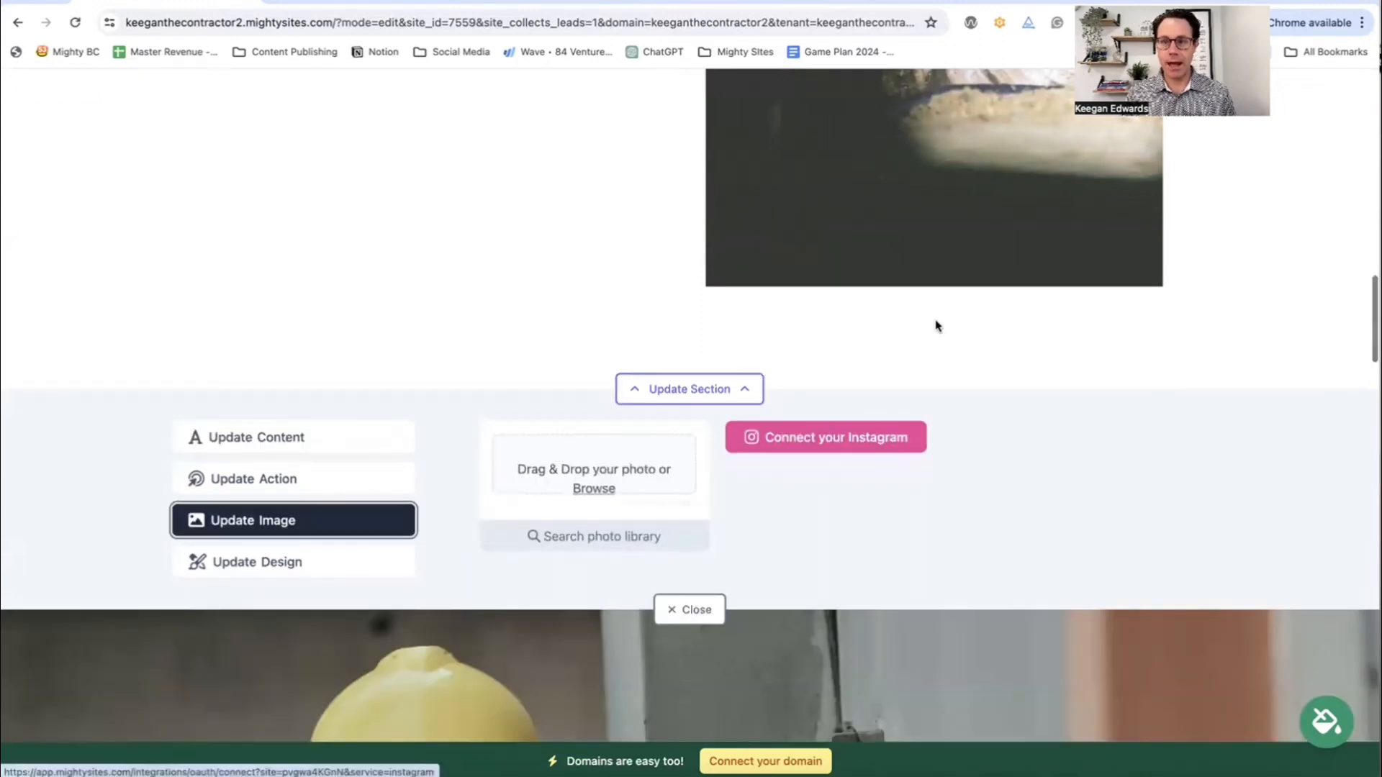
scroll(936, 326, up, 5)
scroll(941, 331, down, 5)
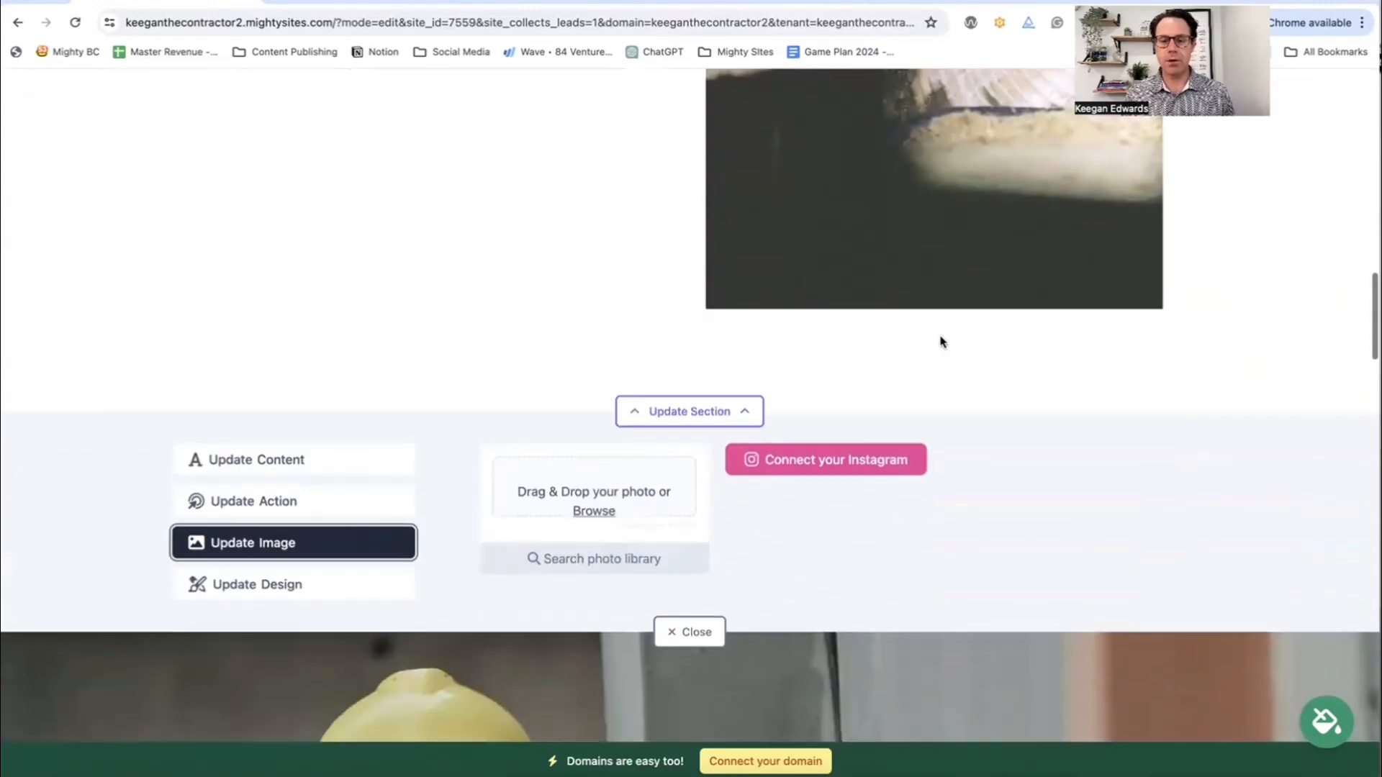
click(594, 490)
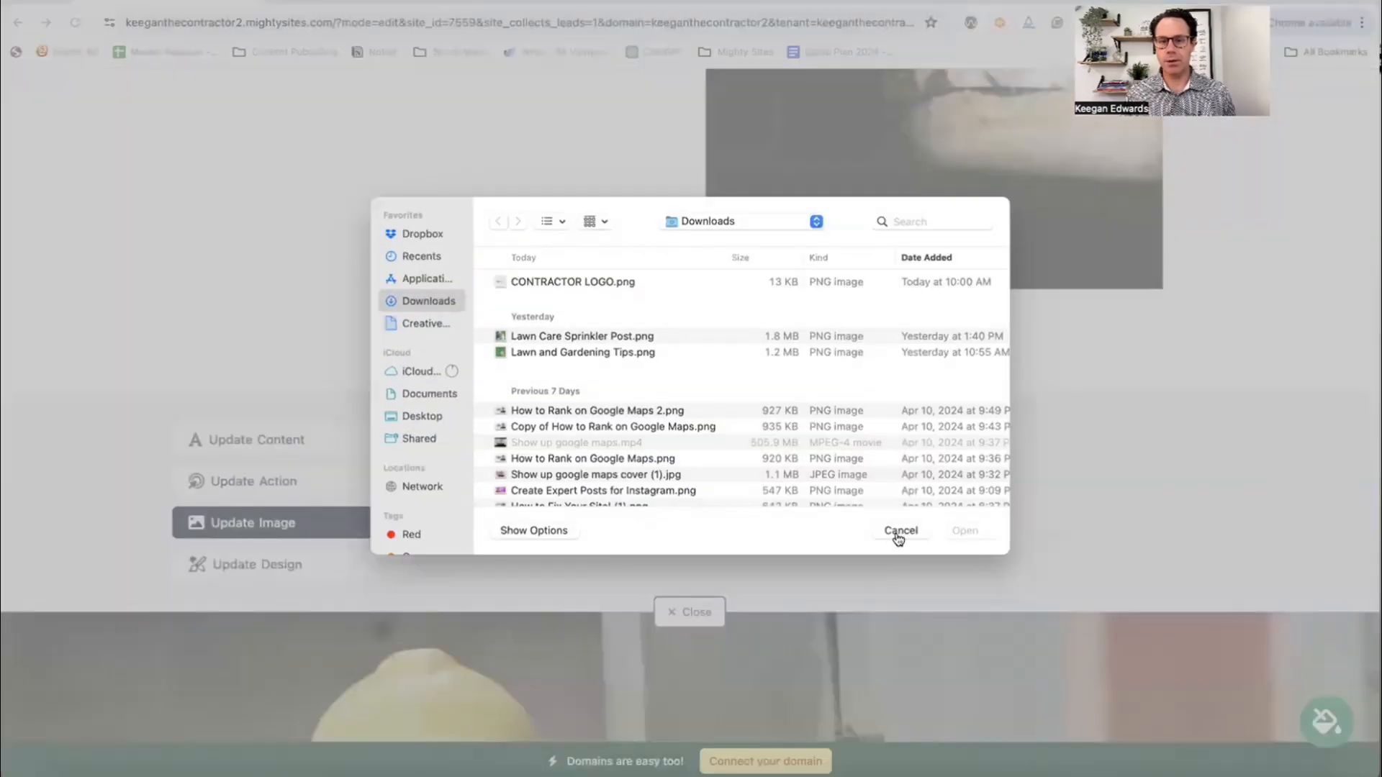
click(900, 518)
Browse the contractor photos in the photo library, search it for "power drill" and close the About Us section editor.
click(616, 547)
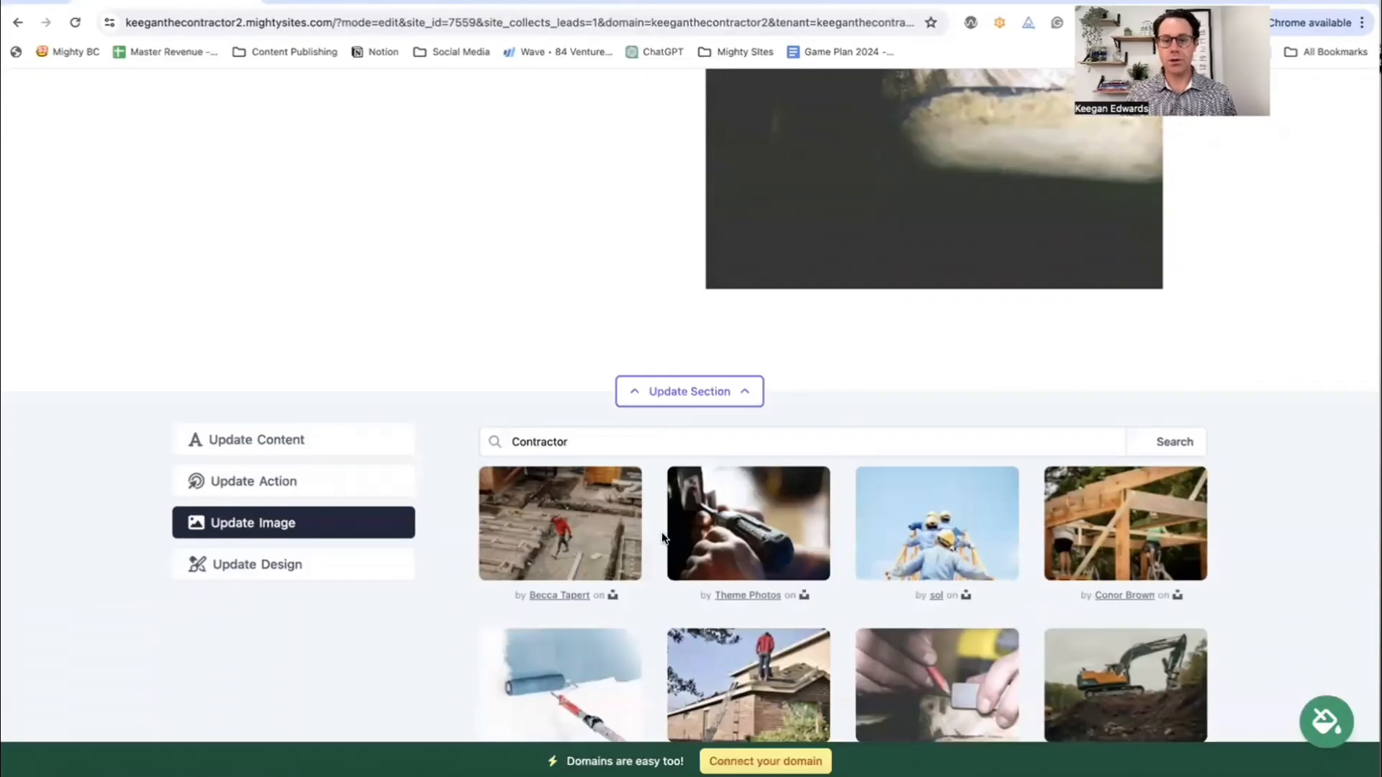
scroll(691, 539, down, 5)
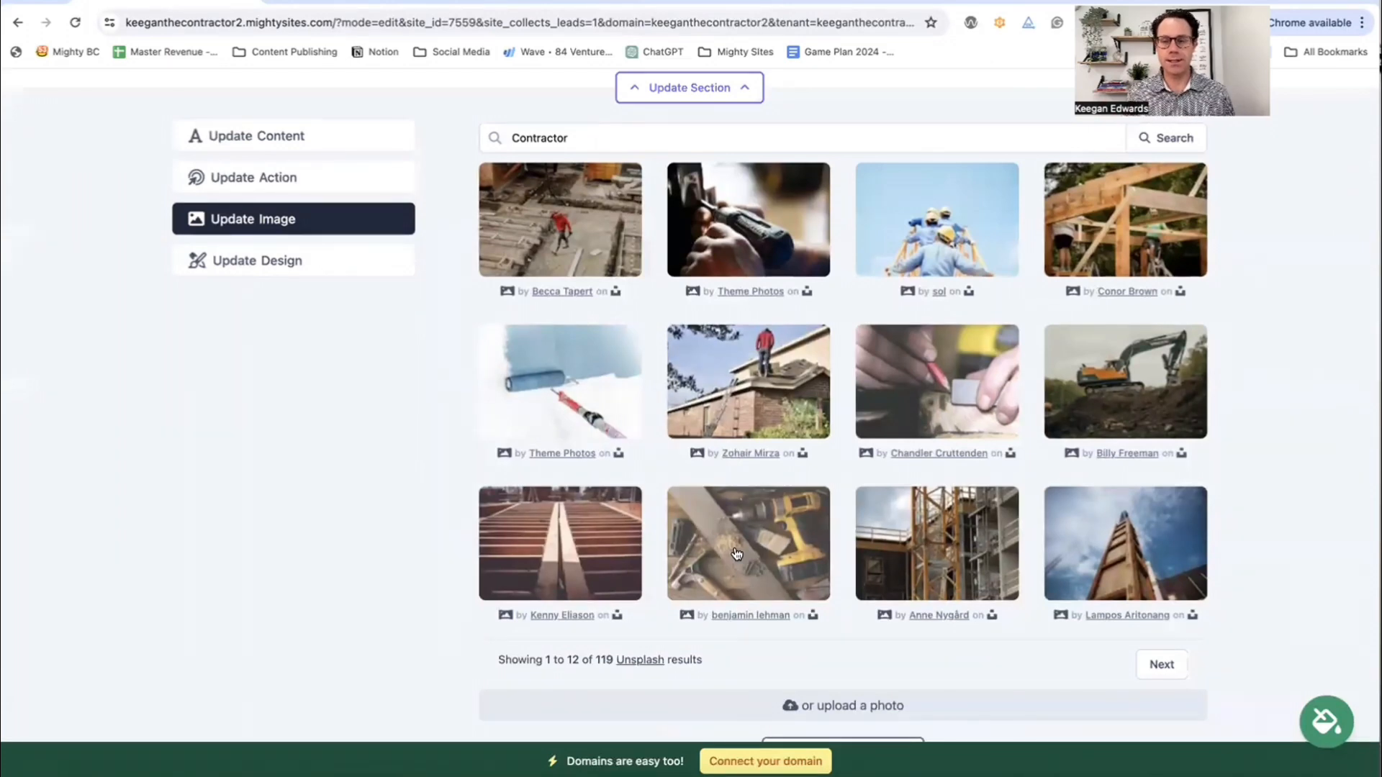
scroll(752, 544, up, 3)
double_click(597, 334)
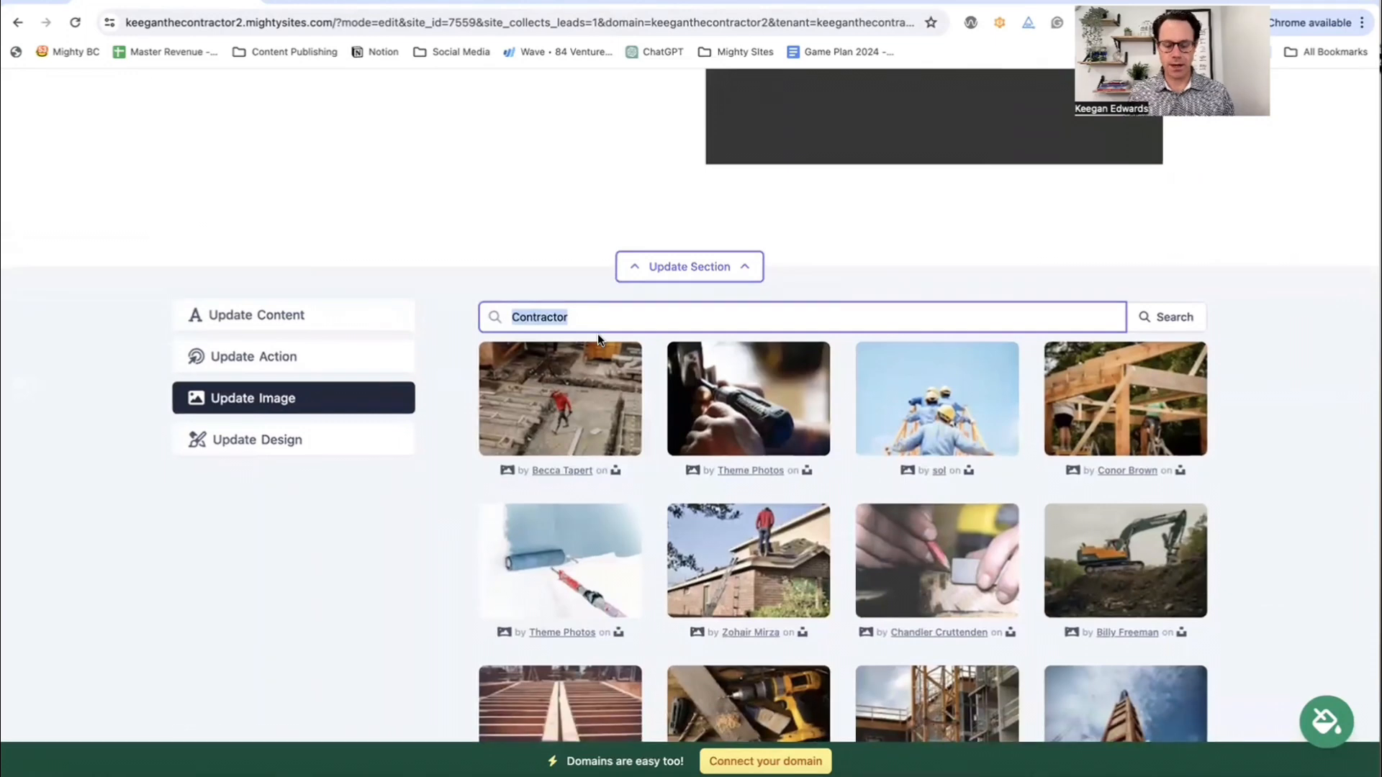
text(power drill)
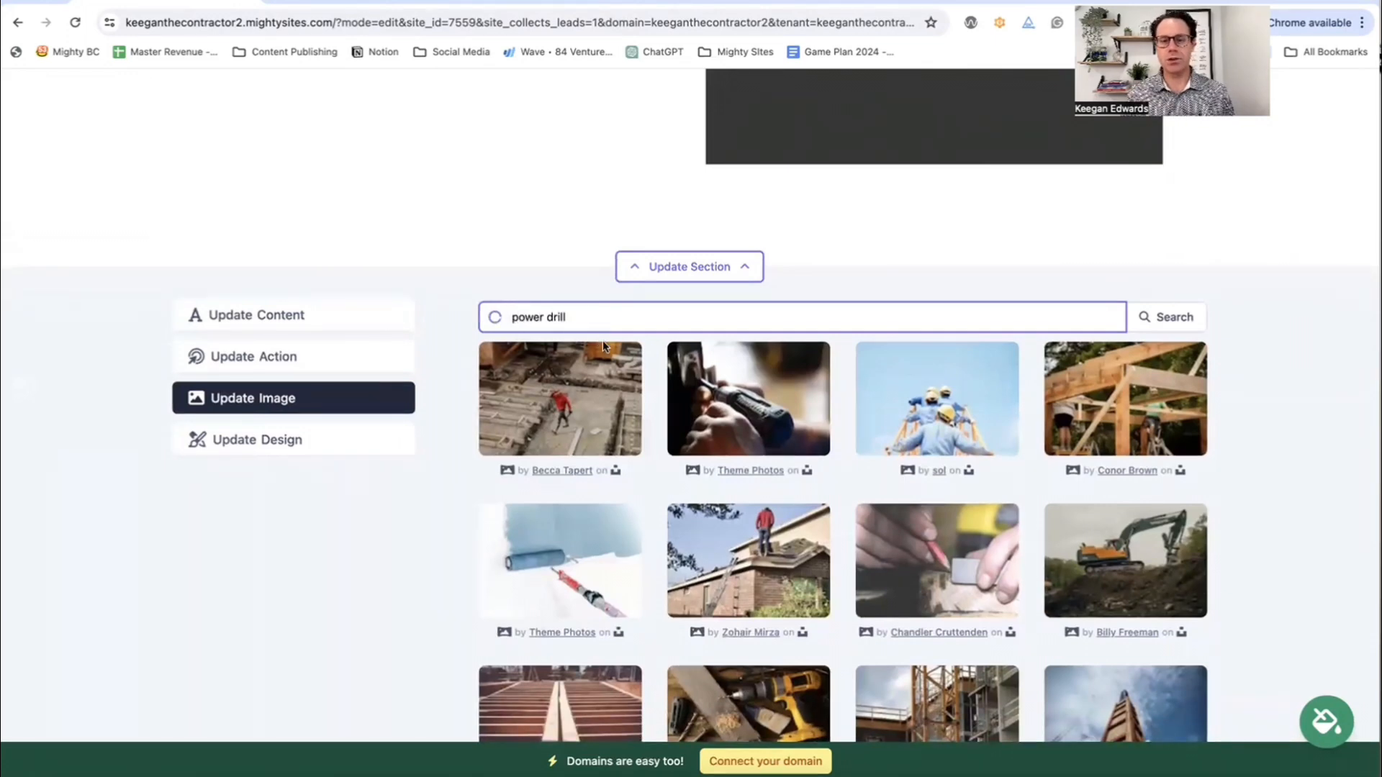
scroll(757, 596, down, 2)
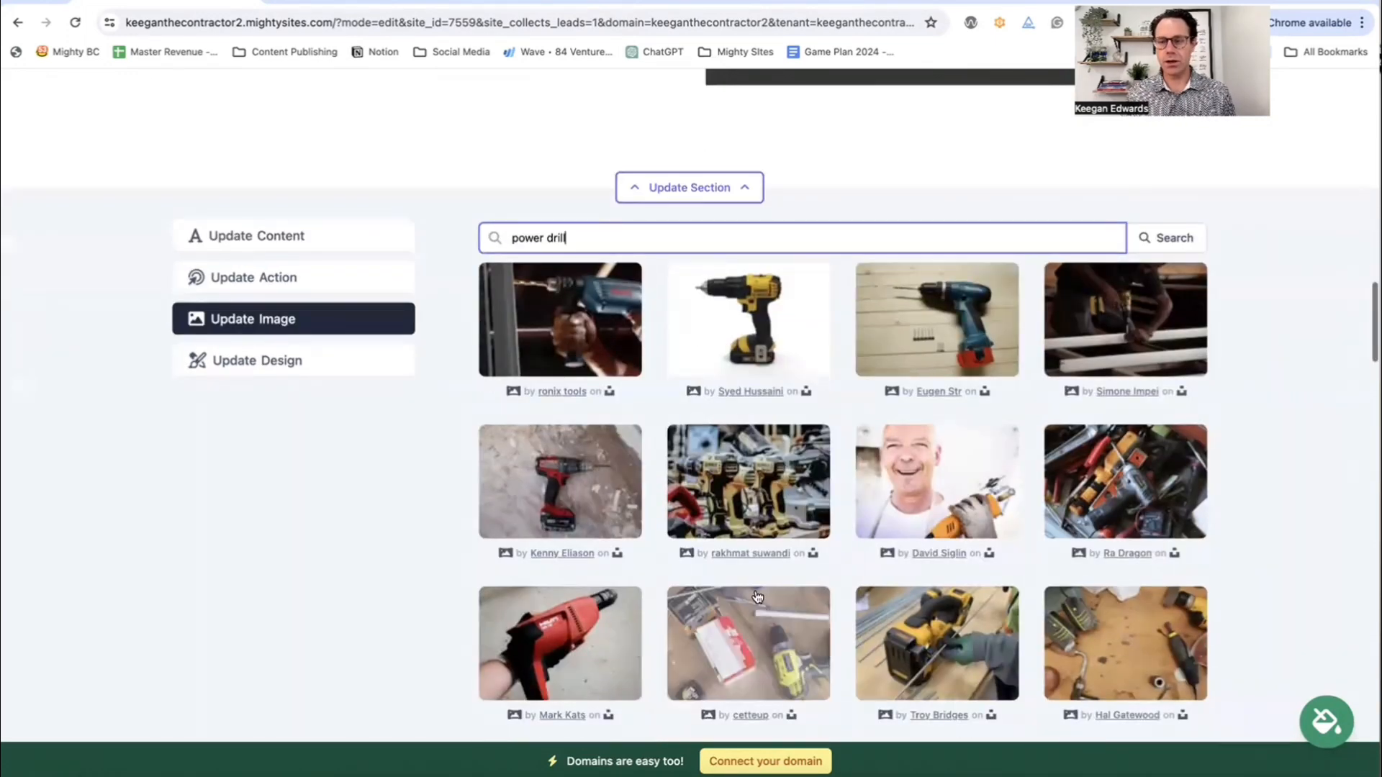
scroll(759, 596, down, 1)
scroll(796, 538, up, 11)
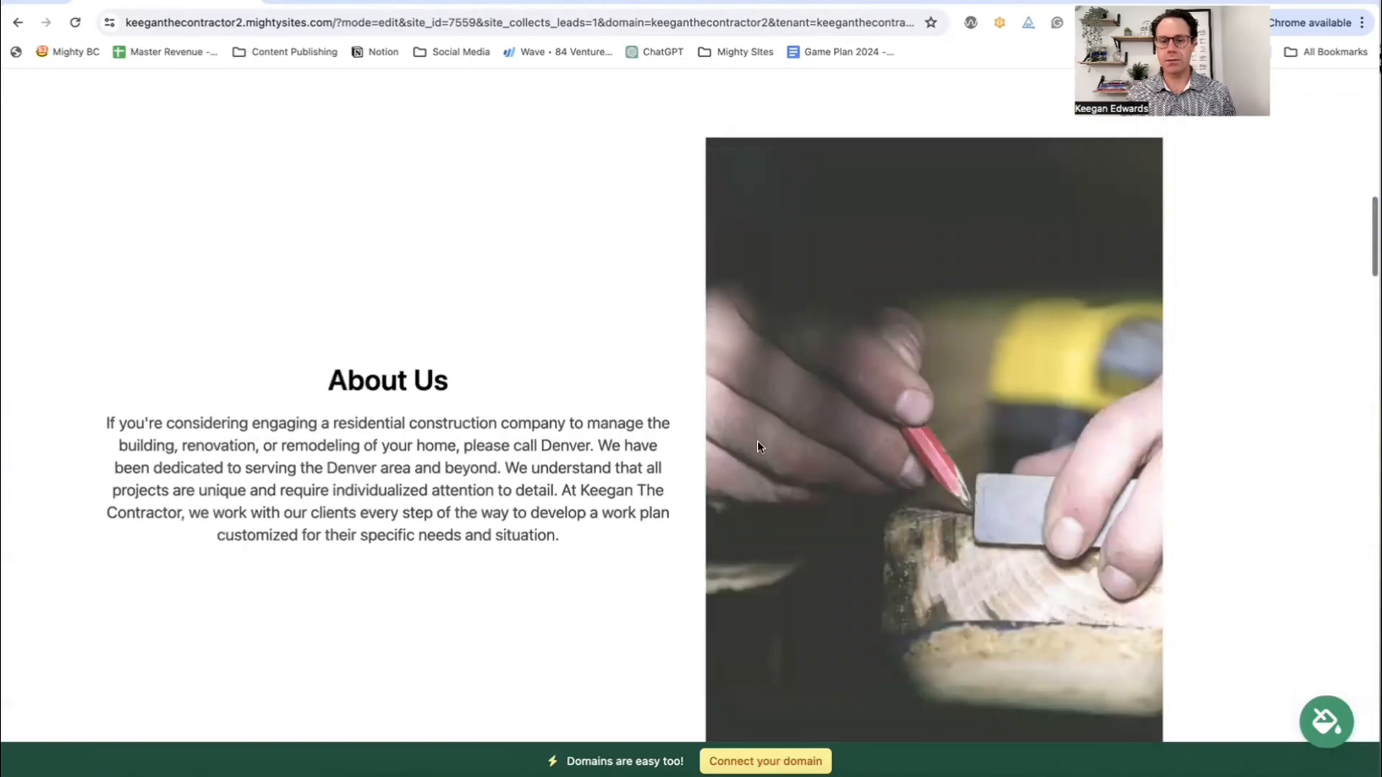
scroll(757, 446, down, 8)
click(718, 369)
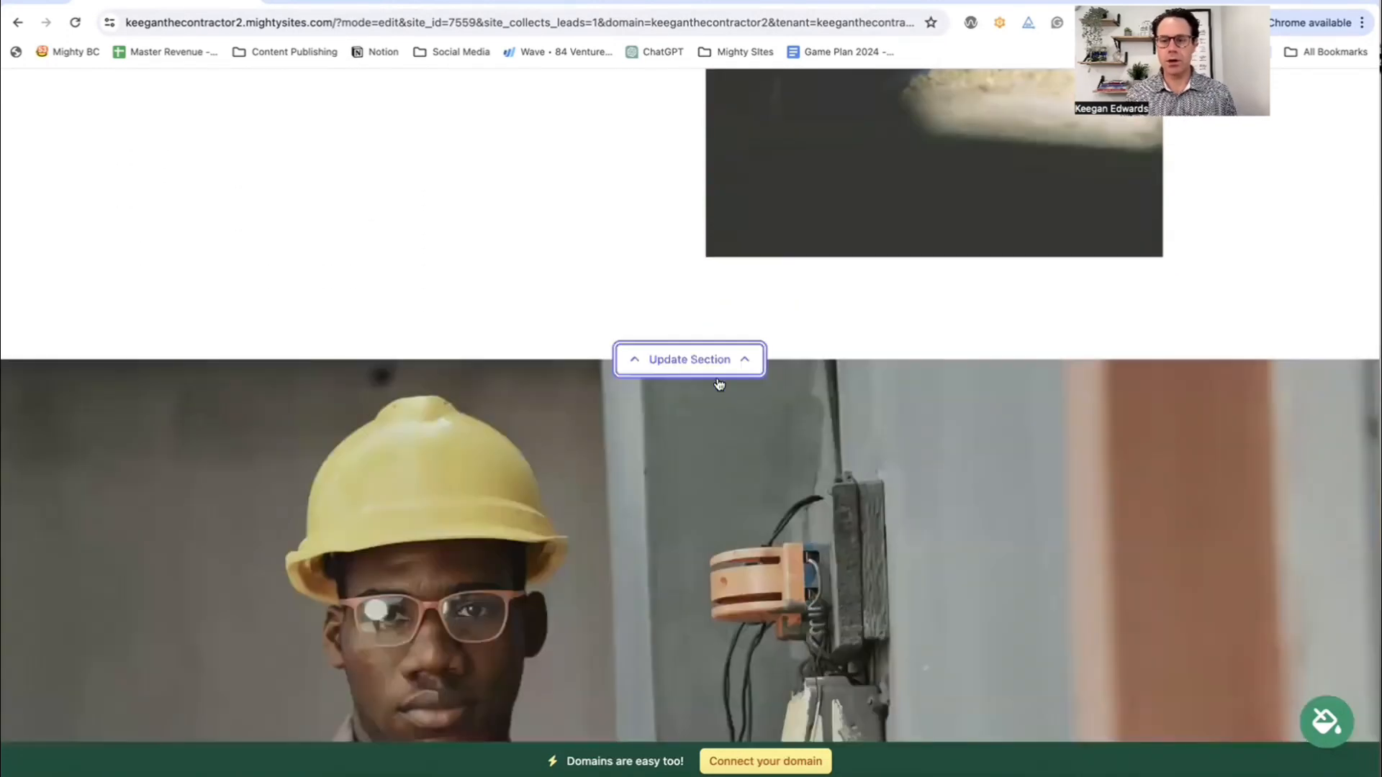
Review the remaining sections of the page, leave editing mode and look over the website outside the editor.
scroll(795, 429, down, 15)
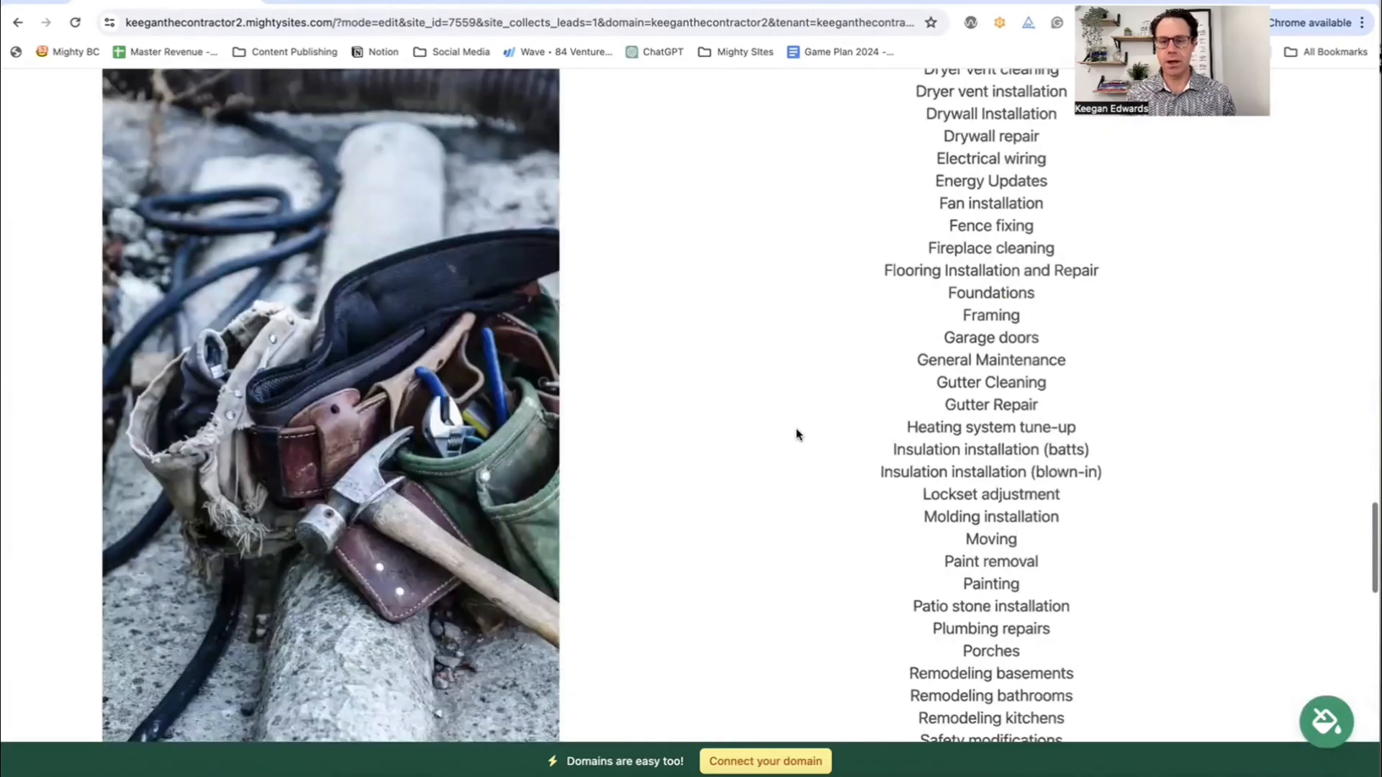
scroll(796, 432, down, 12)
scroll(1073, 395, up, 10)
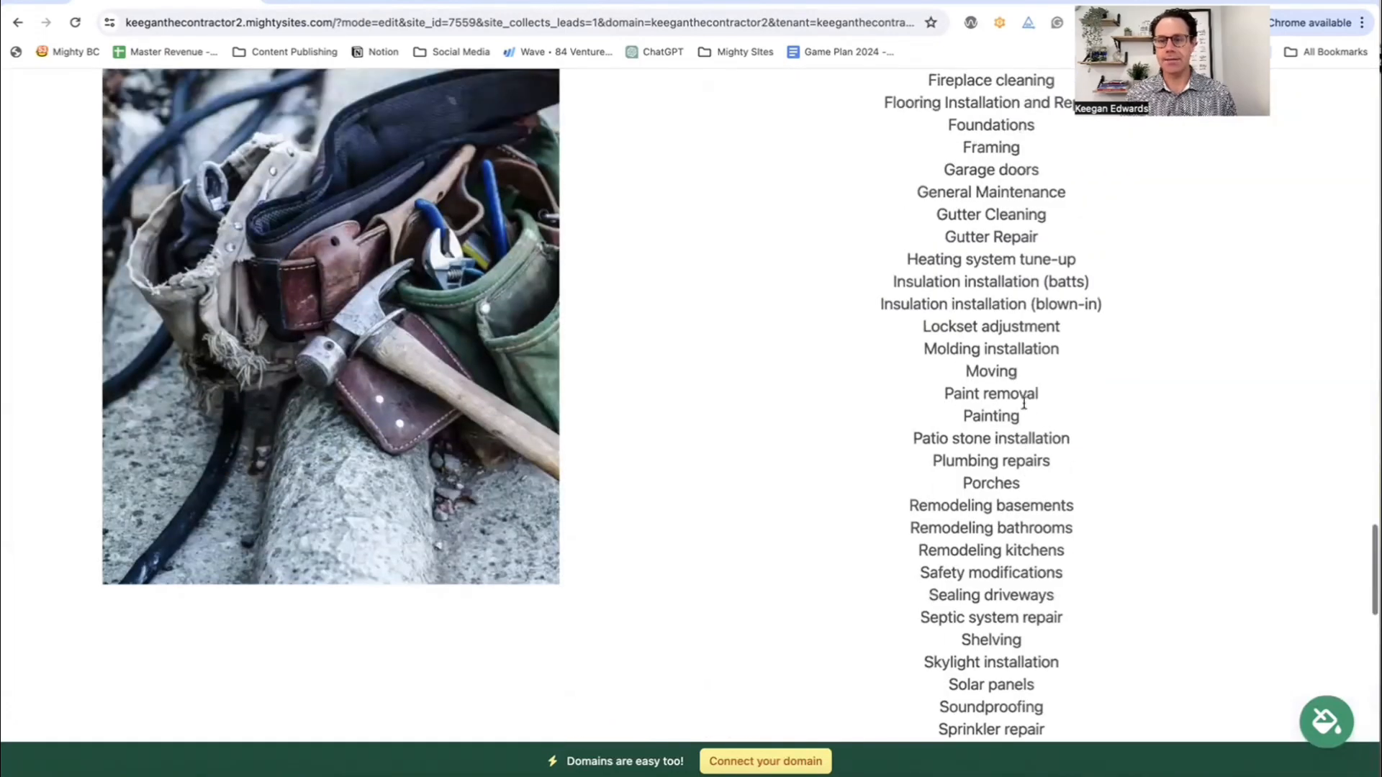
scroll(1020, 403, up, 20)
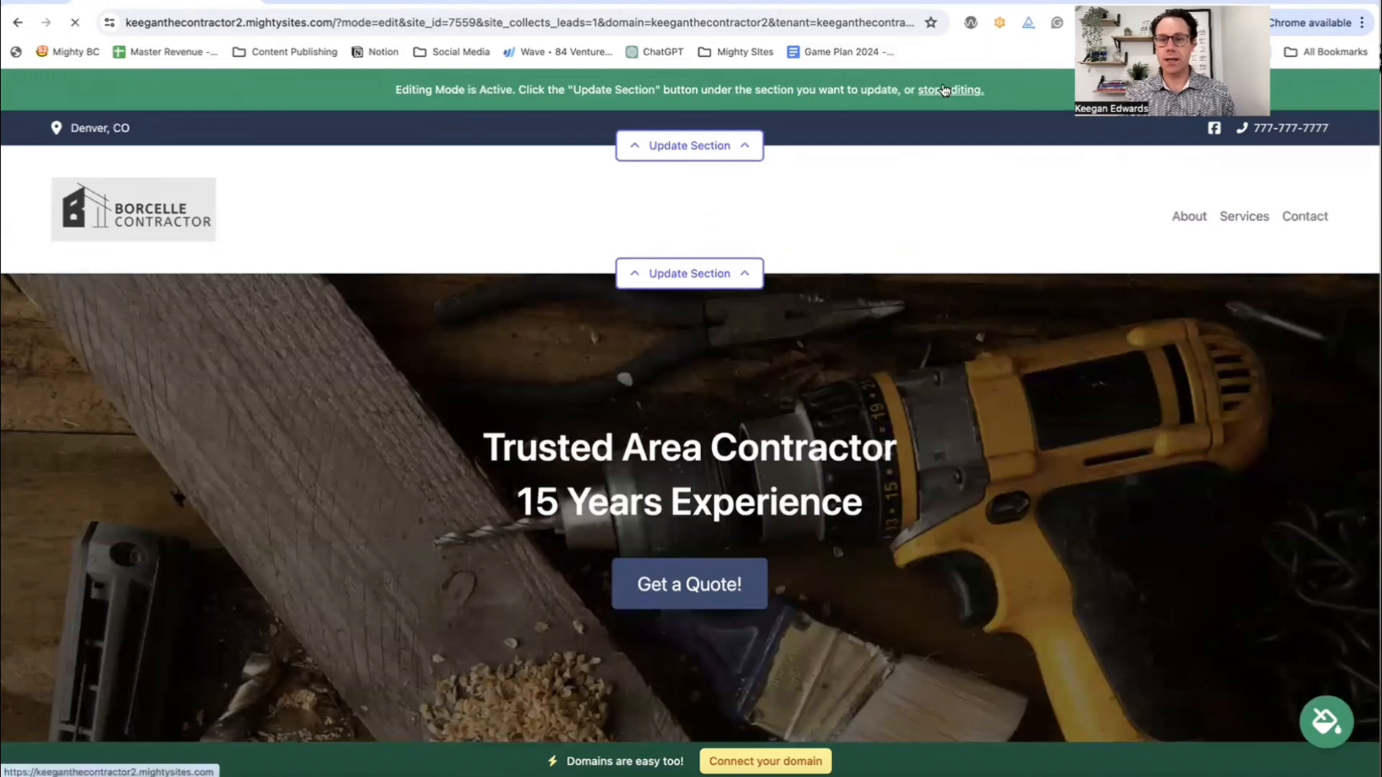
scroll(806, 177, down, 20)
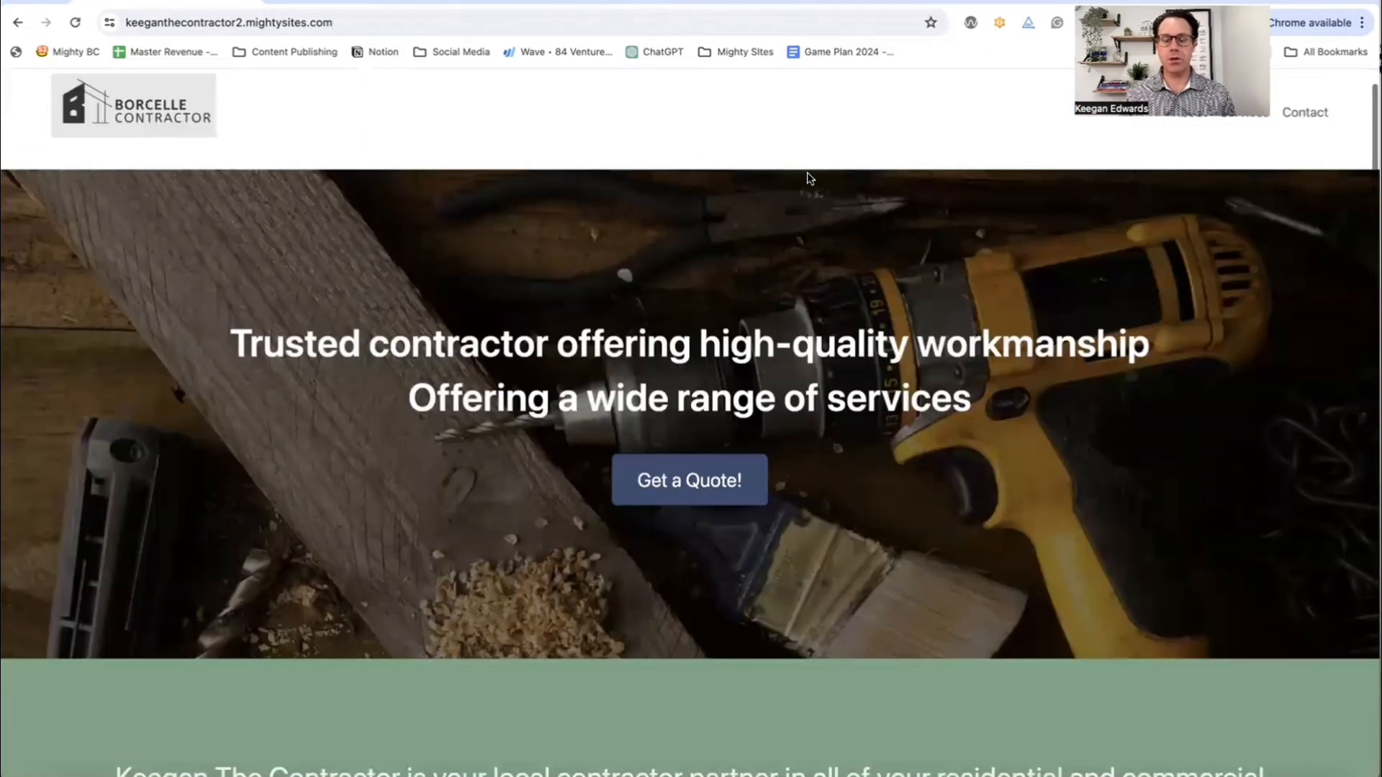
scroll(806, 173, up, 20)
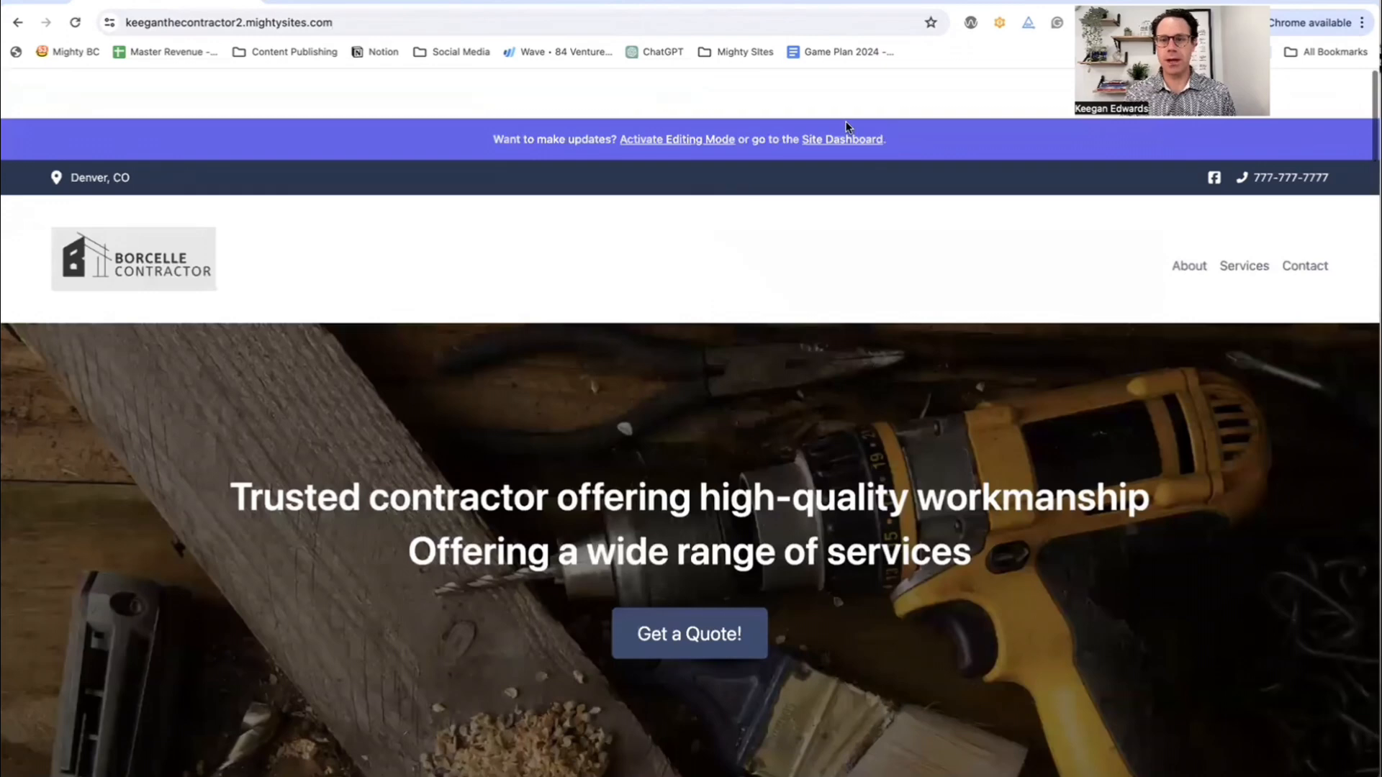
Open the site dashboard, view the options for connecting a custom domain and return to the dashboard.
click(849, 135)
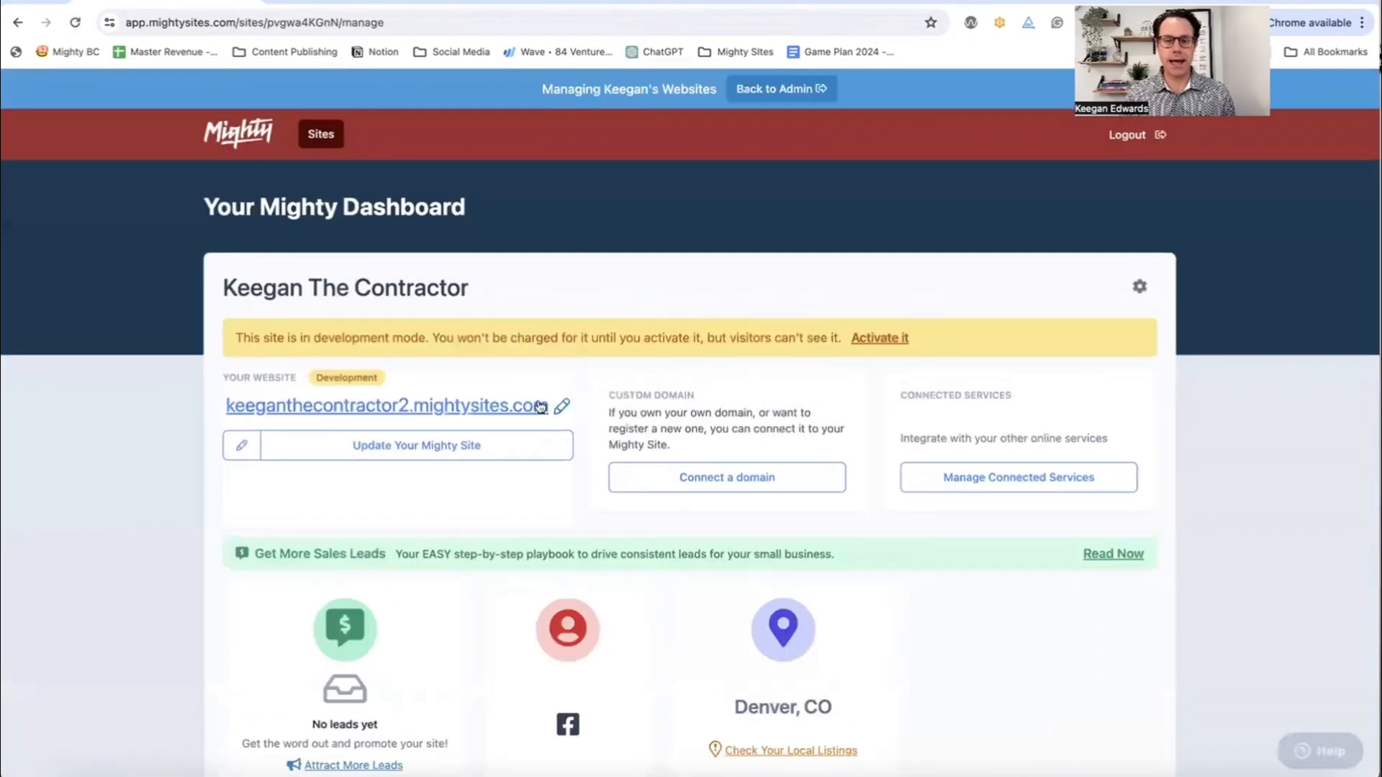
click(714, 476)
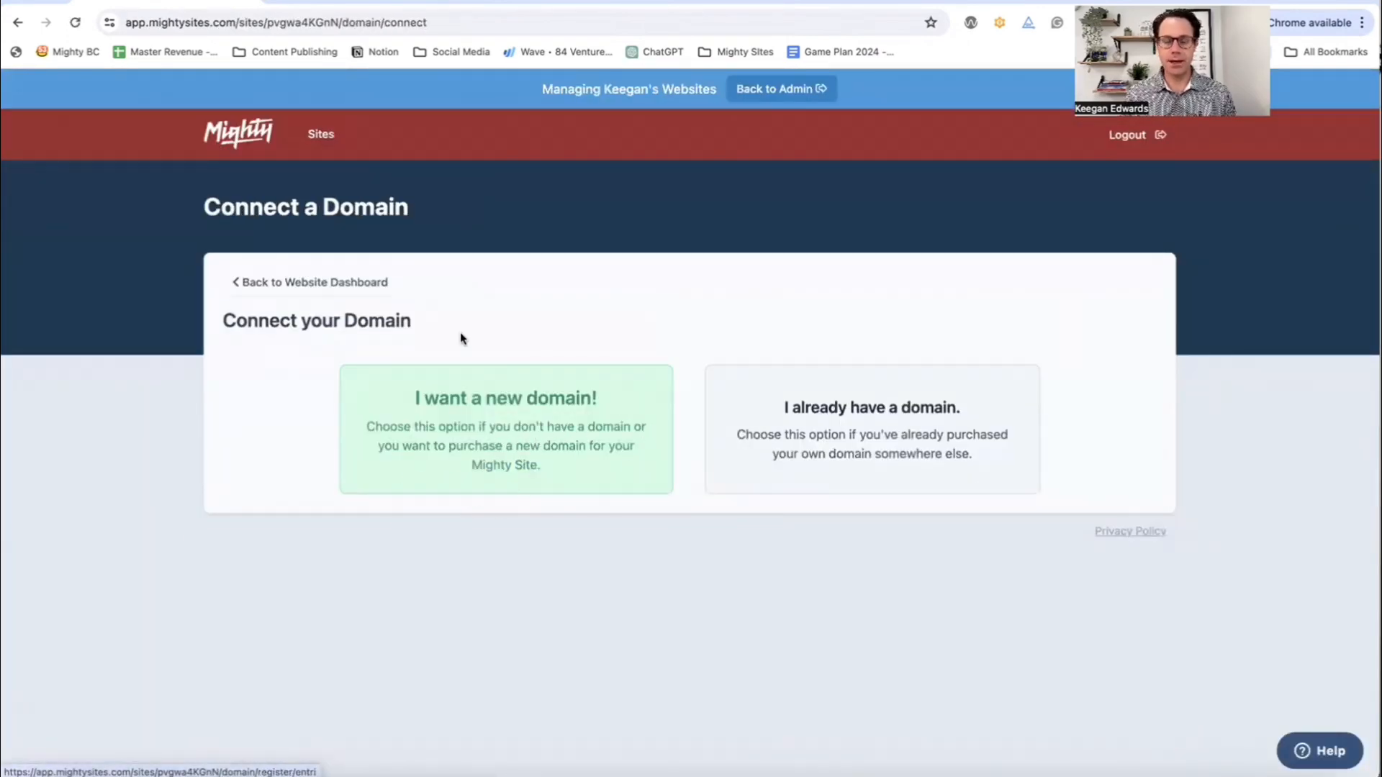
click(308, 285)
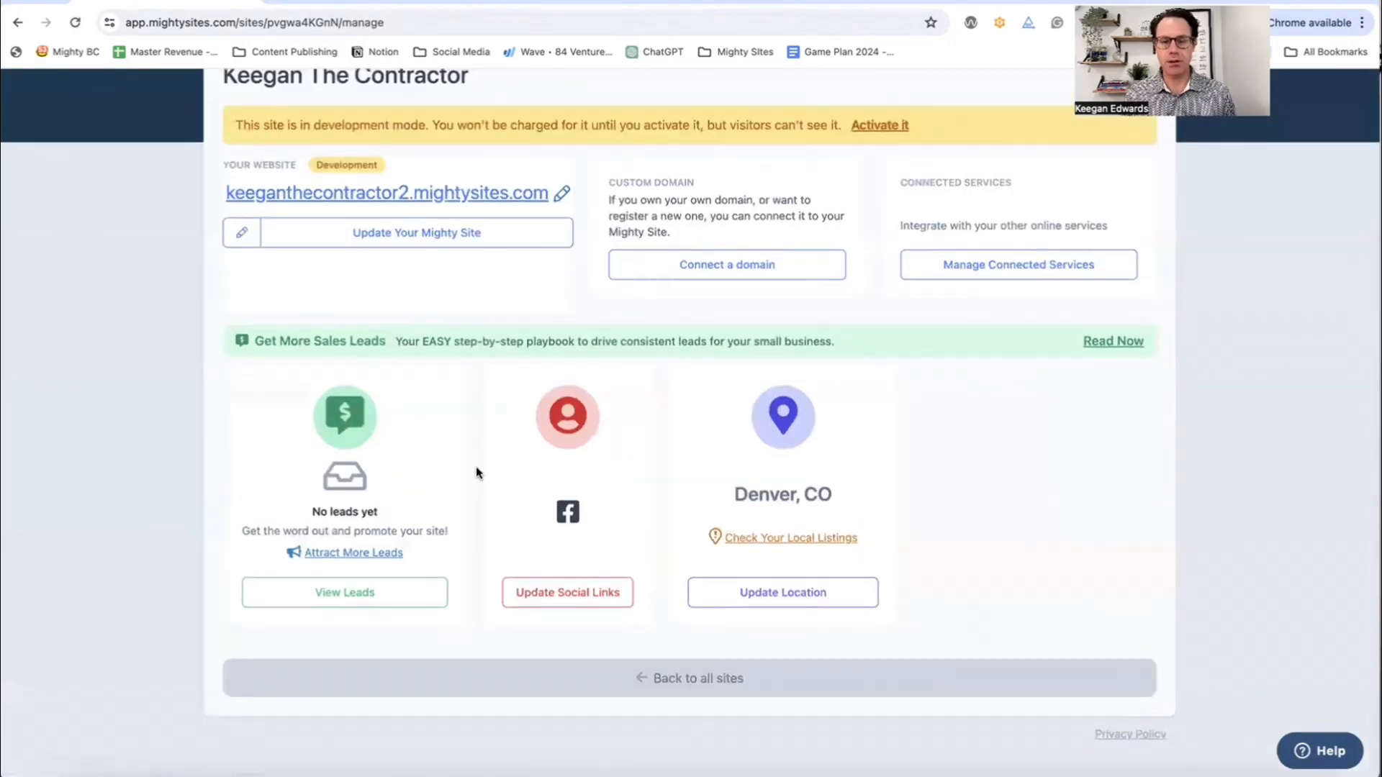
View the website's leads inbox and return to the site dashboard to look over its options.
click(316, 592)
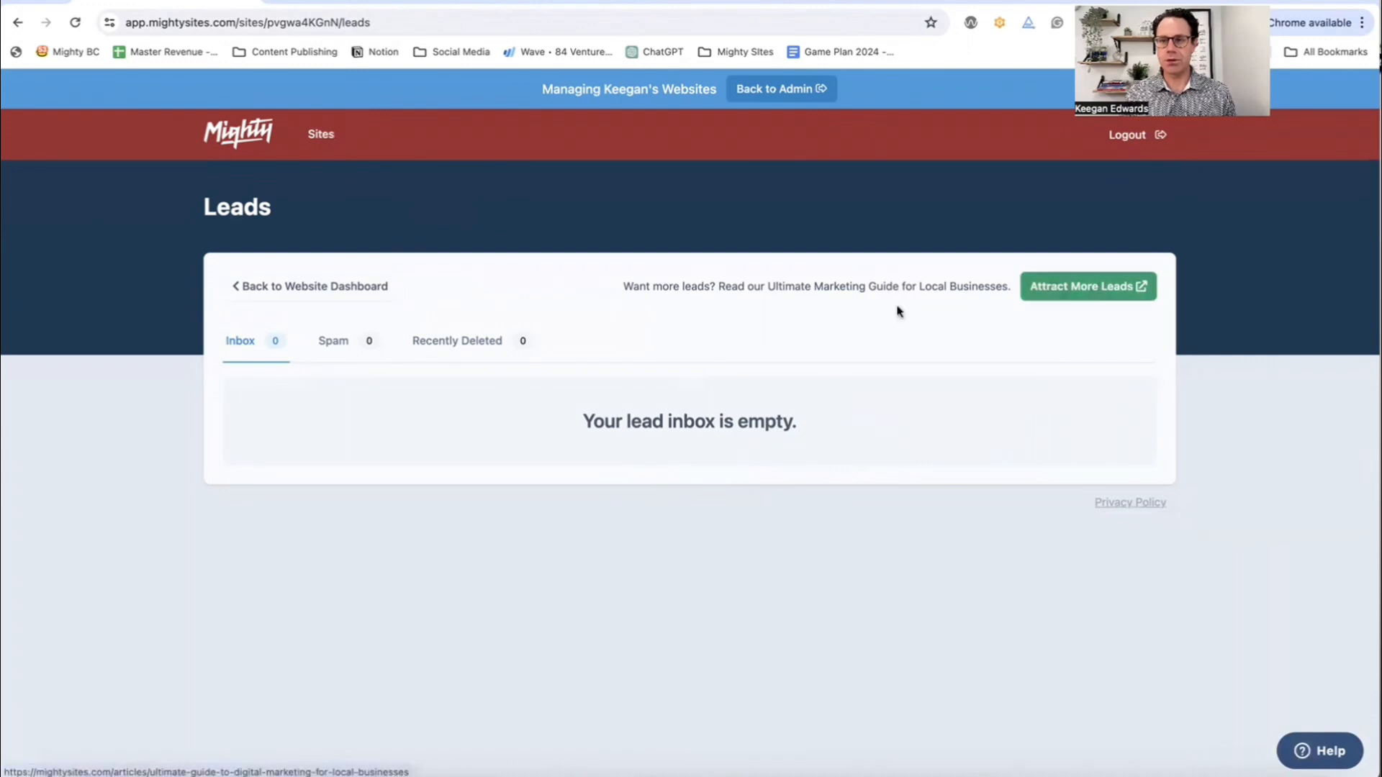
click(274, 288)
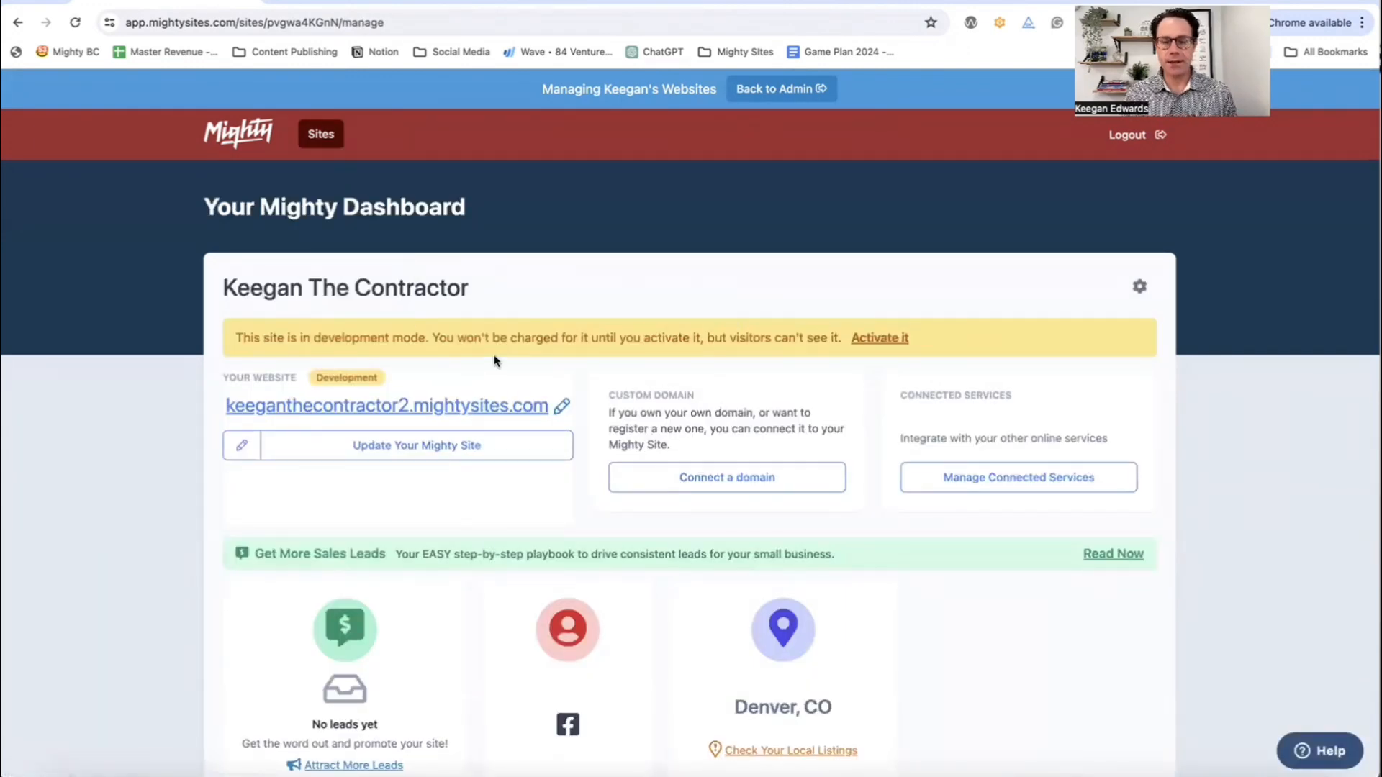
scroll(493, 359, down, 3)
scroll(494, 360, up, 3)
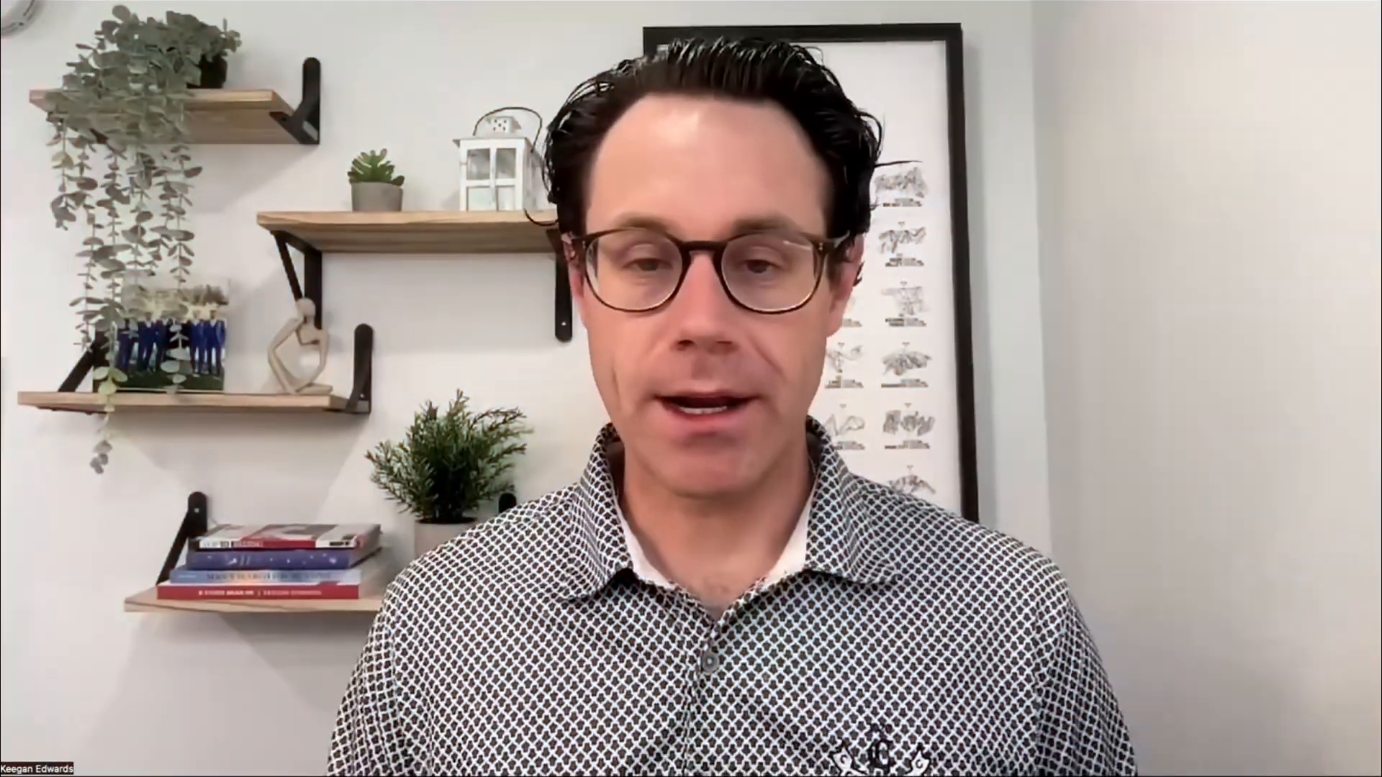